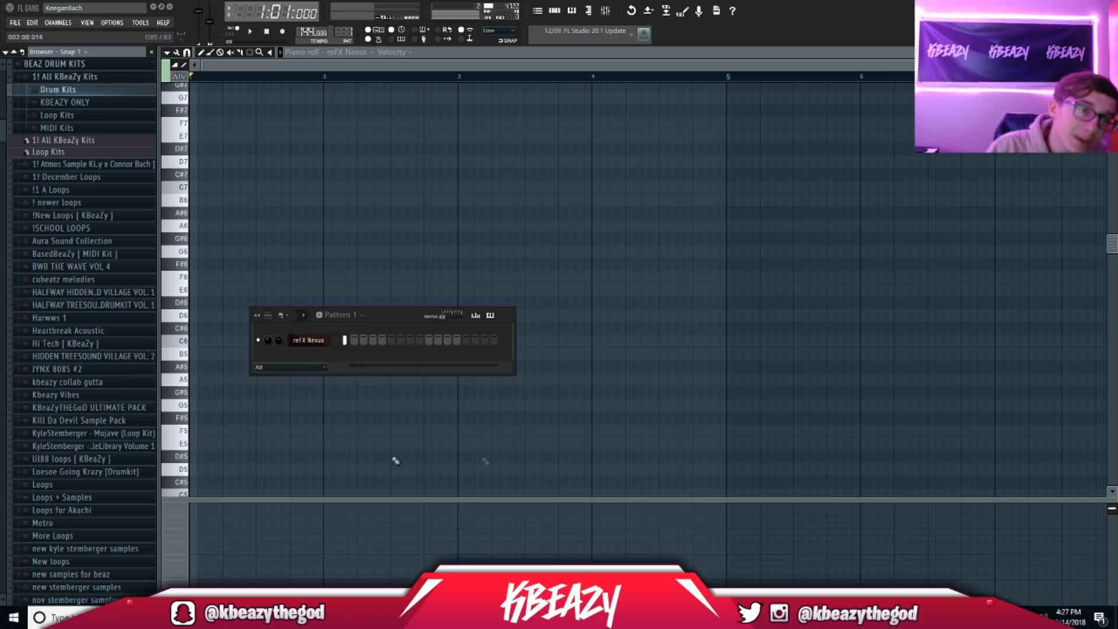
Step: Bring up the reFX Nexus plugin with the SY The Epic 2 preset next to the Pattern 1 piano roll
{"action": "left_click", "coordinate": [317, 343]}
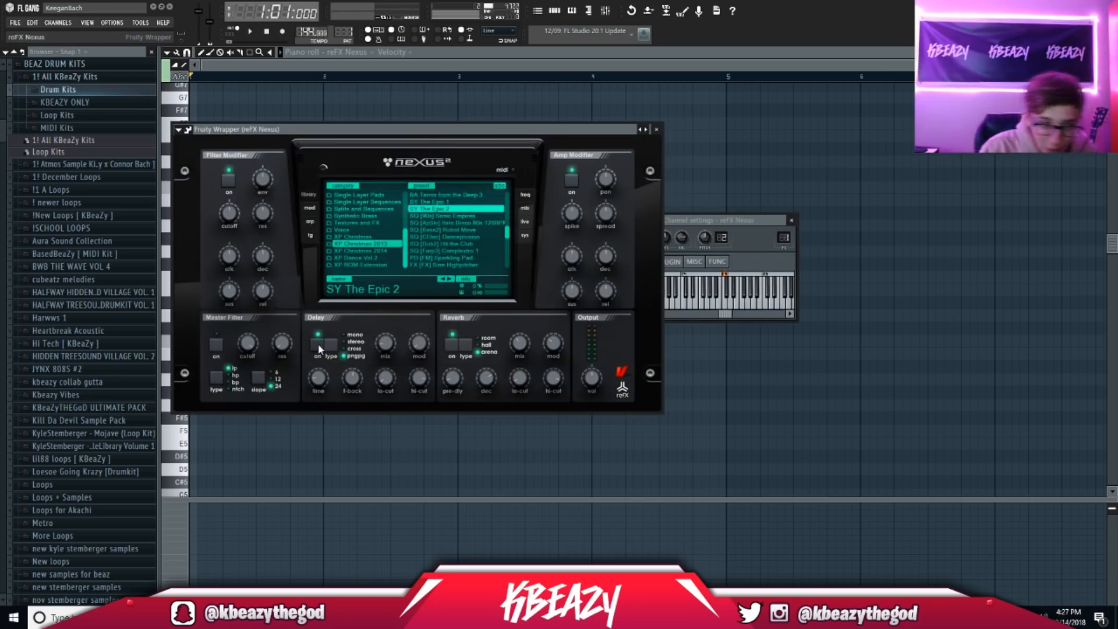
{"action": "left_click", "coordinate": [495, 57]}
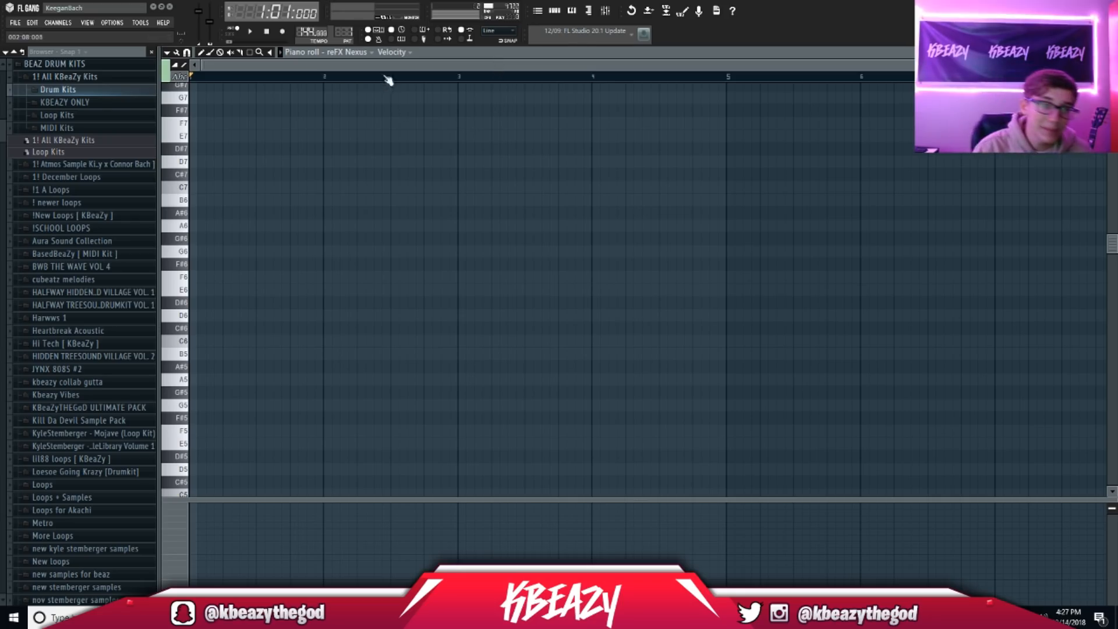
{"action": "left_click", "coordinate": [557, 16]}
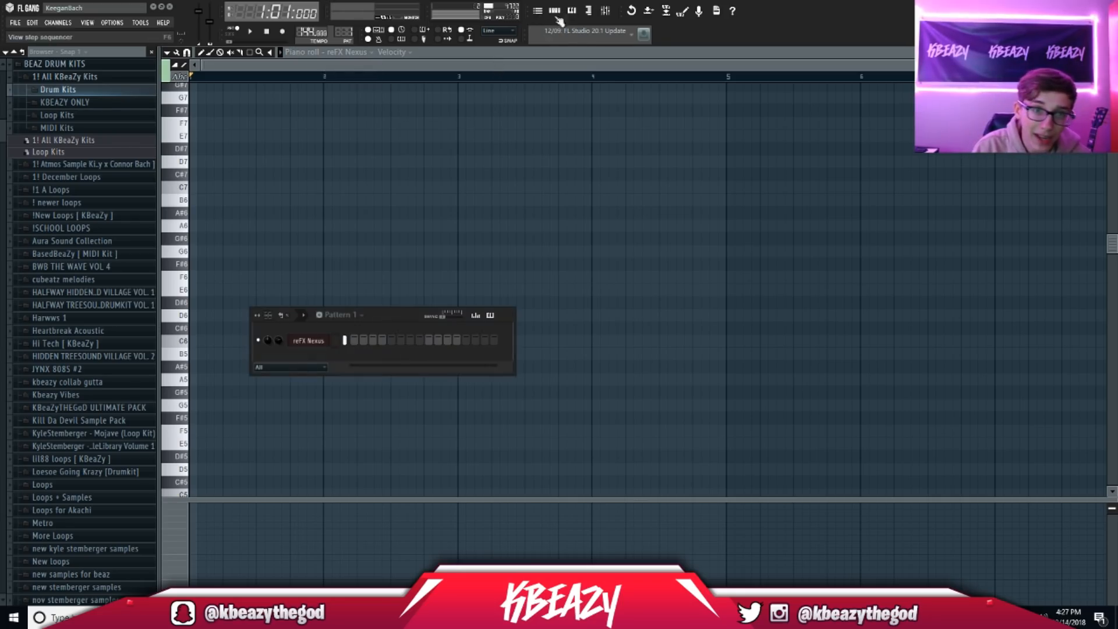
{"action": "left_click", "coordinate": [309, 342]}
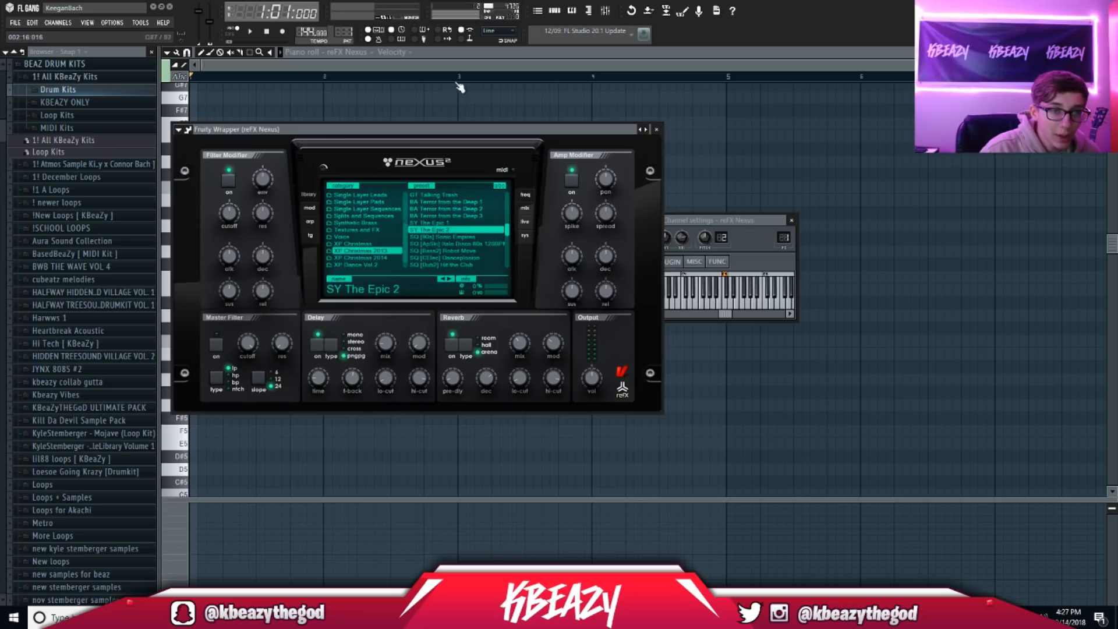
{"action": "left_click", "coordinate": [454, 64]}
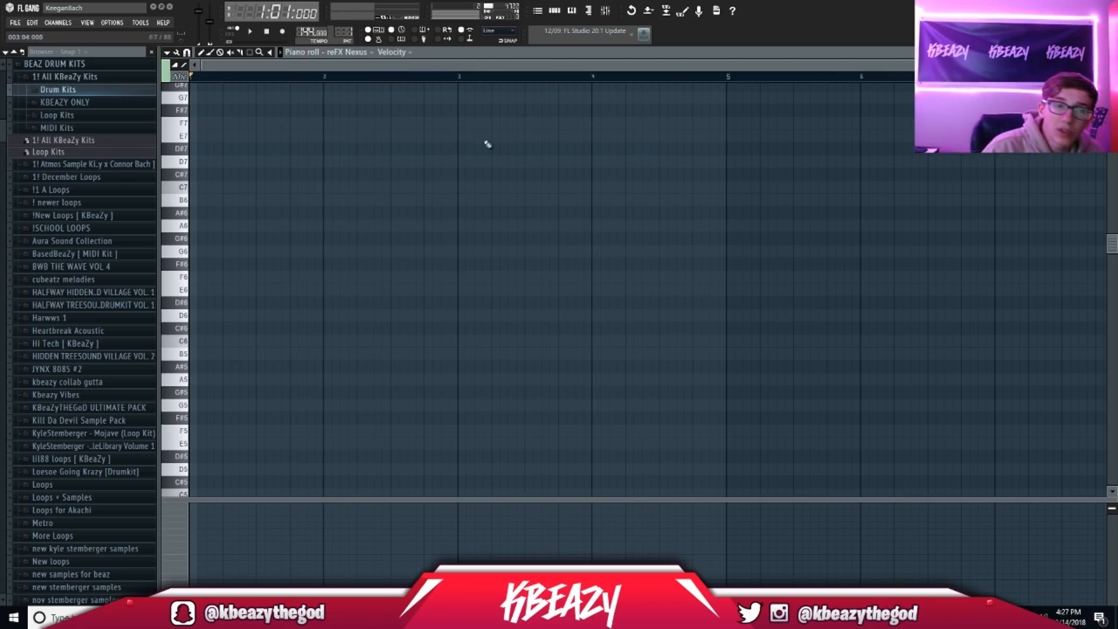
{"action": "left_click", "coordinate": [65, 77]}
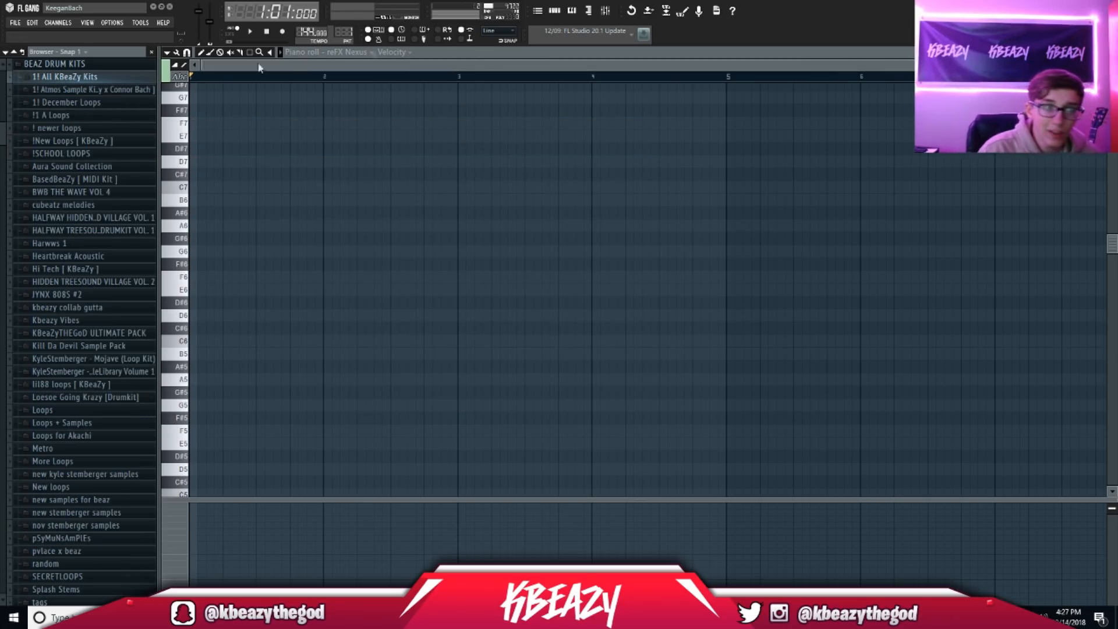
{"action": "left_click", "coordinate": [563, 15]}
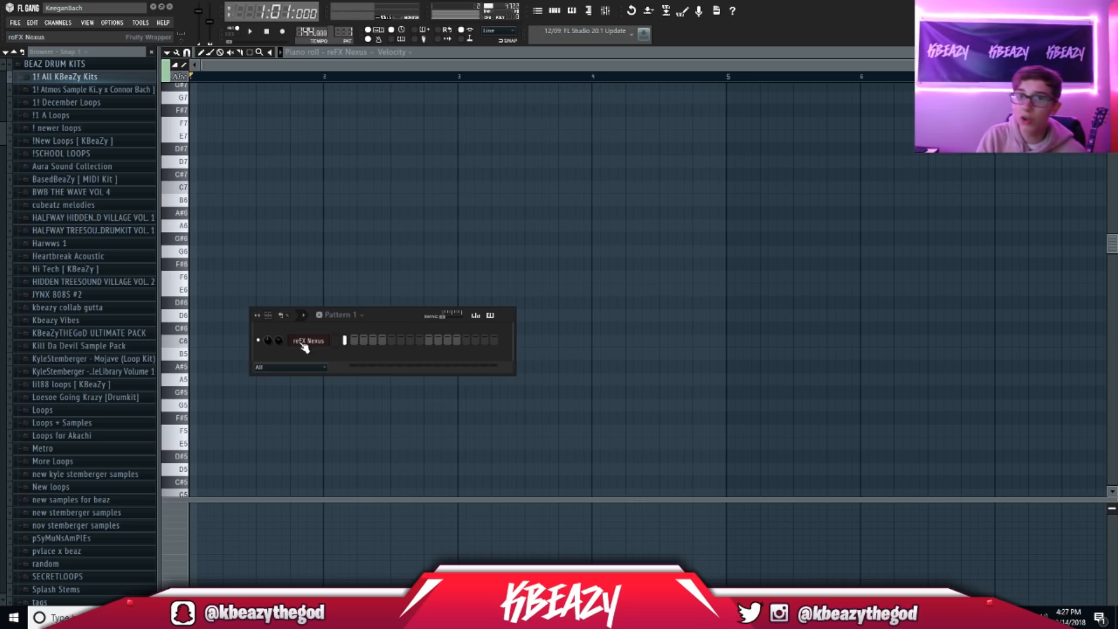
{"action": "left_click", "coordinate": [424, 53]}
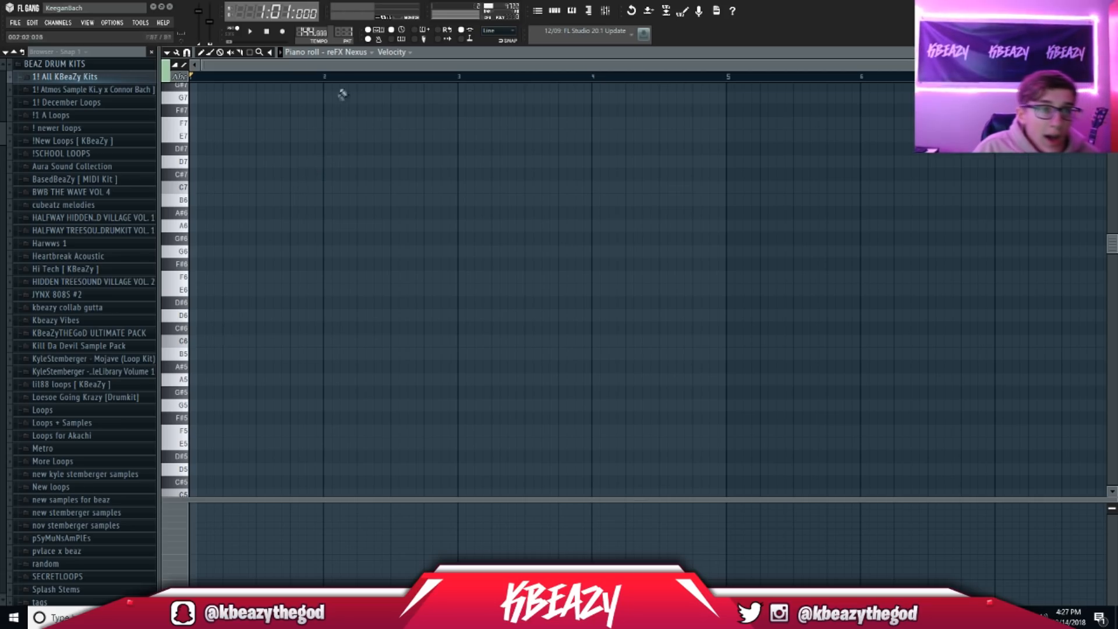
{"action": "left_click", "coordinate": [562, 12]}
{"action": "left_click", "coordinate": [309, 342]}
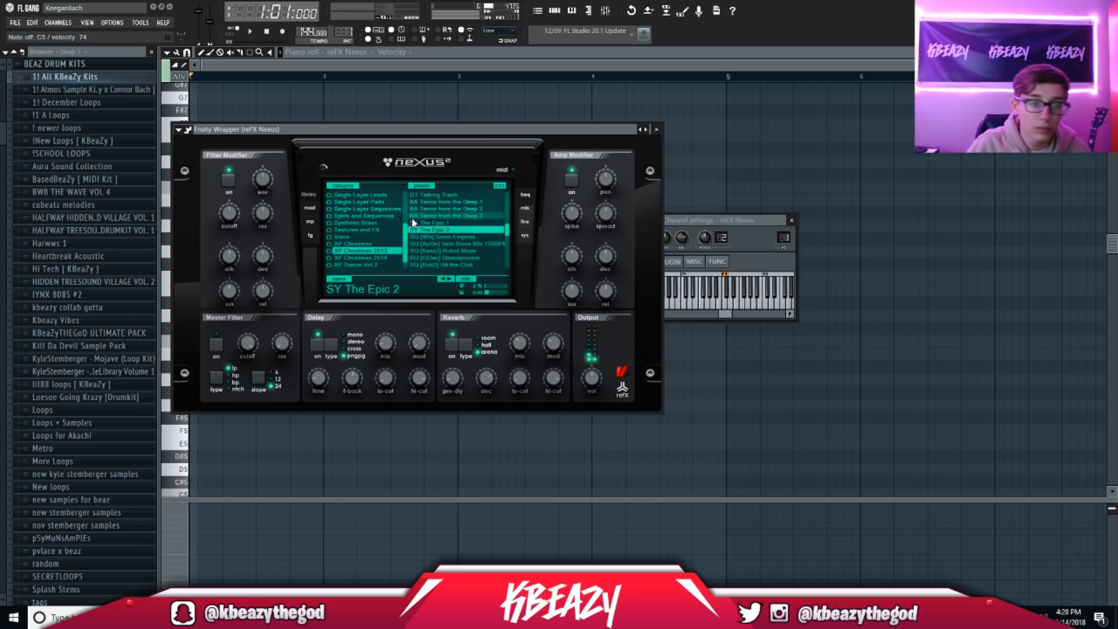
{"action": "left_click", "coordinate": [466, 67]}
Step: Draw a C6–D#6–G6 chord at bar 1 and audition it
{"action": "left_click_drag", "start_coordinate": [210, 339], "coordinate": [165, 337]}
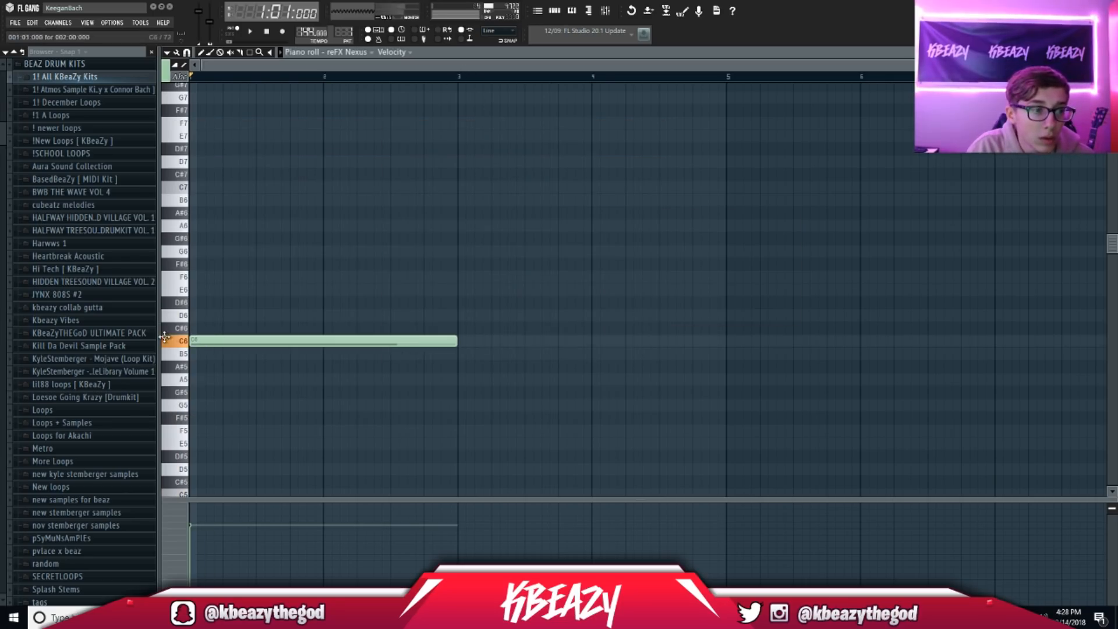
{"action": "left_click", "coordinate": [193, 302]}
{"action": "left_click", "coordinate": [195, 251]}
{"action": "key", "text": "space"}
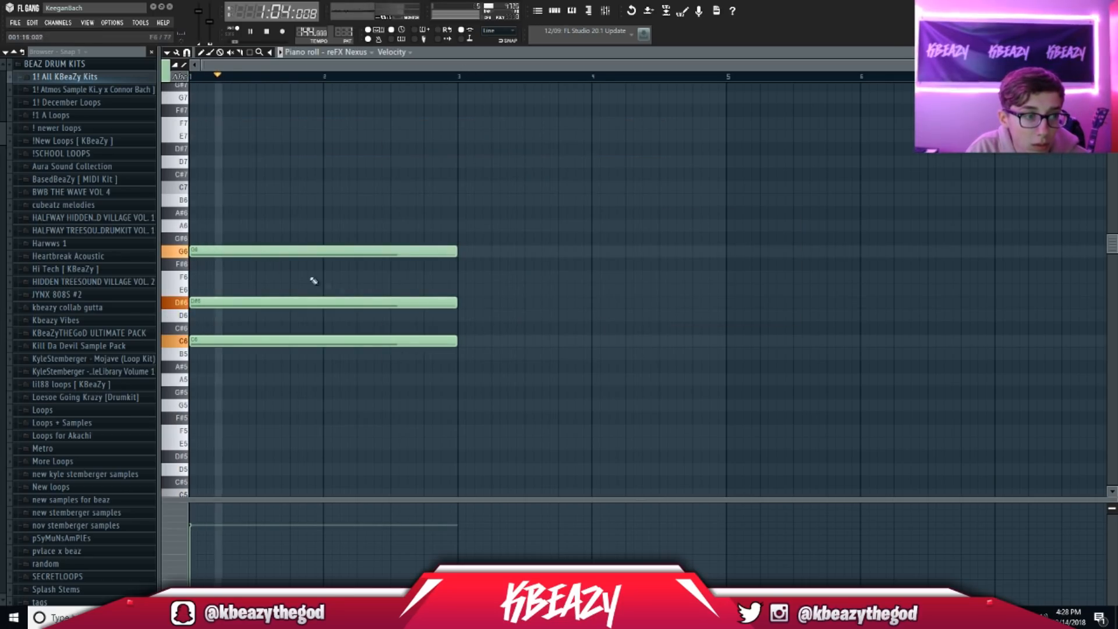
{"action": "key", "text": "space"}
Step: Add an A#5–D6–F6 chord at bar 2 and shorten it to one bar
{"action": "left_click", "coordinate": [323, 366]}
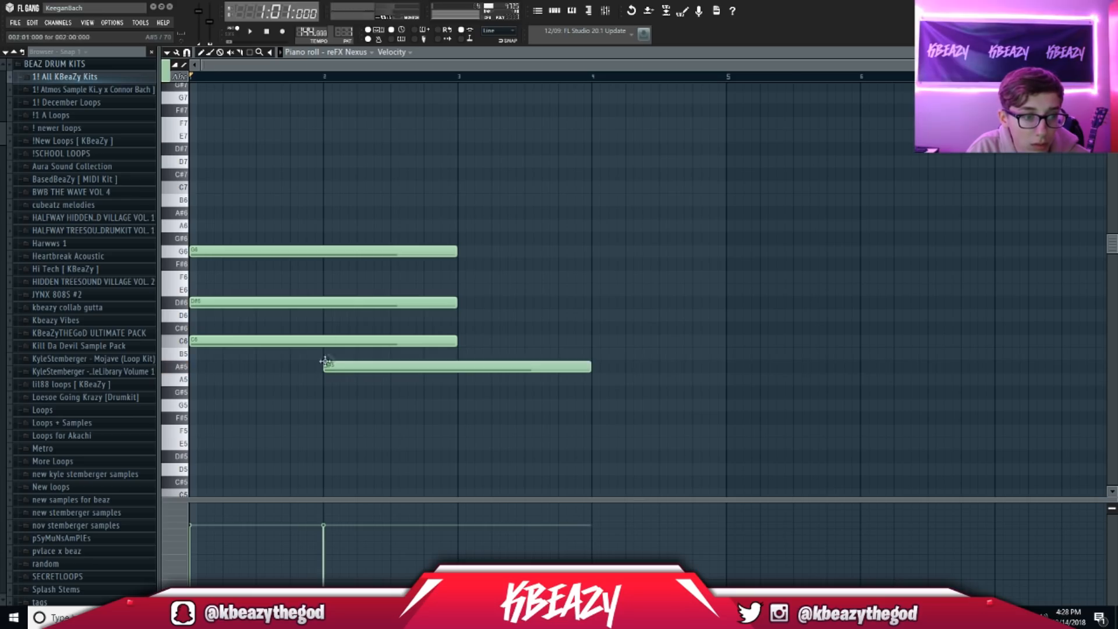
{"action": "left_click", "coordinate": [325, 315]}
{"action": "left_click", "coordinate": [325, 276]}
{"action": "key", "text": "space"}
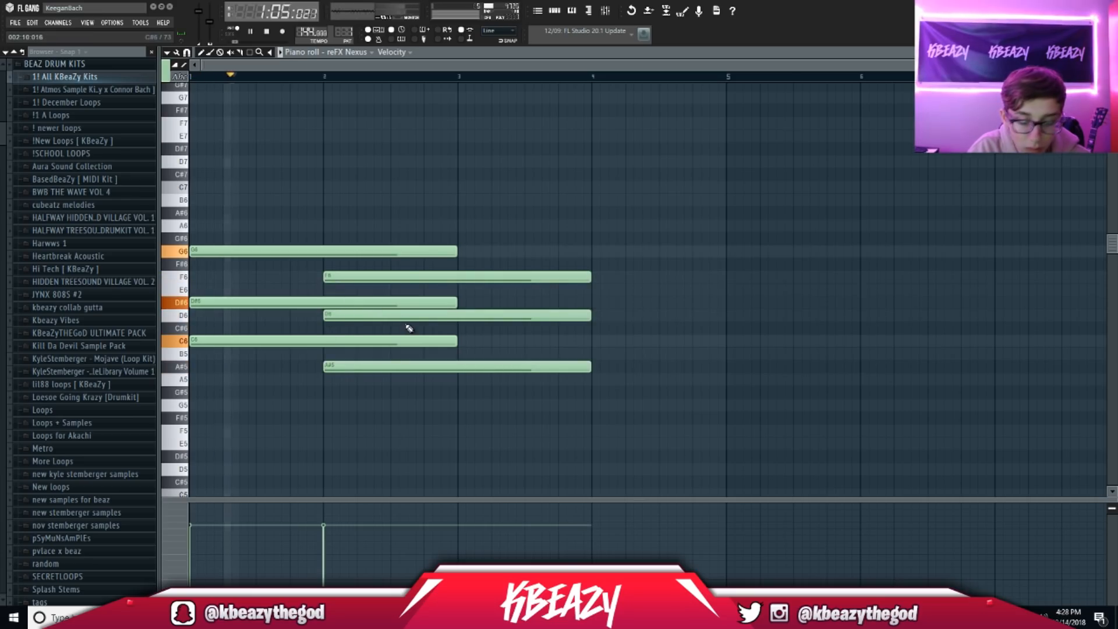
{"action": "key", "text": "ctrl+l"}
{"action": "left_click_drag", "start_coordinate": [658, 435], "coordinate": [458, 281]}
{"action": "key", "text": "space"}
{"action": "left_click", "coordinate": [473, 437]}
Step: Add an F5–G#5–C6 chord at bar 3 and stretch it to end at bar 5
{"action": "left_click_drag", "start_coordinate": [460, 418], "coordinate": [457, 395]}
{"action": "mouse_move", "coordinate": [454, 340]}
{"action": "left_mouse_down"}
{"action": "mouse_move", "coordinate": [454, 330]}
{"action": "mouse_move", "coordinate": [461, 336]}
{"action": "left_mouse_up"}
{"action": "key", "text": "space"}
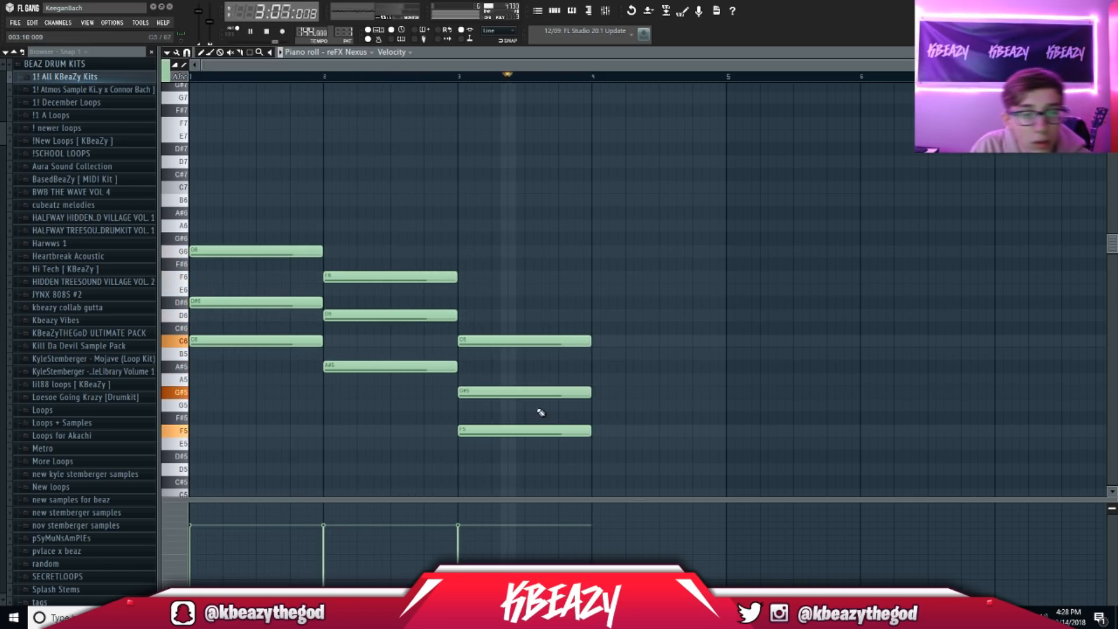
{"action": "left_click_drag", "start_coordinate": [600, 461], "coordinate": [723, 352]}
{"action": "key", "text": "space"}
{"action": "left_click", "coordinate": [683, 284]}
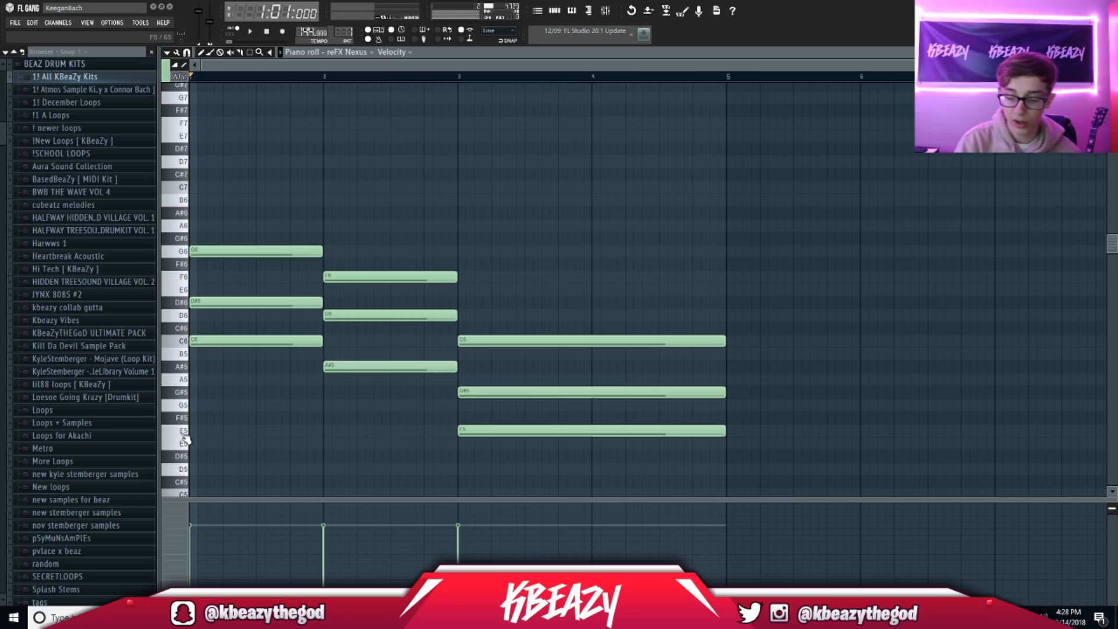
Step: Revoice bars 1–2: lower G6 and F6 an octave, raise D#6 and D6 to D#7 and D7
{"action": "key", "text": "space"}
{"action": "key", "text": "space"}
{"action": "left_click_drag", "start_coordinate": [230, 251], "coordinate": [207, 408]}
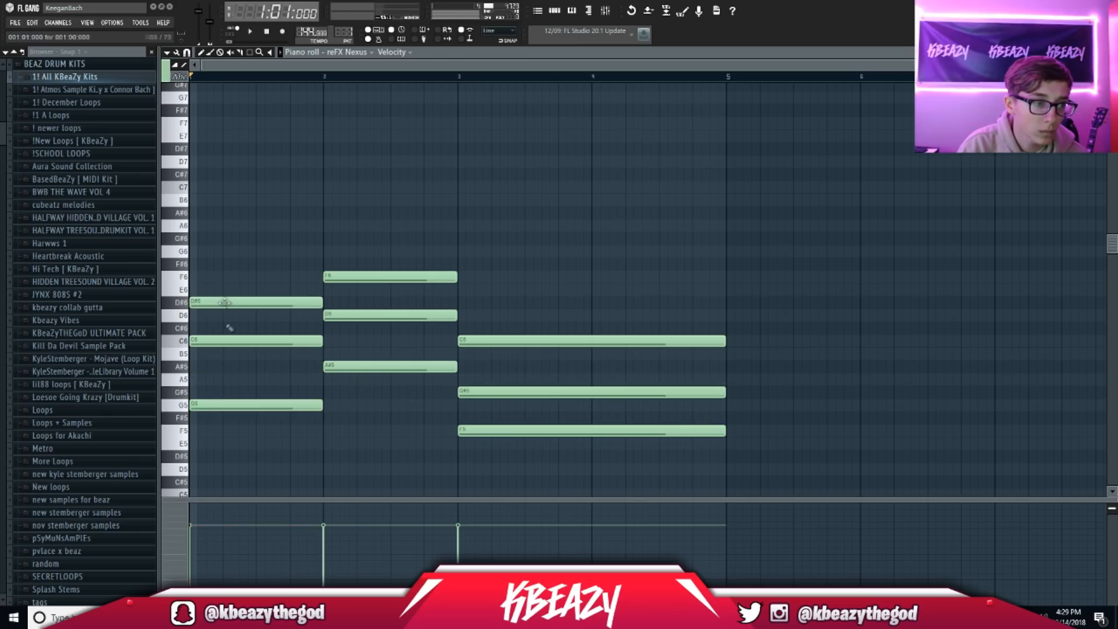
{"action": "left_click_drag", "start_coordinate": [214, 307], "coordinate": [215, 150]}
{"action": "left_click_drag", "start_coordinate": [351, 272], "coordinate": [349, 434]}
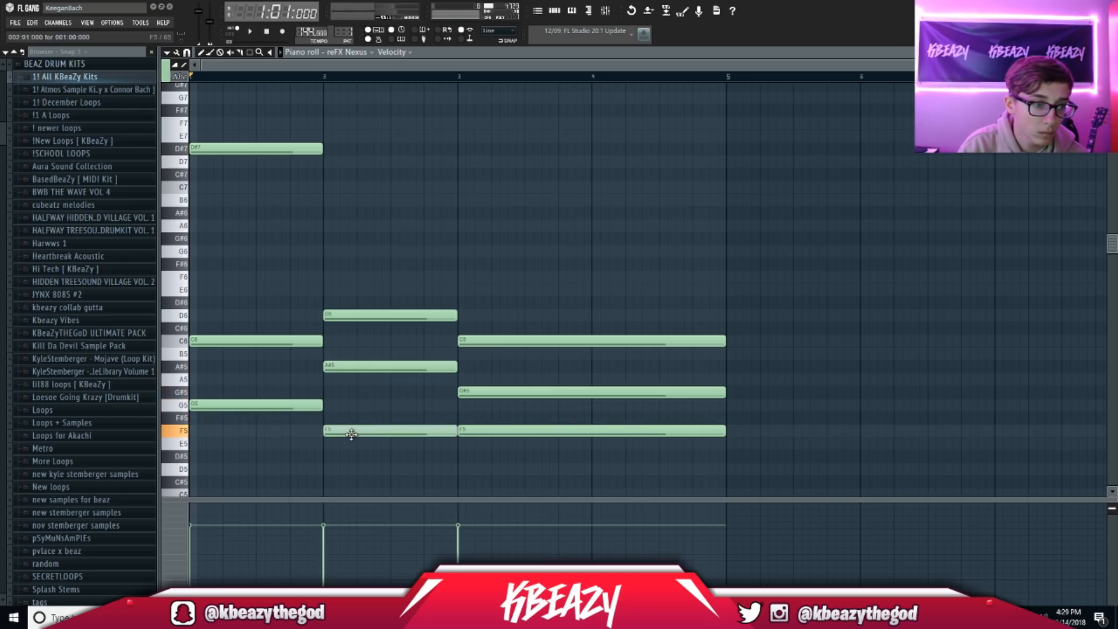
{"action": "left_click_drag", "start_coordinate": [349, 315], "coordinate": [349, 162]}
{"action": "key", "text": "space"}
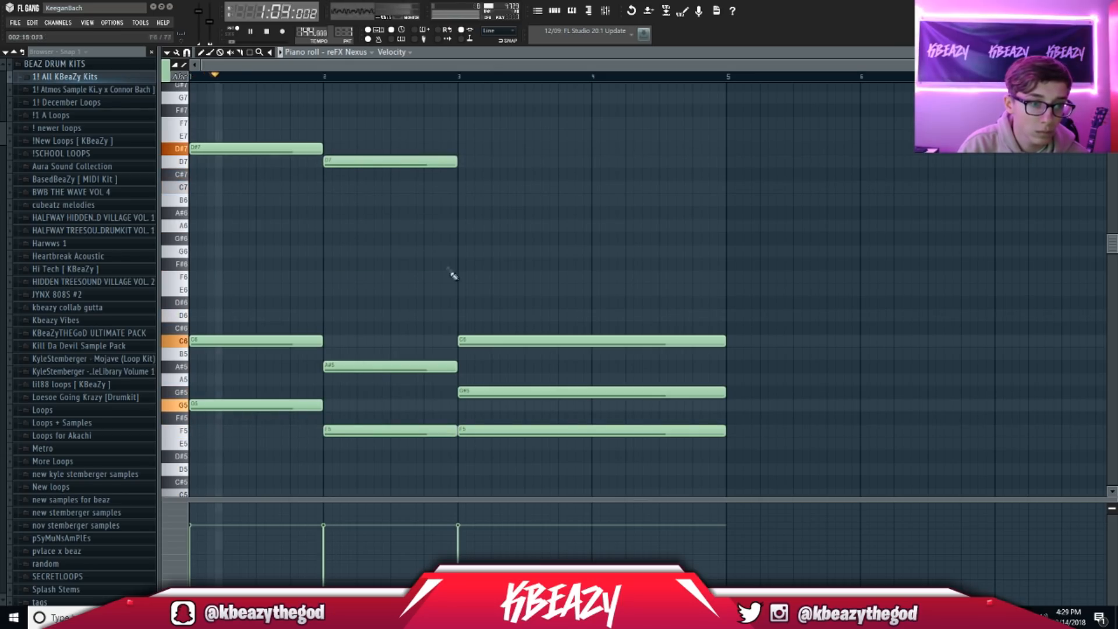
Step: Draw a C7 note at bar 3 and trim it to one bar
{"action": "left_click", "coordinate": [458, 189]}
{"action": "mouse_move", "coordinate": [596, 187]}
{"action": "left_mouse_down"}
{"action": "mouse_move", "coordinate": [714, 209]}
{"action": "mouse_move", "coordinate": [590, 205]}
{"action": "left_mouse_up"}
{"action": "key", "text": "space"}
{"action": "left_click", "coordinate": [627, 214]}
Step: Add A#6 and G6 notes just after bar 4, replacing the stray and misplaced ones
{"action": "right_click", "coordinate": [647, 217]}
{"action": "left_click", "coordinate": [627, 214]}
{"action": "left_click", "coordinate": [645, 249]}
{"action": "right_click", "coordinate": [658, 249]}
{"action": "left_click", "coordinate": [661, 251]}
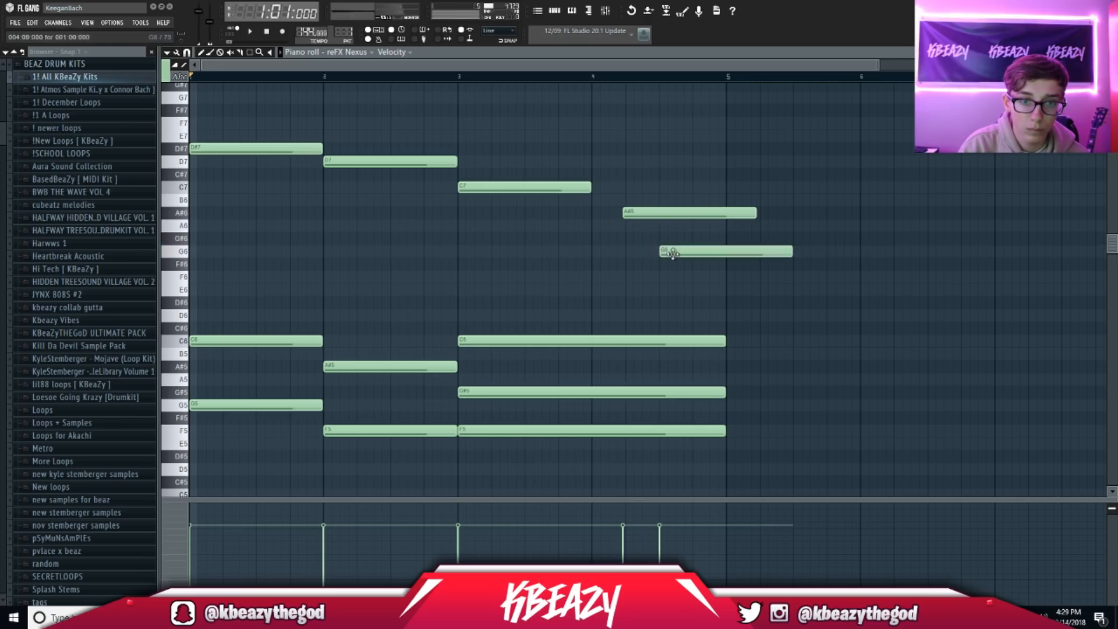
{"action": "key", "text": "space"}
{"action": "left_click_drag", "start_coordinate": [646, 211], "coordinate": [649, 216]}
{"action": "key", "text": "space"}
{"action": "scroll", "coordinate": [305, 300], "scroll_direction": "up", "scroll_amount": 3}
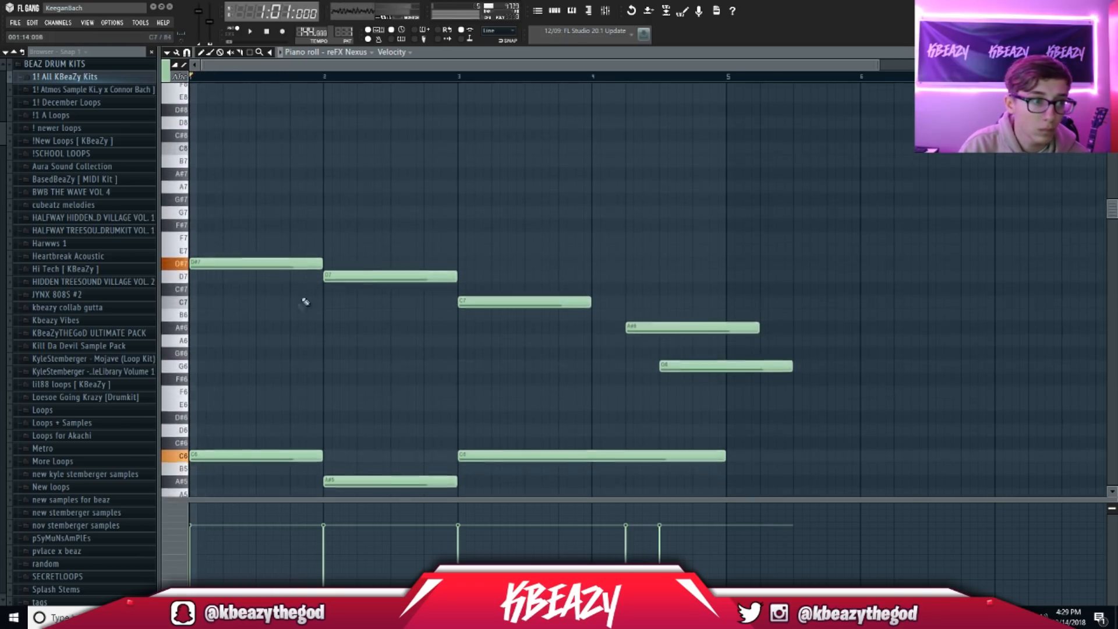
{"action": "scroll", "coordinate": [268, 286], "scroll_direction": "down", "scroll_amount": 2}
Step: Add short A#6 and C7 fill notes near bar 1.4
{"action": "left_click", "coordinate": [242, 251]}
{"action": "left_click_drag", "start_coordinate": [374, 252], "coordinate": [256, 252]}
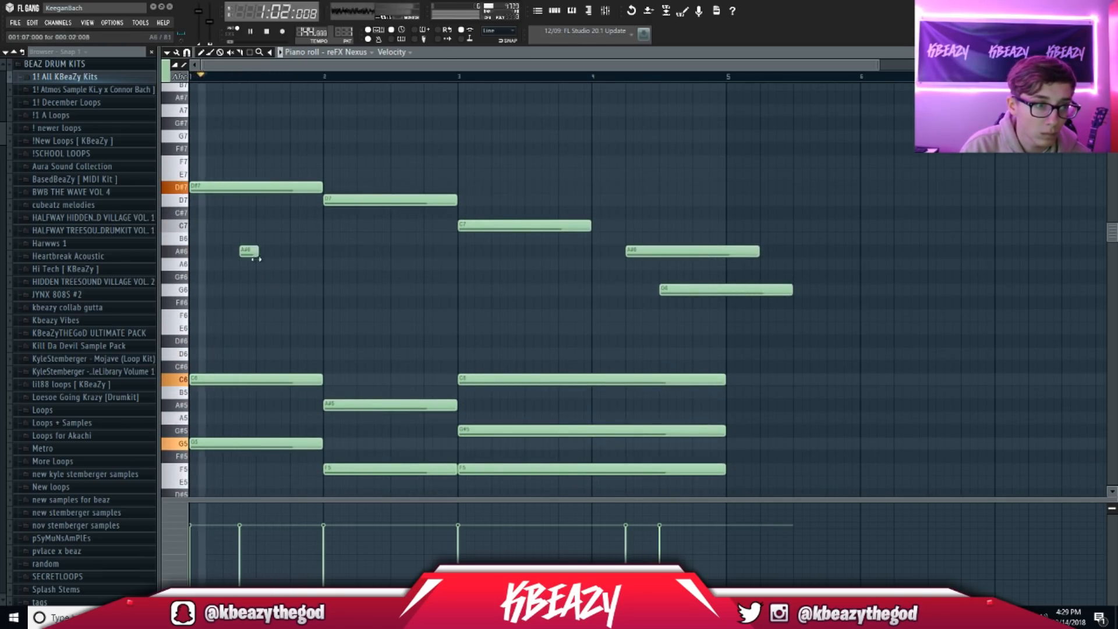
{"action": "key", "text": "space"}
{"action": "left_click_drag", "start_coordinate": [248, 252], "coordinate": [232, 252]}
{"action": "left_click", "coordinate": [245, 225]}
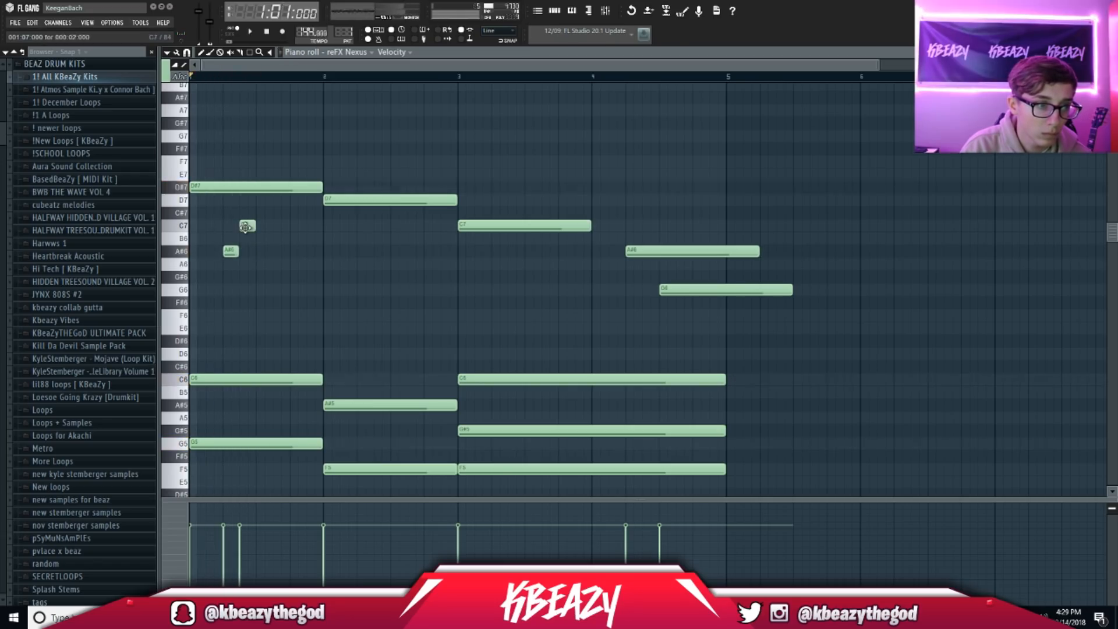
{"action": "key", "text": "space"}
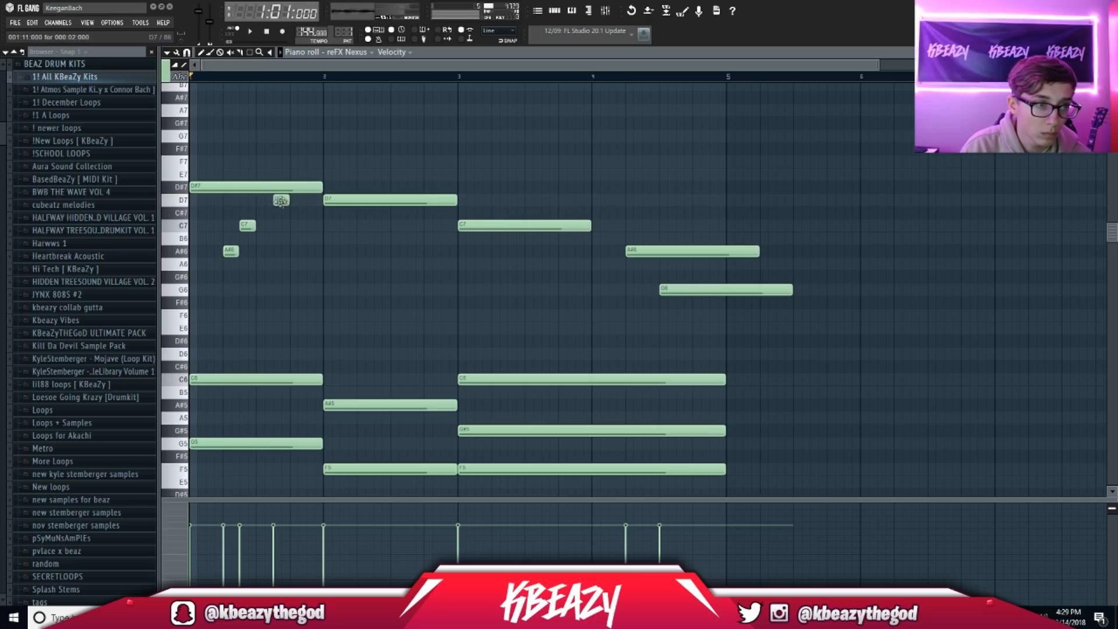
Step: Split the bar-1 D#7 into two notes and add G6 and F6 fill notes in bar 2
{"action": "key", "text": "space"}
{"action": "left_click_drag", "start_coordinate": [322, 187], "coordinate": [272, 192]}
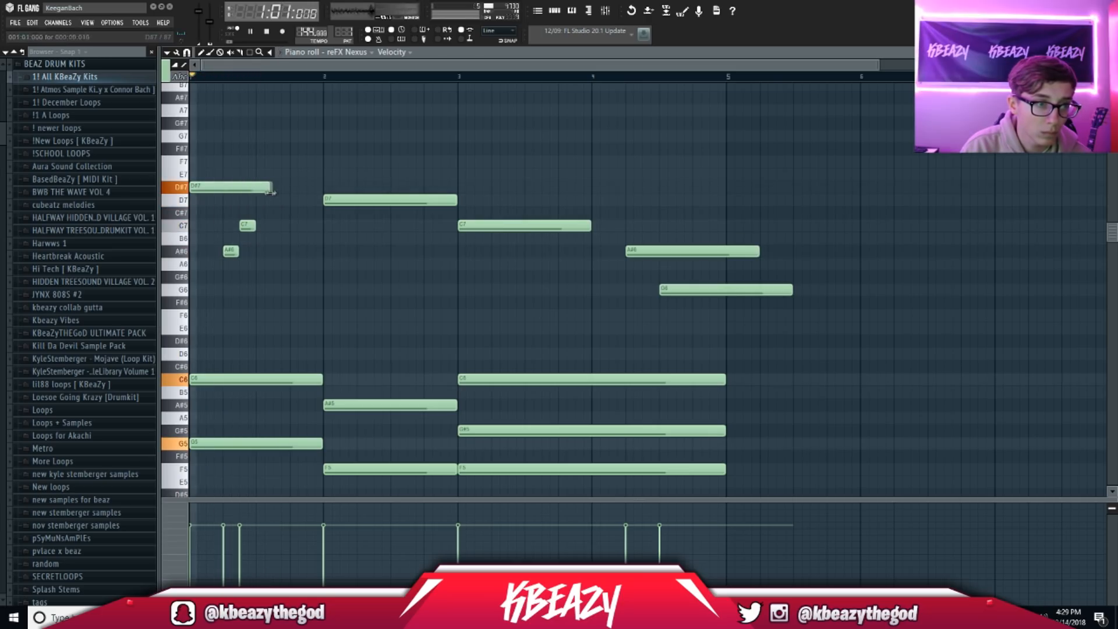
{"action": "left_click", "coordinate": [274, 186]}
{"action": "left_click_drag", "start_coordinate": [356, 187], "coordinate": [322, 192]}
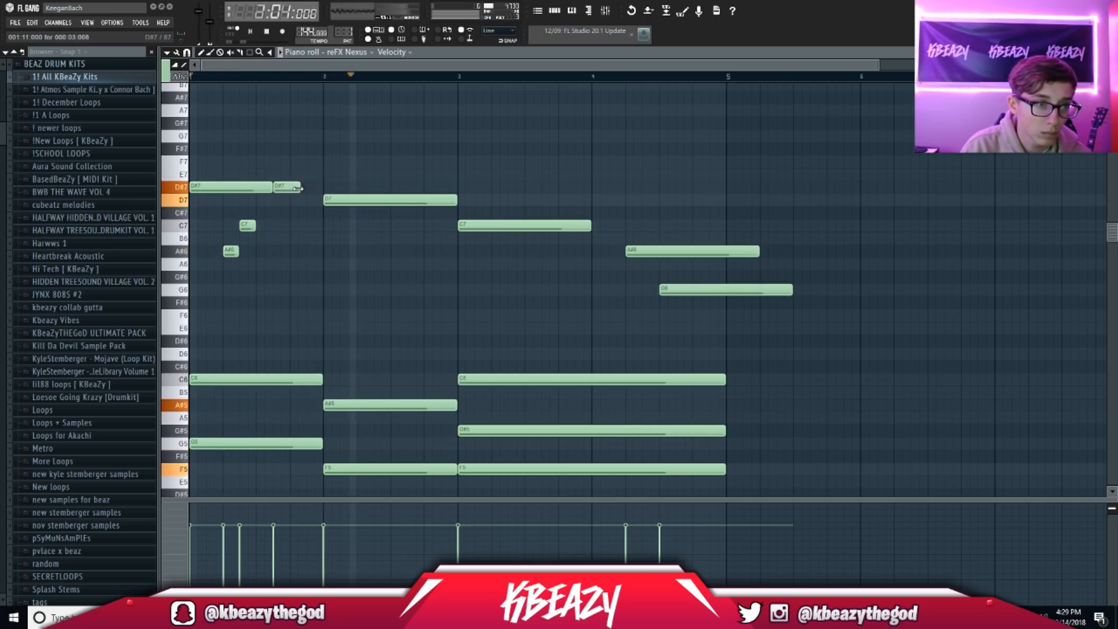
{"action": "left_click", "coordinate": [367, 265]}
{"action": "left_click_drag", "start_coordinate": [367, 266], "coordinate": [372, 279]}
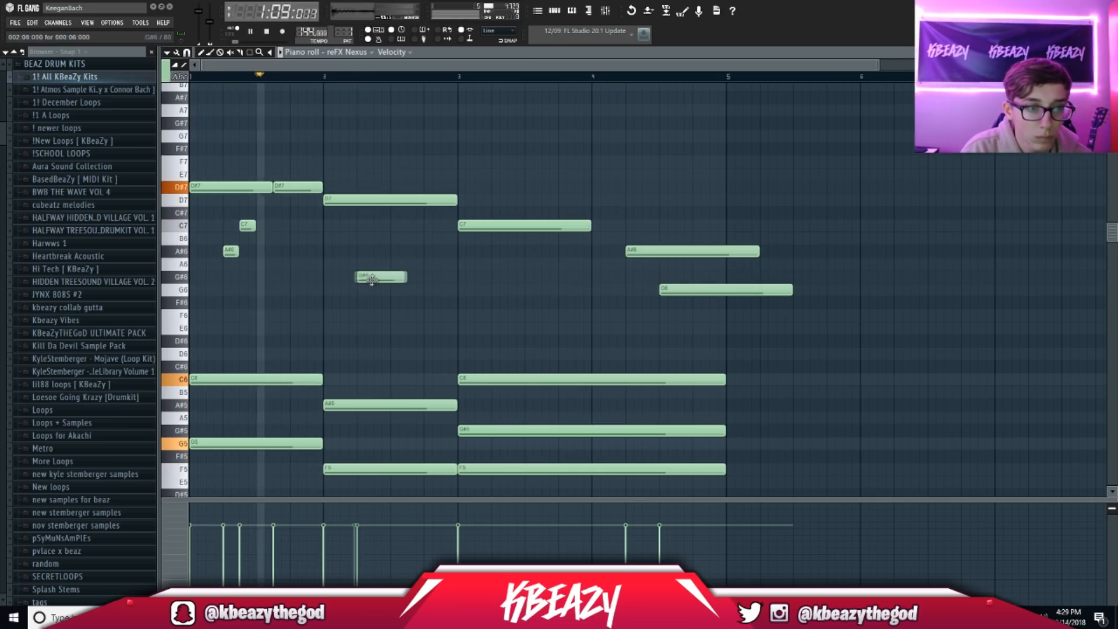
{"action": "key", "text": "space"}
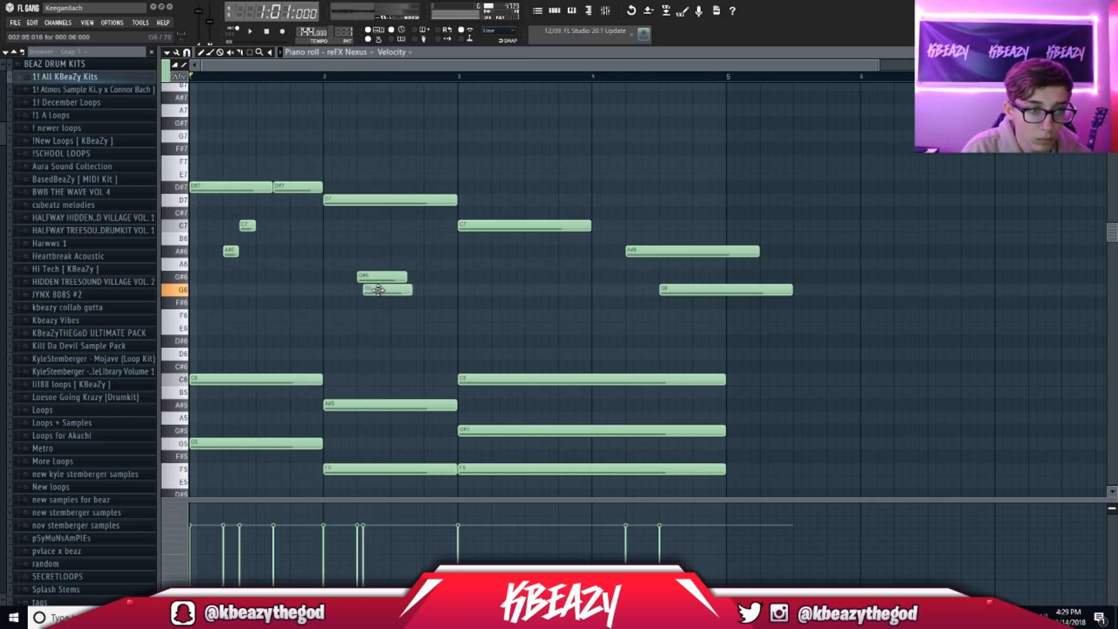
{"action": "left_click", "coordinate": [361, 304]}
{"action": "key", "text": "space"}
{"action": "left_click_drag", "start_coordinate": [374, 305], "coordinate": [456, 296]}
{"action": "key", "text": "space"}
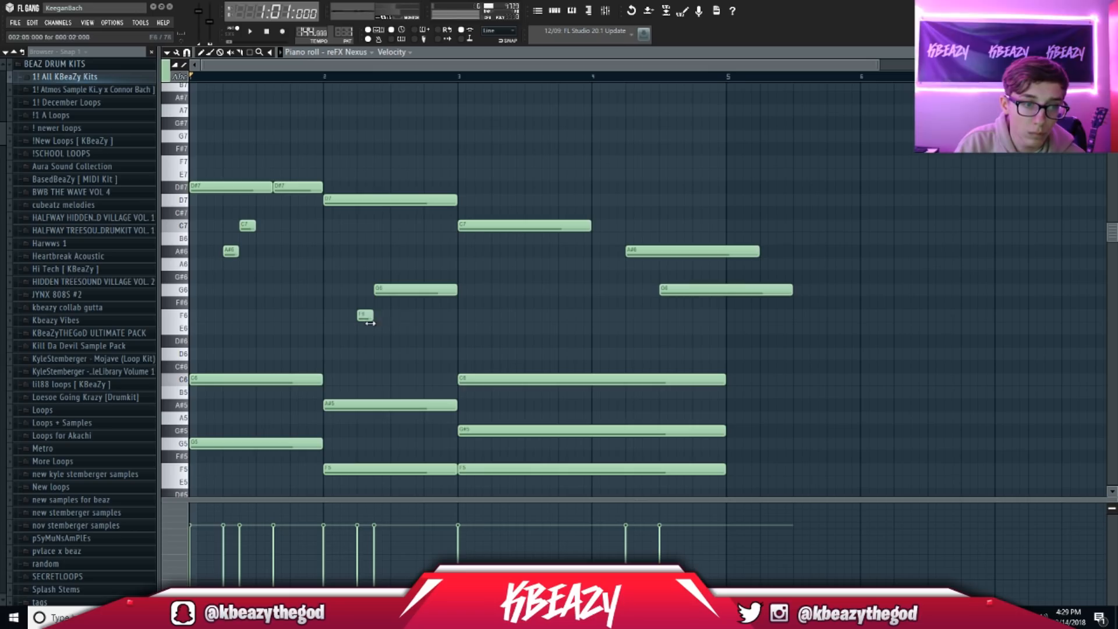
Step: Add short F6, G6 and G#6 fill notes in bar 3, lengthening the G#6
{"action": "left_click", "coordinate": [499, 315]}
{"action": "left_click", "coordinate": [499, 315]}
{"action": "left_click", "coordinate": [515, 289]}
{"action": "left_click", "coordinate": [532, 278]}
{"action": "right_click", "coordinate": [532, 278]}
{"action": "key", "text": "space"}
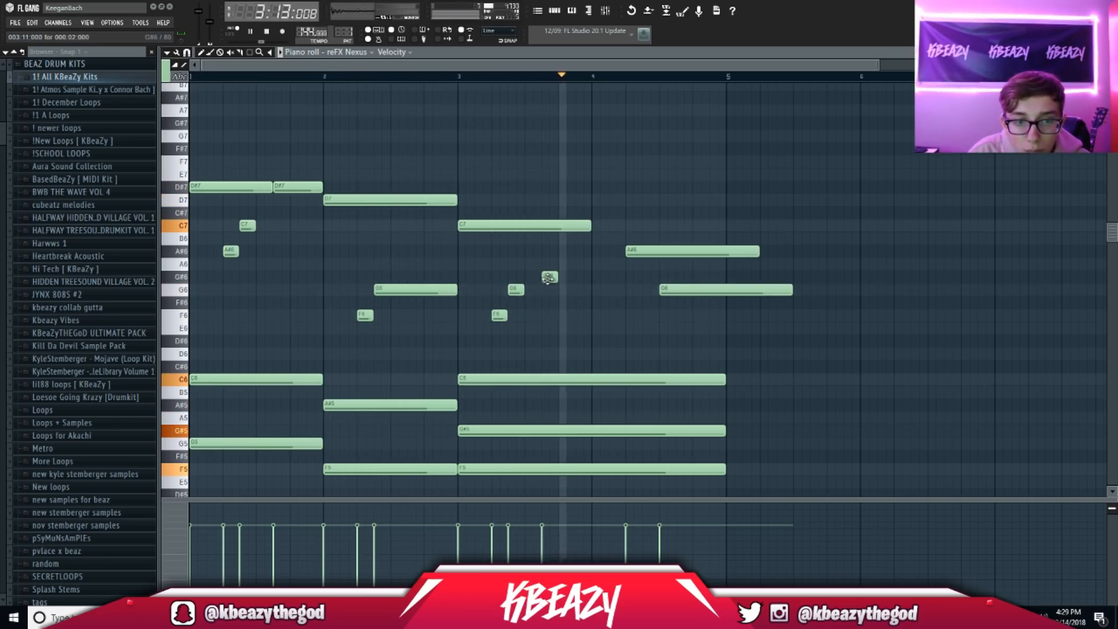
{"action": "key", "text": "space"}
{"action": "left_click", "coordinate": [548, 277]}
{"action": "key", "text": "space"}
{"action": "left_click_drag", "start_coordinate": [589, 278], "coordinate": [625, 285]}
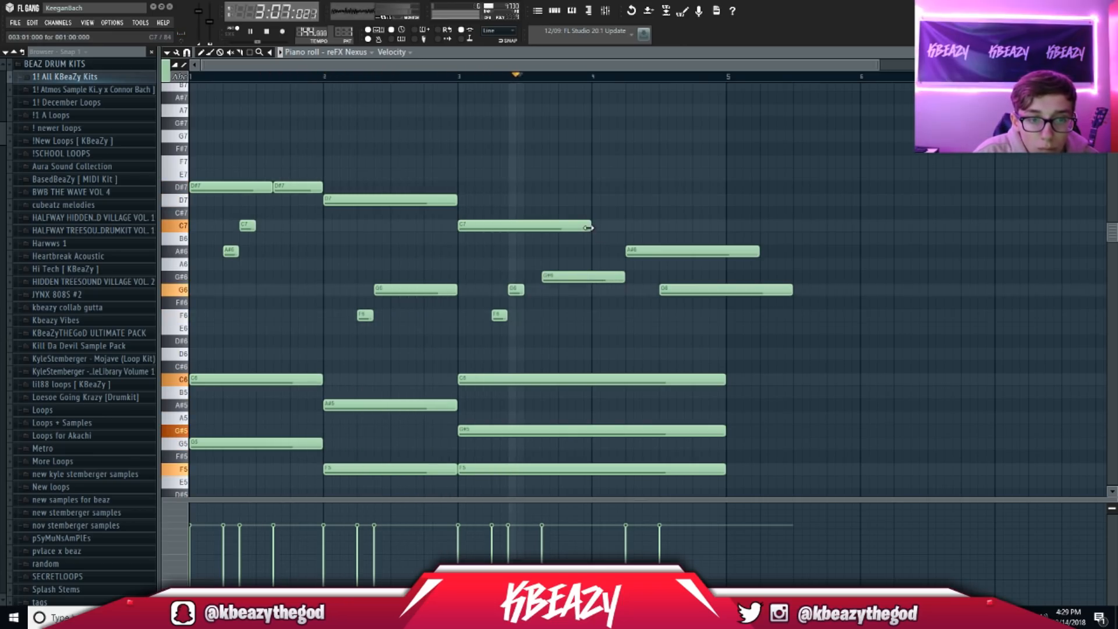
{"action": "key", "text": "space"}
Step: Move the bar-3 G#6 note down to D#6 and shorten it
{"action": "left_click_drag", "start_coordinate": [571, 281], "coordinate": [572, 346]}
{"action": "key", "text": "space"}
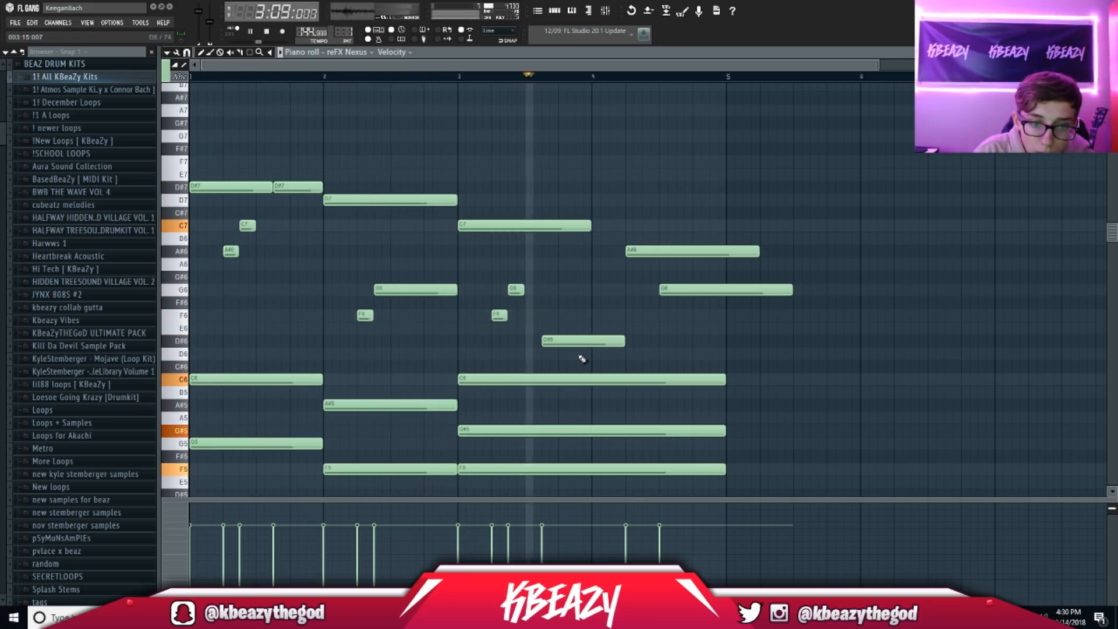
{"action": "key", "text": "space"}
{"action": "left_click_drag", "start_coordinate": [620, 344], "coordinate": [603, 347]}
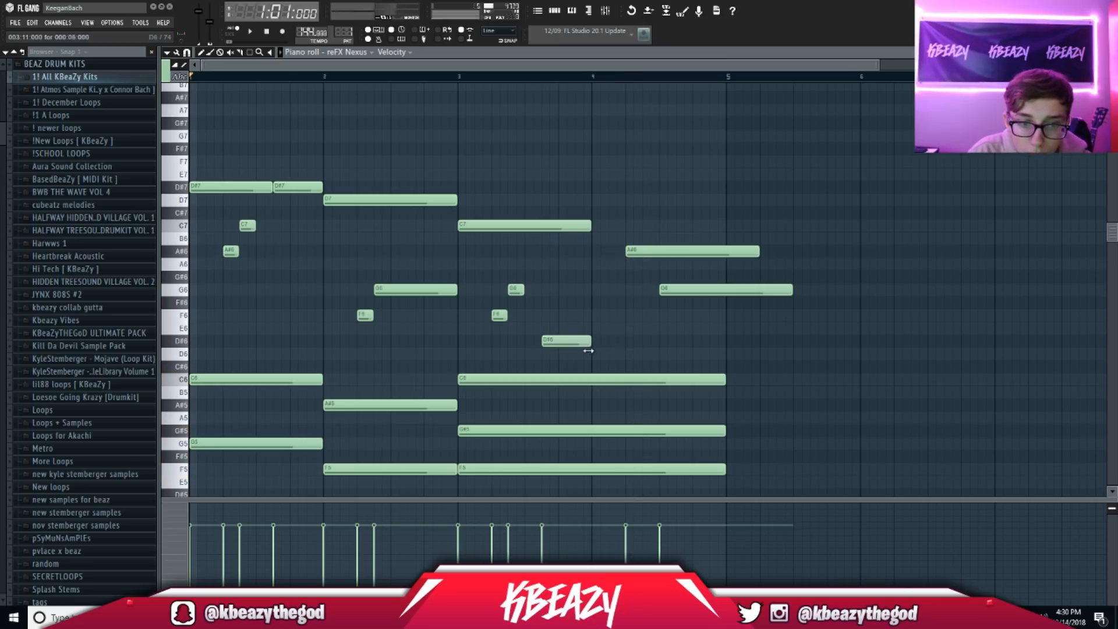
Step: Add a short F7 at the start of bar 4 and shorten the bar-4 A#6, discarding trial notes
{"action": "left_click", "coordinate": [598, 204]}
{"action": "right_click", "coordinate": [607, 203]}
{"action": "left_click", "coordinate": [590, 183]}
{"action": "right_click", "coordinate": [599, 184]}
{"action": "left_click", "coordinate": [600, 161]}
{"action": "left_click", "coordinate": [614, 186]}
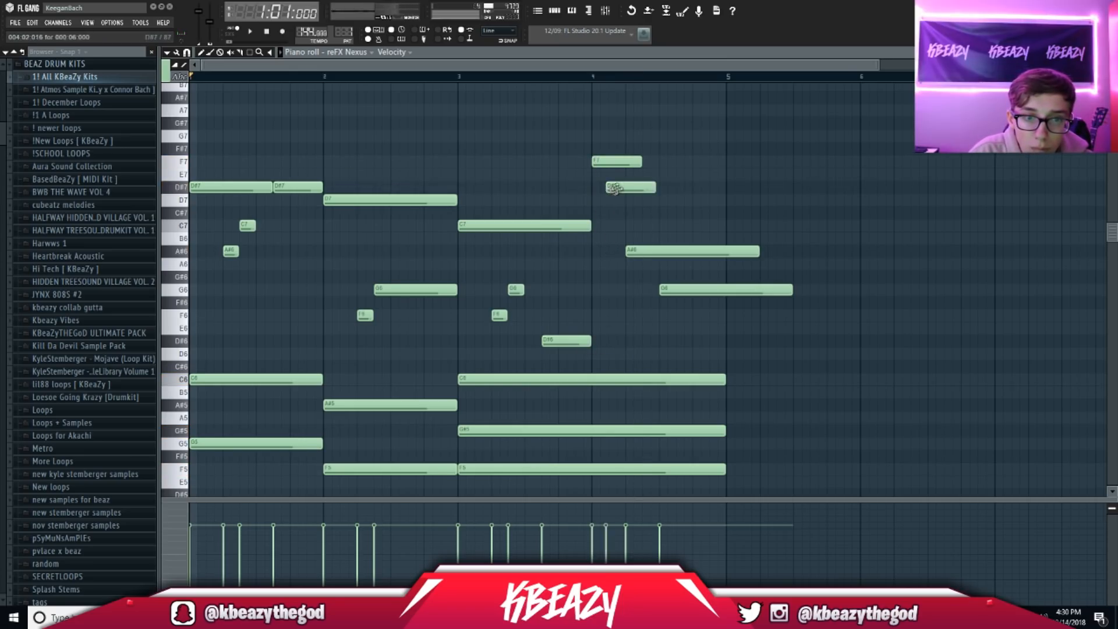
{"action": "key", "text": "space"}
{"action": "left_click_drag", "start_coordinate": [641, 162], "coordinate": [624, 194]}
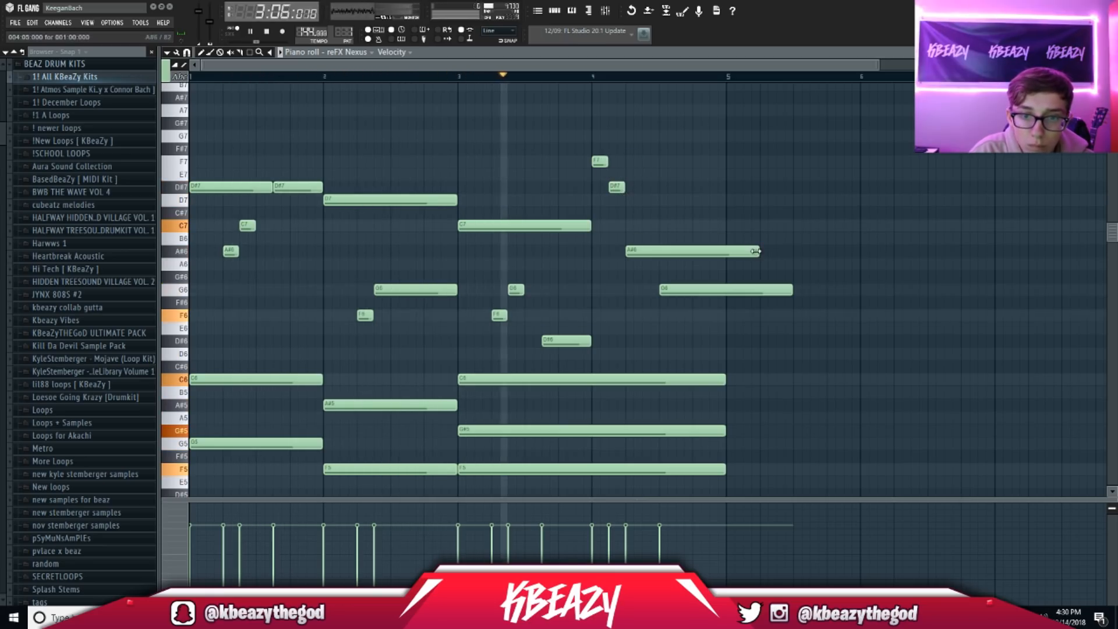
{"action": "left_click_drag", "start_coordinate": [757, 251], "coordinate": [658, 251]}
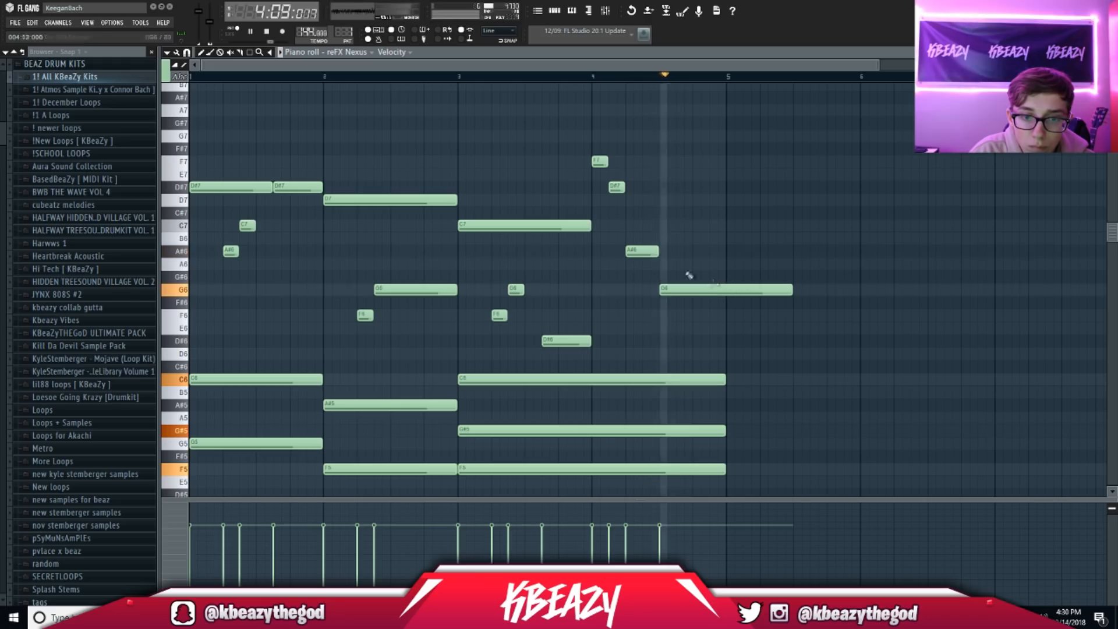
{"action": "key", "text": "space"}
{"action": "right_click", "coordinate": [621, 188]}
{"action": "key", "text": "space"}
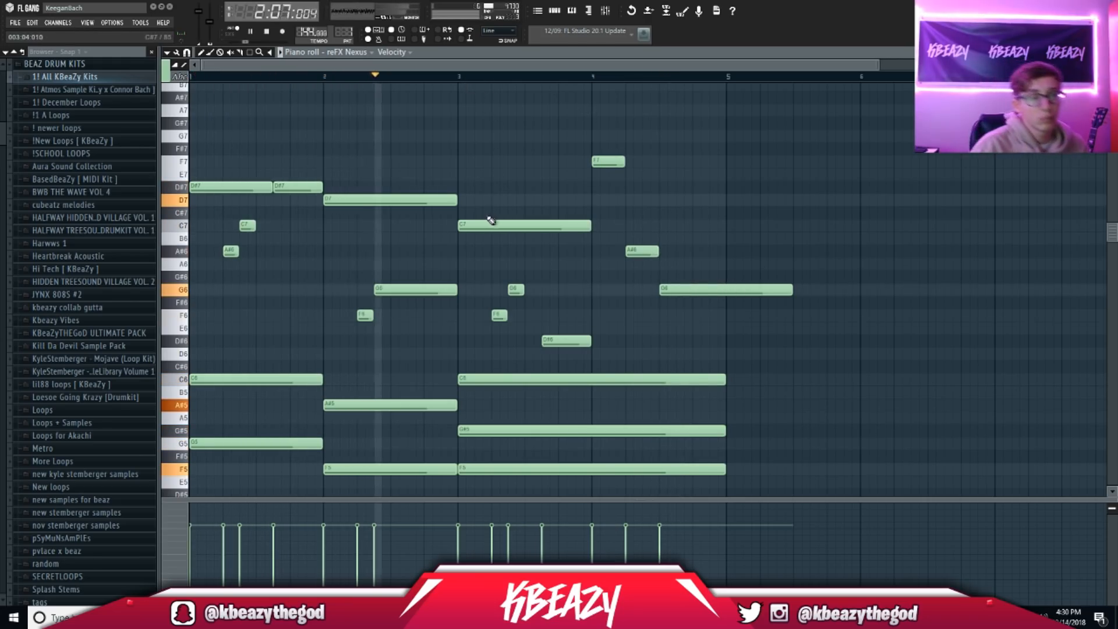
{"action": "key", "text": "space"}
Step: Nudge the bar-2 melody notes slightly later and shorten the G6
{"action": "left_click_drag", "start_coordinate": [420, 289], "coordinate": [436, 290]}
{"action": "key", "text": "space"}
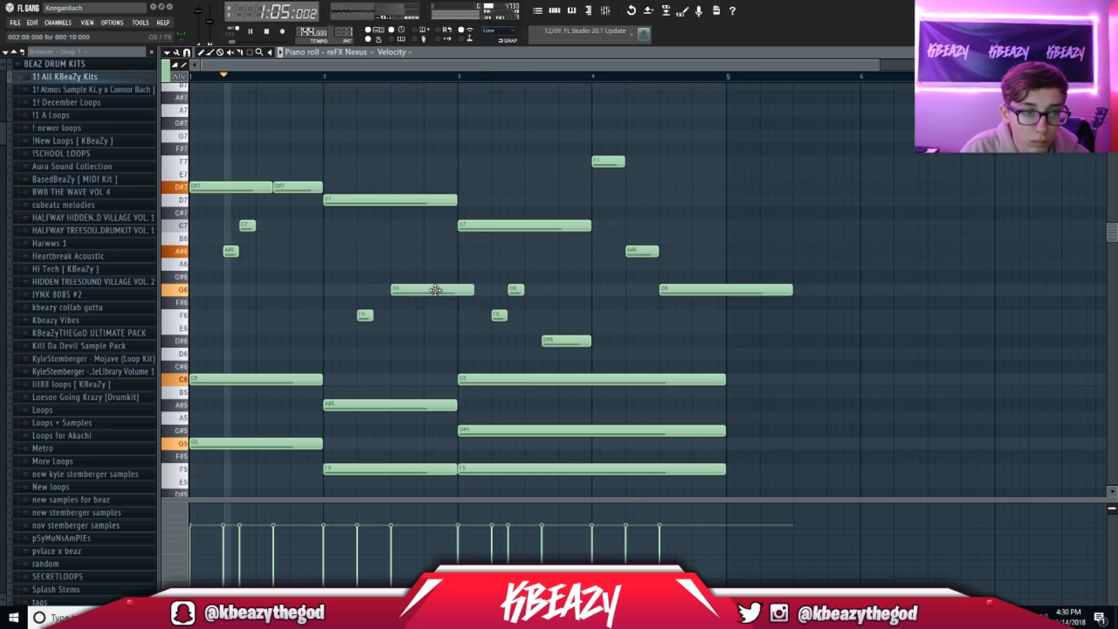
{"action": "left_click_drag", "start_coordinate": [371, 315], "coordinate": [389, 315]}
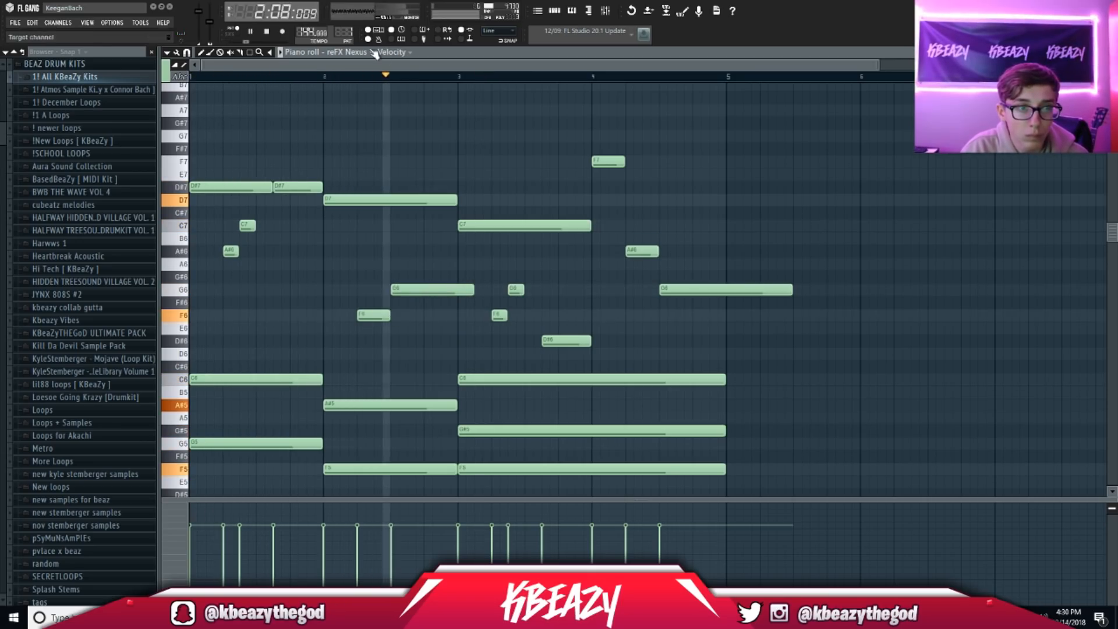
{"action": "left_click_drag", "start_coordinate": [471, 290], "coordinate": [458, 289]}
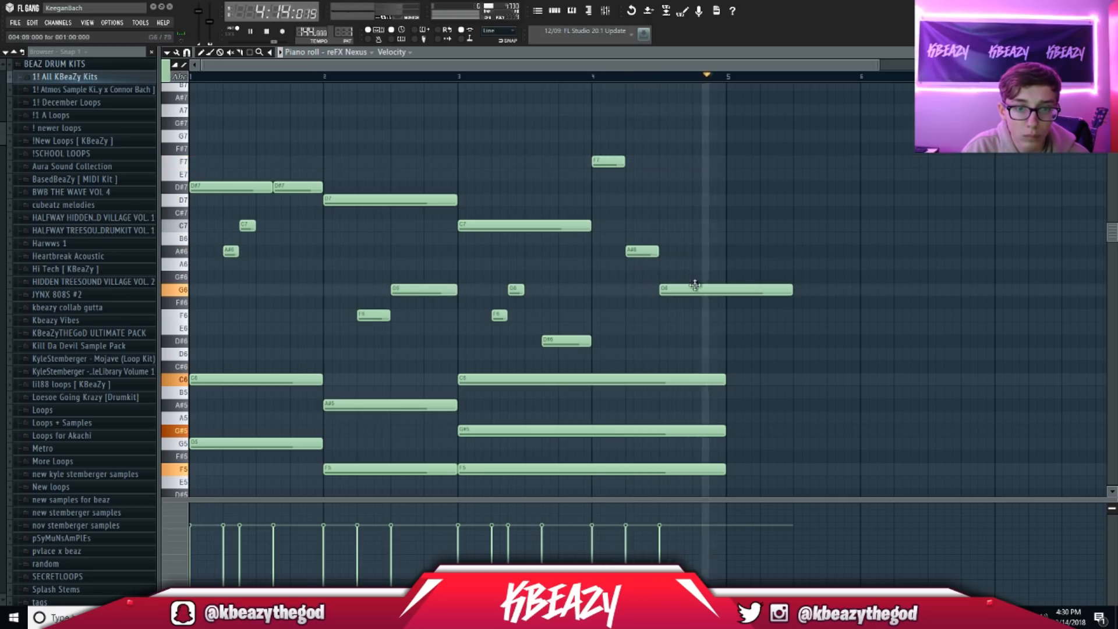
{"action": "key", "text": "space"}
Step: Replace the bar-4 A#6 with a short D#6 note near the end of bar 4
{"action": "left_click", "coordinate": [590, 76]}
{"action": "key", "text": "space"}
{"action": "right_click", "coordinate": [641, 251]}
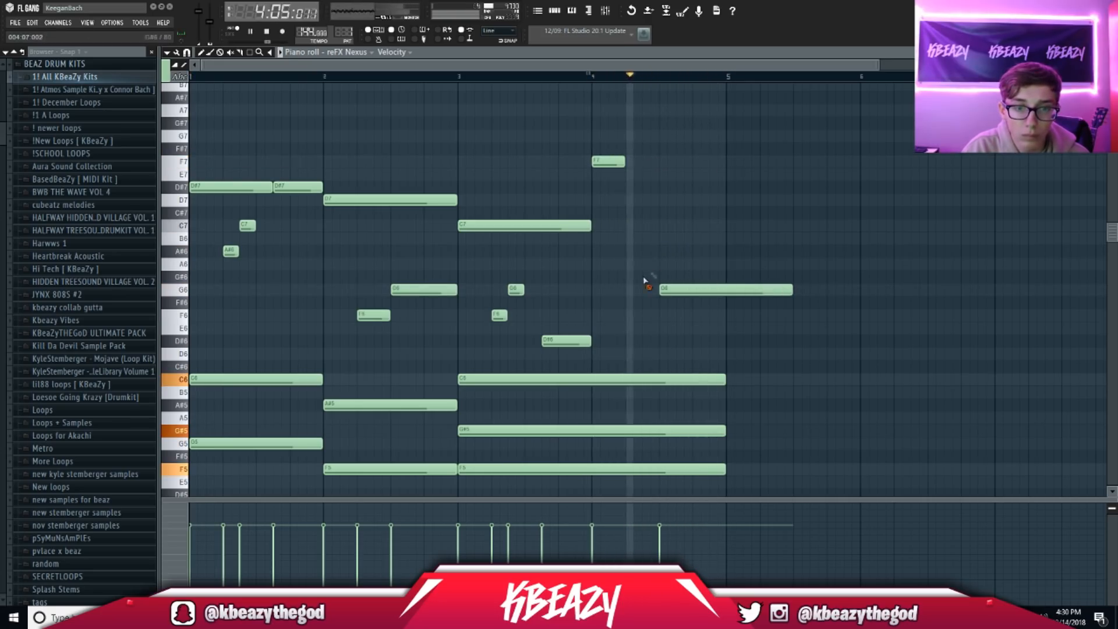
{"action": "key", "text": "space"}
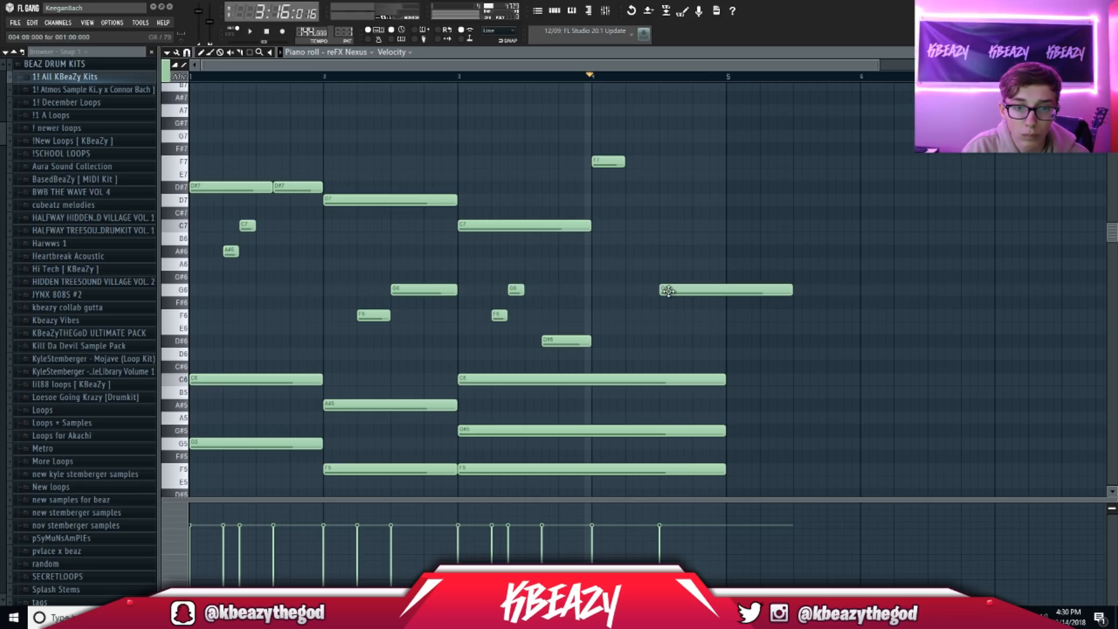
{"action": "left_click", "coordinate": [700, 317]}
{"action": "right_click", "coordinate": [703, 318]}
{"action": "left_click", "coordinate": [699, 342]}
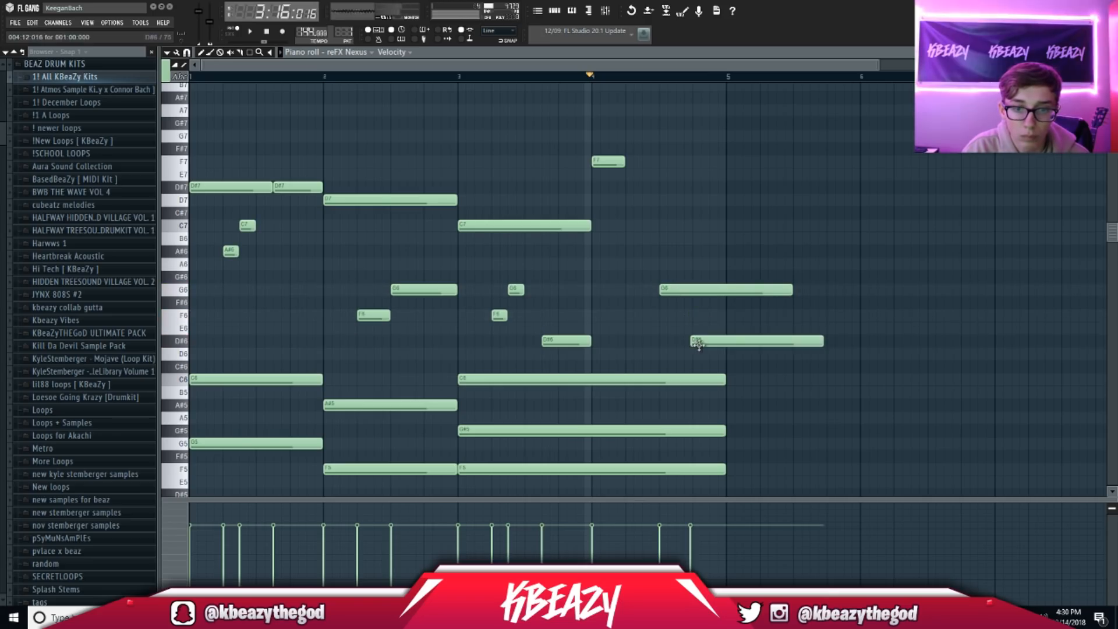
{"action": "key", "text": "space"}
{"action": "left_click_drag", "start_coordinate": [791, 344], "coordinate": [794, 344]}
{"action": "key", "text": "space"}
{"action": "left_click_drag", "start_coordinate": [827, 343], "coordinate": [731, 344]}
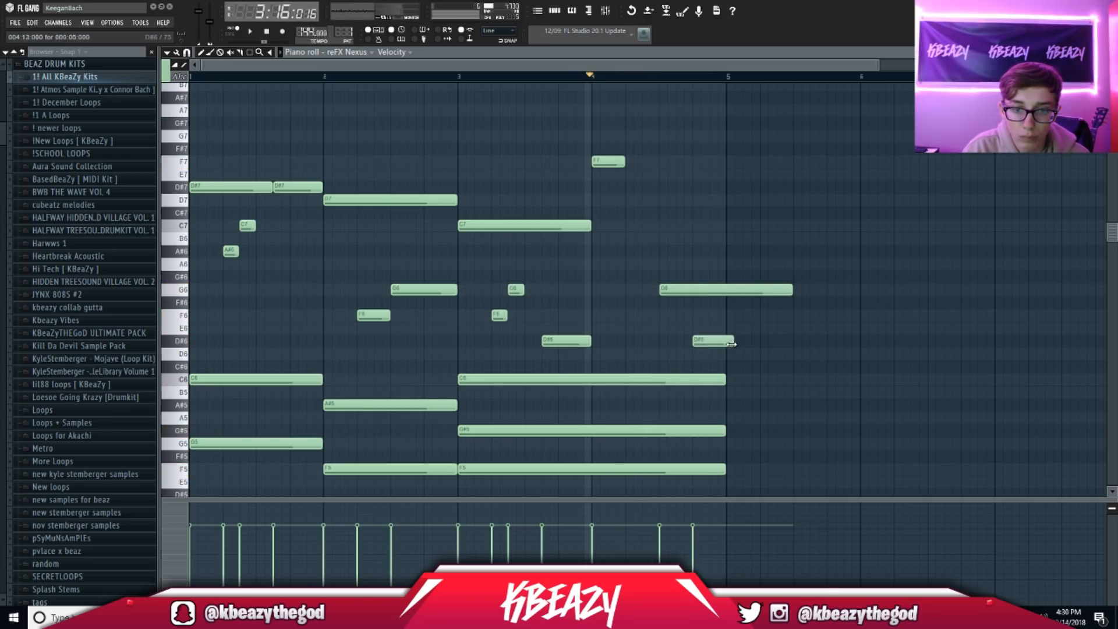
Step: Add an A#6 halfway through bar 4 and delete the long G6 and trailing D#6
{"action": "left_click", "coordinate": [661, 264]}
{"action": "right_click", "coordinate": [665, 262]}
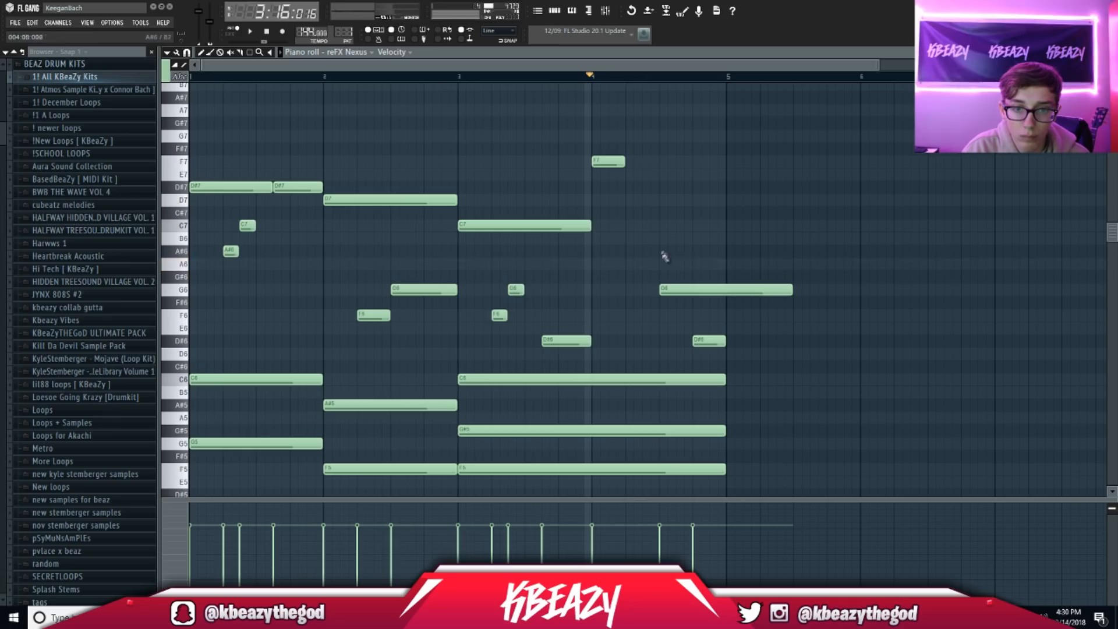
{"action": "left_click", "coordinate": [664, 251]}
{"action": "key", "text": "space"}
{"action": "key", "text": "space"}
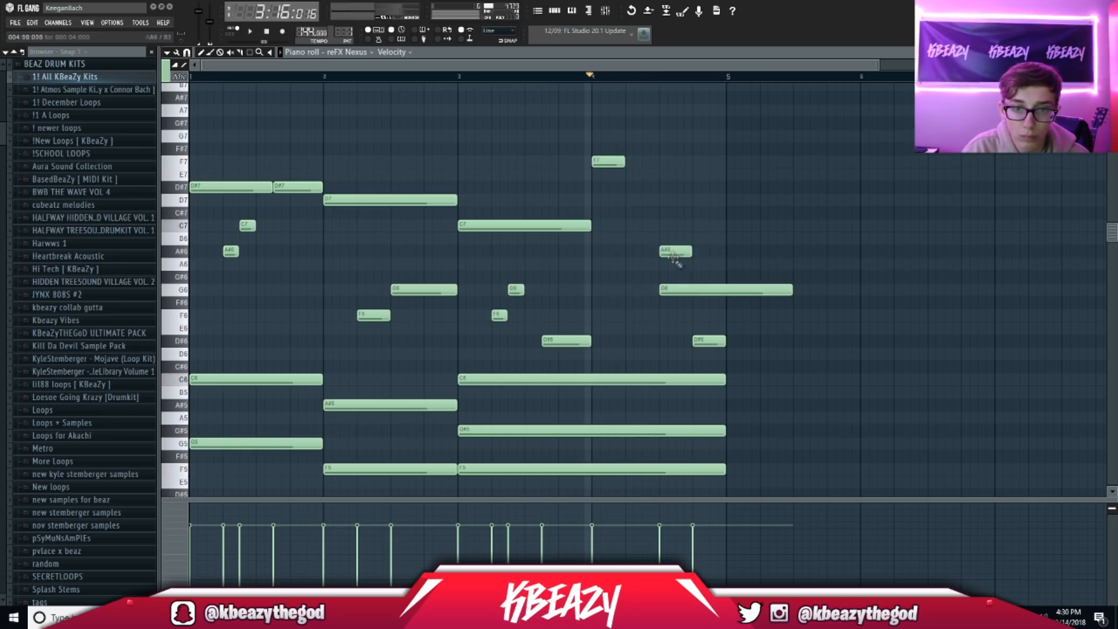
{"action": "right_click", "coordinate": [703, 290]}
{"action": "key", "text": "space"}
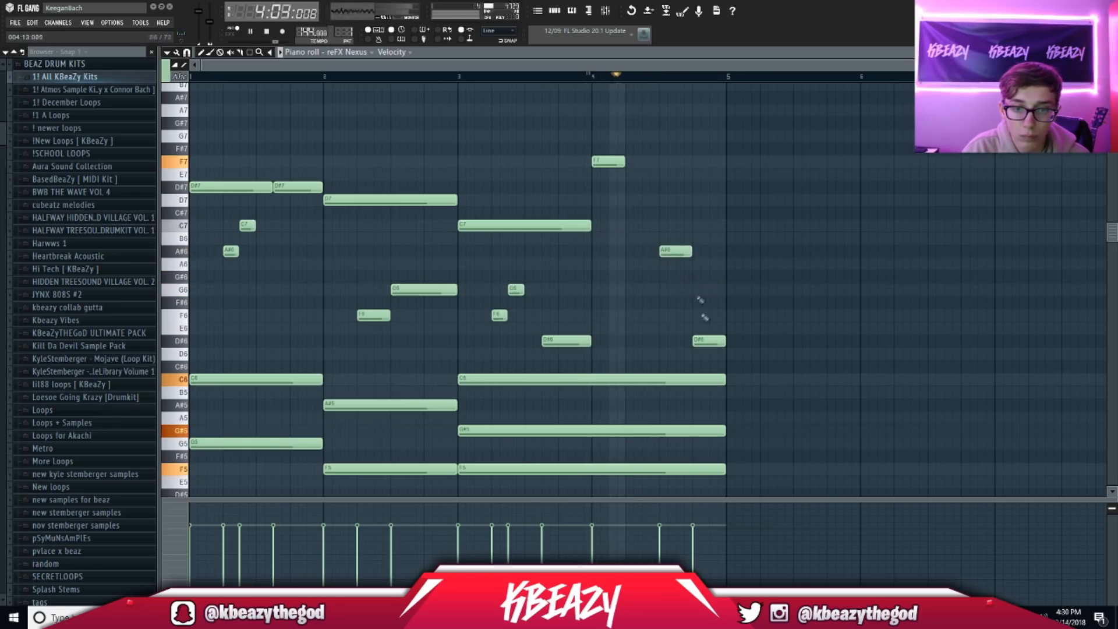
{"action": "right_click", "coordinate": [706, 341]}
Step: Place a G#6 late in bar 4, swap the mid-bar A#6 for G6, and lengthen F7
{"action": "left_click", "coordinate": [714, 305]}
{"action": "right_click", "coordinate": [714, 305]}
{"action": "left_click", "coordinate": [696, 290]}
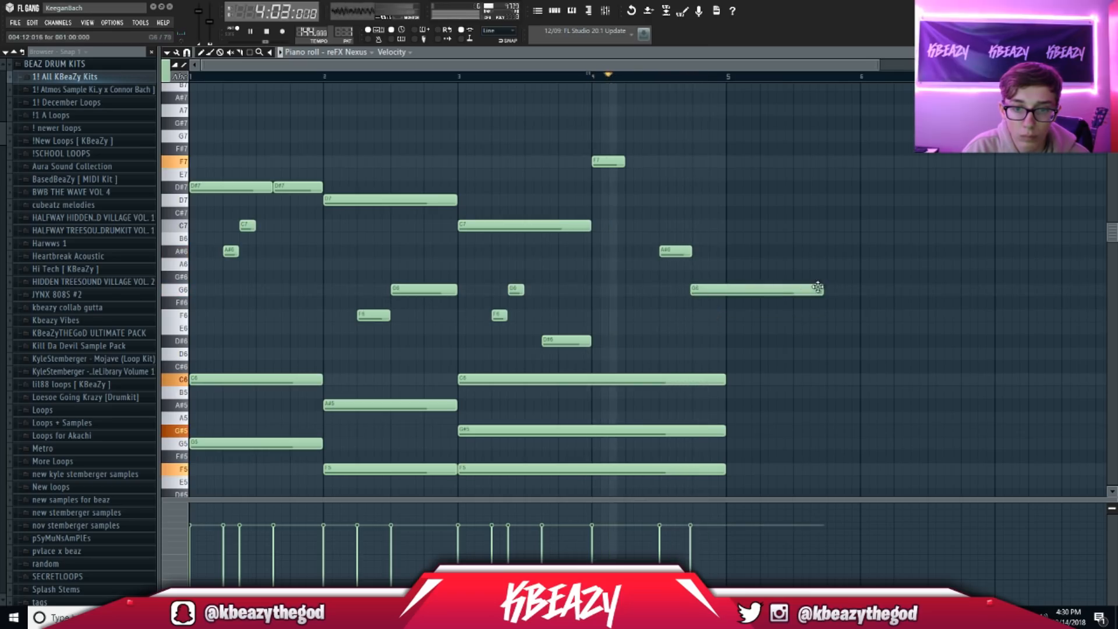
{"action": "left_click_drag", "start_coordinate": [824, 290], "coordinate": [725, 291]}
{"action": "key", "text": "space"}
{"action": "right_click", "coordinate": [699, 290]}
{"action": "key", "text": "space"}
{"action": "left_click", "coordinate": [706, 277]}
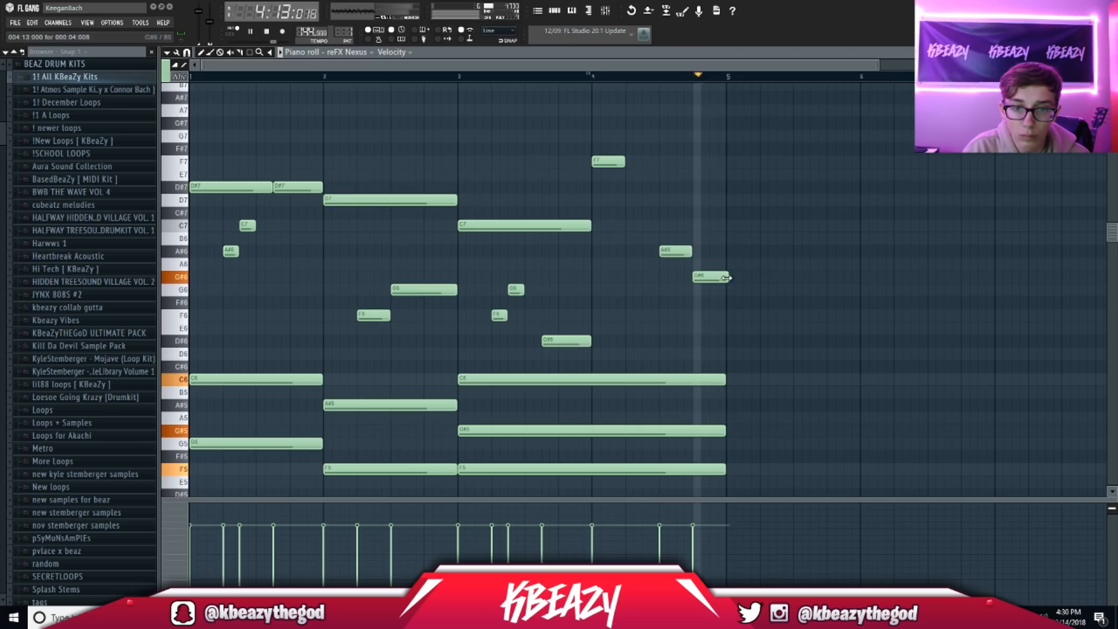
{"action": "key", "text": "space"}
{"action": "right_click", "coordinate": [672, 251]}
{"action": "left_click", "coordinate": [667, 291]}
{"action": "key", "text": "space"}
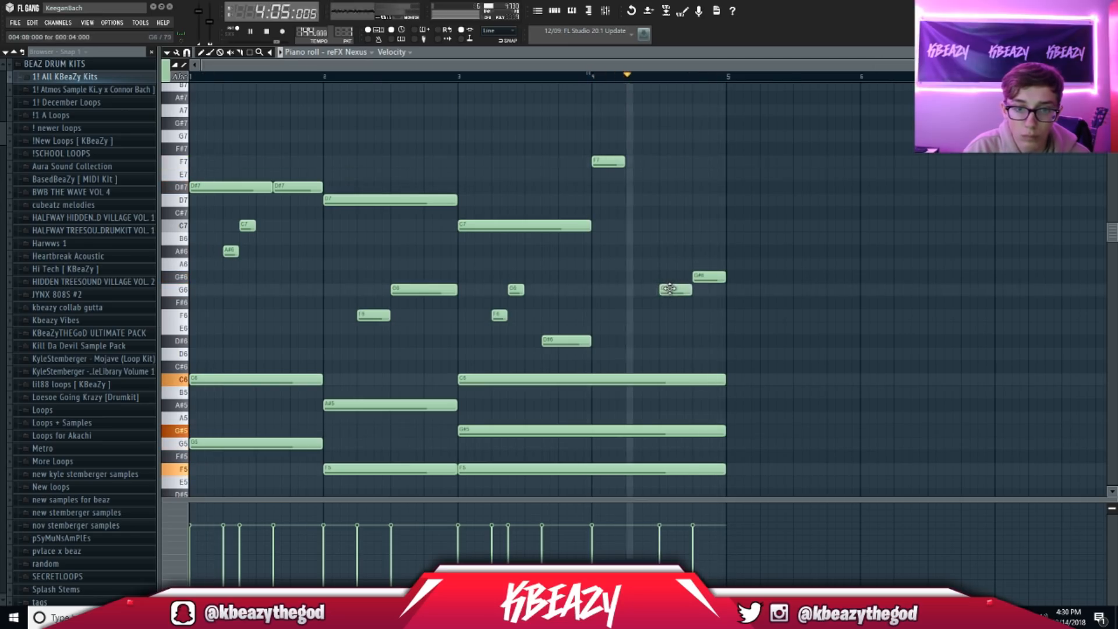
{"action": "left_click_drag", "start_coordinate": [623, 158], "coordinate": [659, 160]}
{"action": "key", "text": "space"}
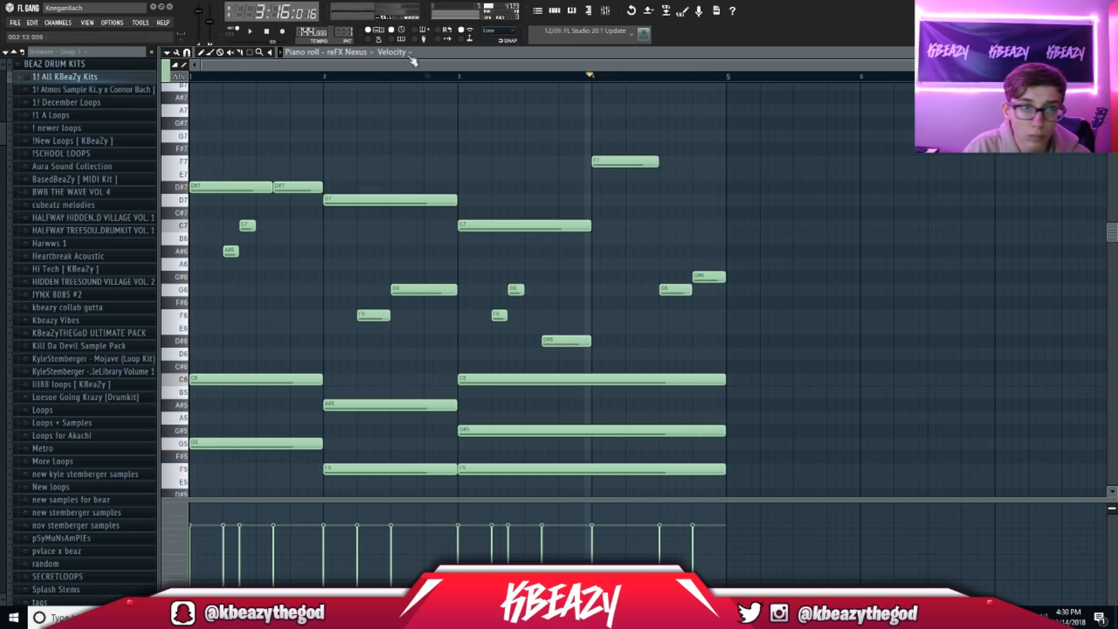
Step: Play the melody from bar 1, then route reFX Nexus to mixer insert 1
{"action": "left_click", "coordinate": [194, 77]}
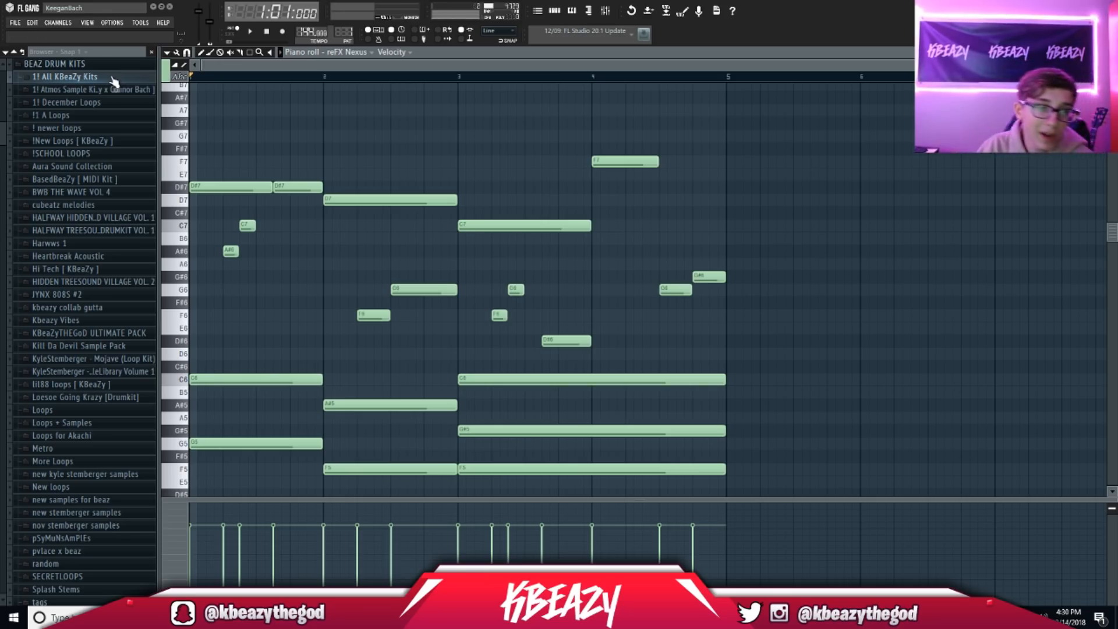
{"action": "scroll", "coordinate": [236, 323], "scroll_direction": "down", "scroll_amount": 2}
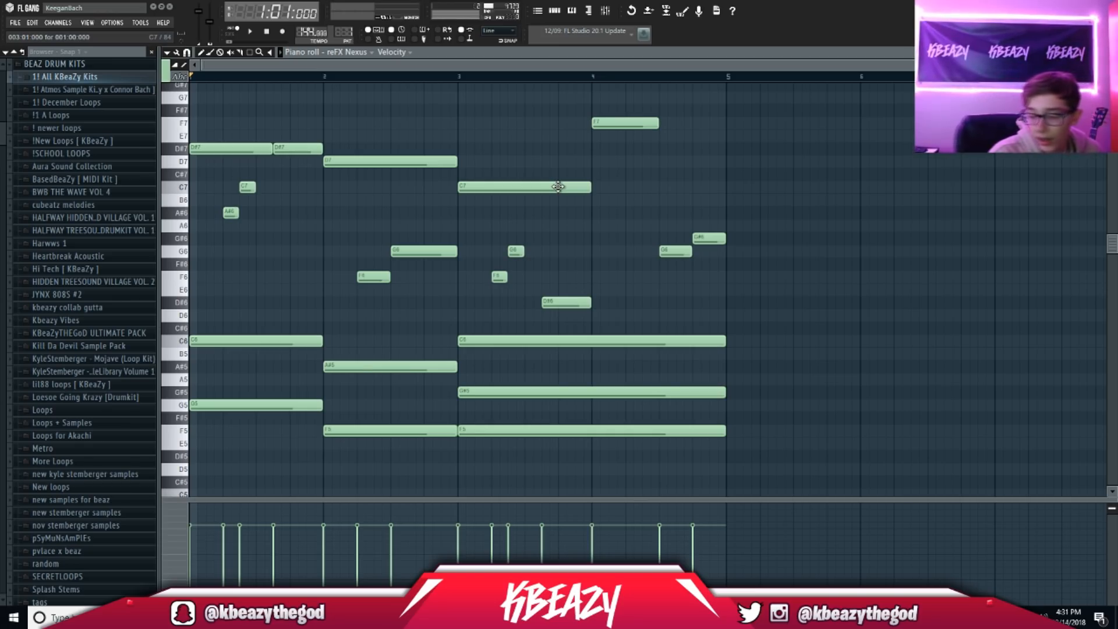
{"action": "key", "text": "space"}
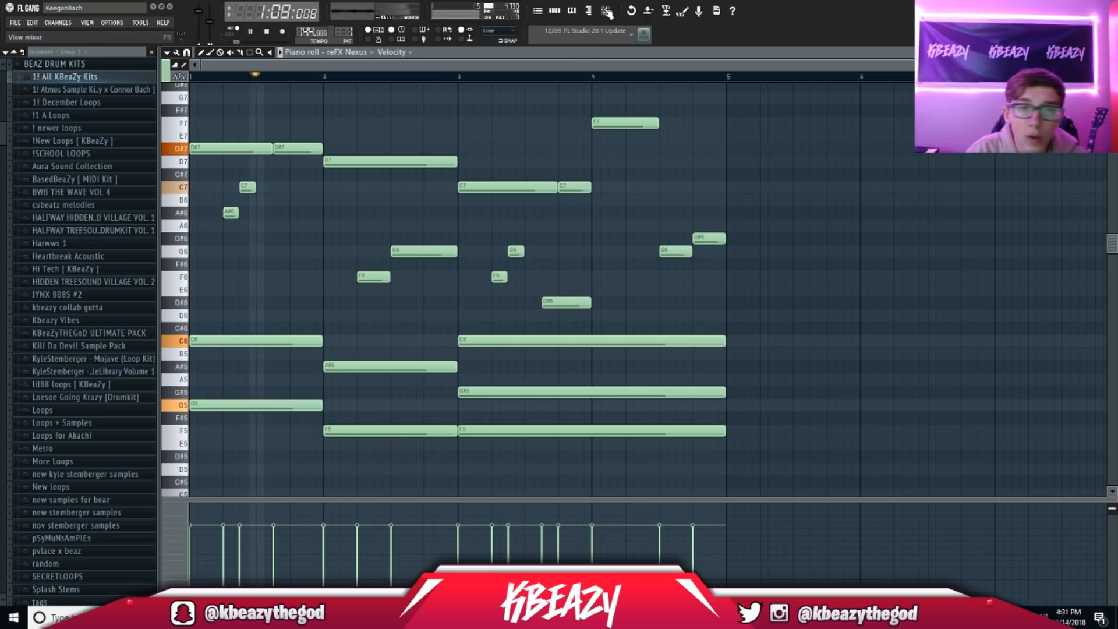
{"action": "key", "text": "F9"}
{"action": "key", "text": "space"}
{"action": "key", "text": "ctrl+l"}
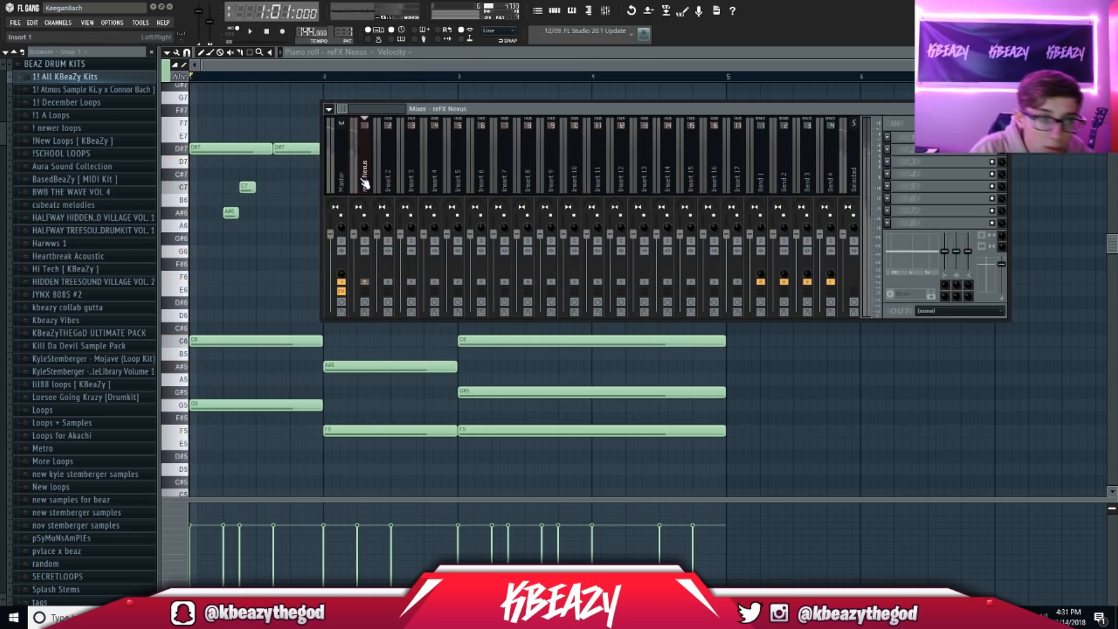
Step: Load Gross Beat on the reFX Nexus insert and set it to the 1/2 Speed time preset
{"action": "left_click", "coordinate": [889, 139]}
{"action": "left_click", "coordinate": [1056, 66]}
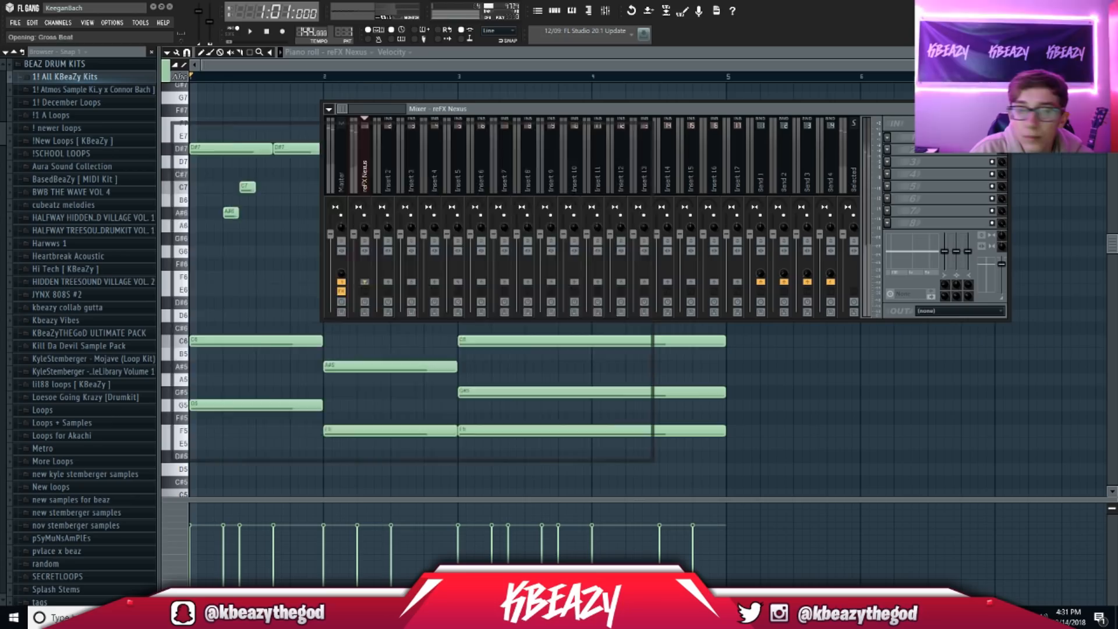
{"action": "left_click", "coordinate": [178, 130]}
{"action": "mouse_move", "coordinate": [209, 160]}
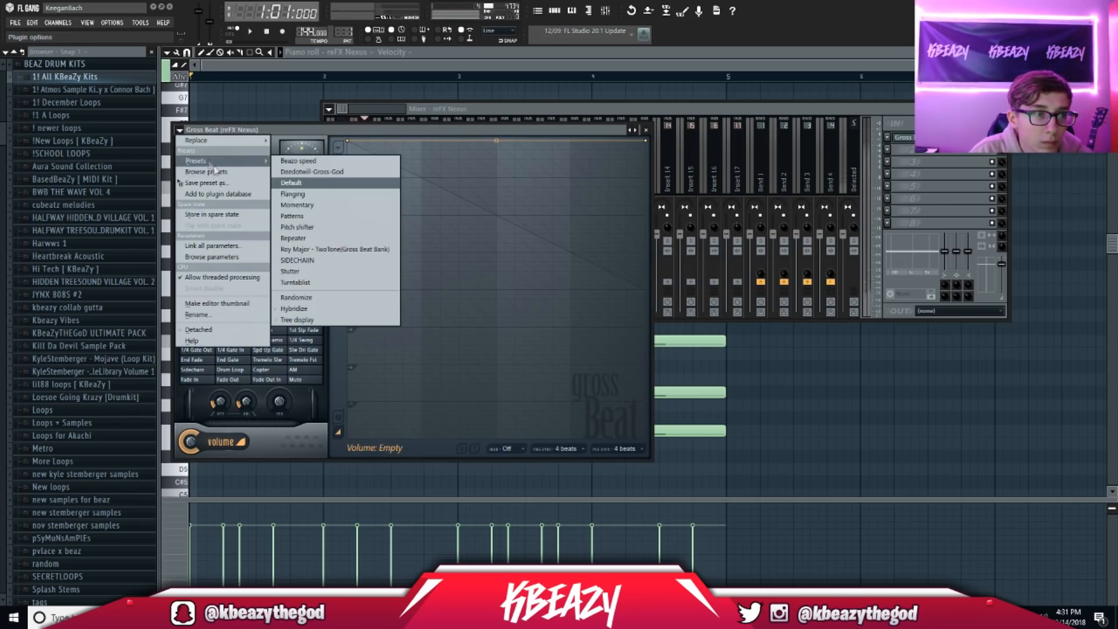
{"action": "left_click", "coordinate": [308, 205]}
{"action": "left_click", "coordinate": [271, 272]}
{"action": "key", "text": "space"}
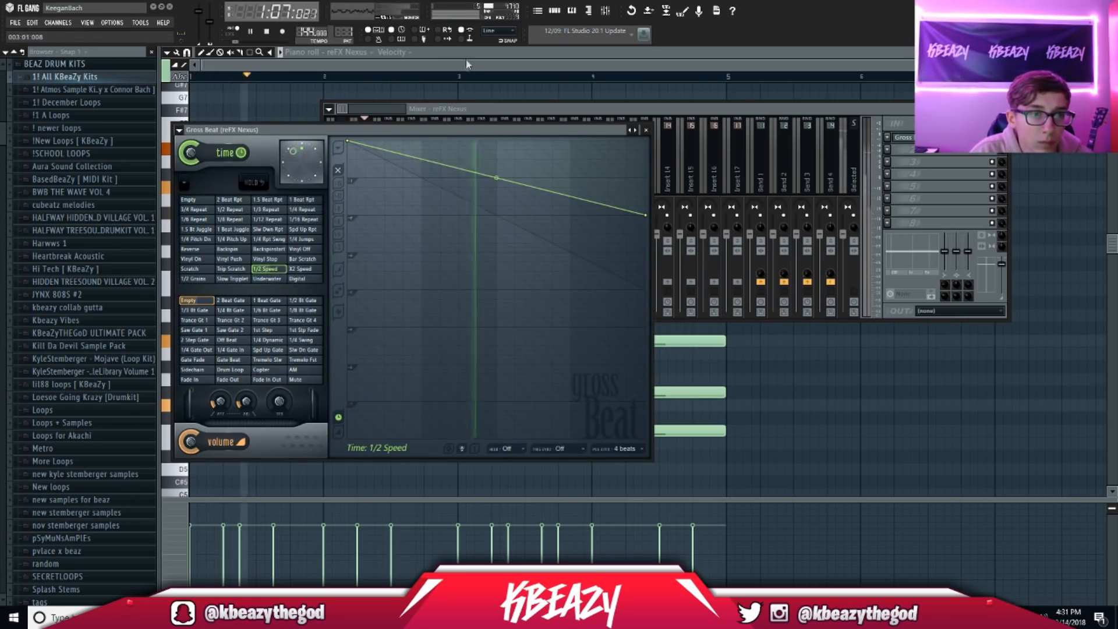
{"action": "left_click", "coordinate": [466, 56]}
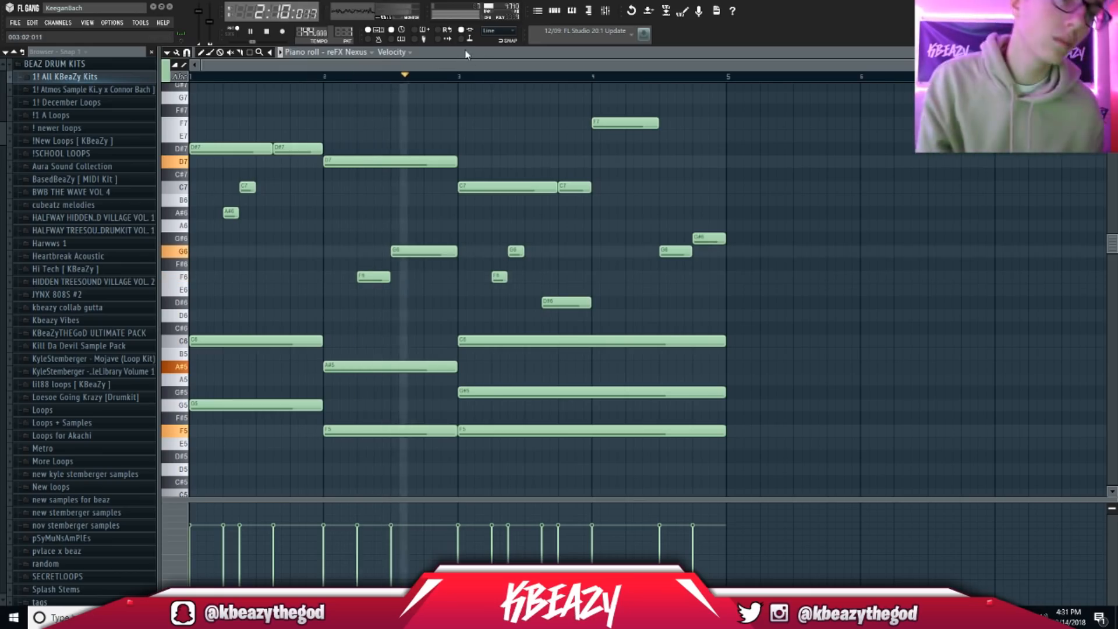
Step: Add Fruity Parametric EQ 2 to the Nexus insert and load a preset curve
{"action": "left_click", "coordinate": [607, 11]}
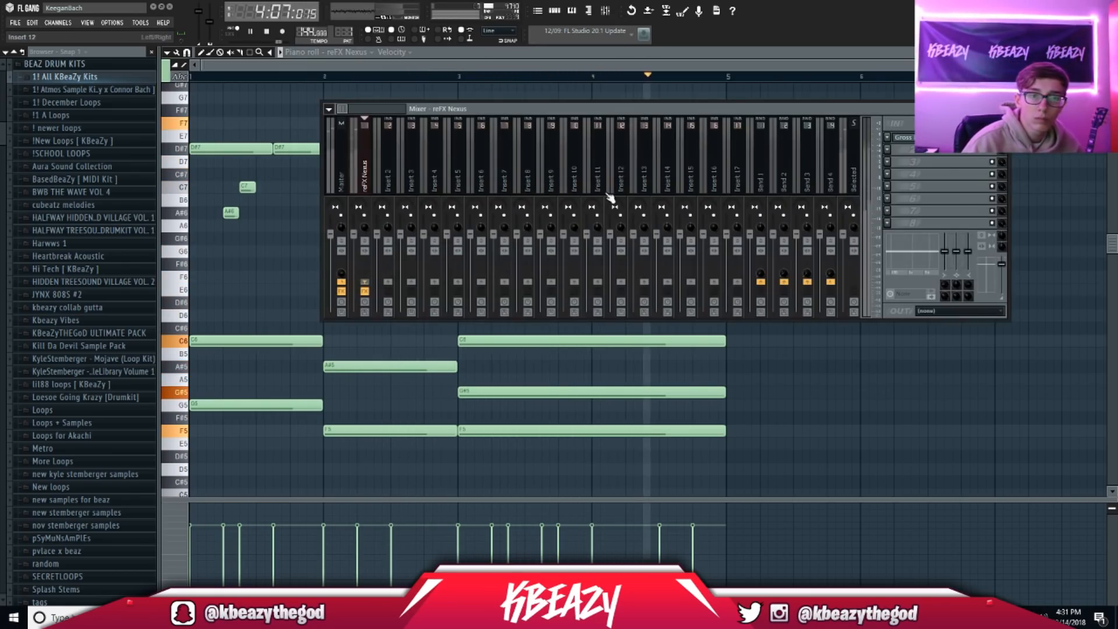
{"action": "left_click", "coordinate": [902, 149]}
{"action": "mouse_move", "coordinate": [903, 162]}
{"action": "left_click", "coordinate": [967, 435]}
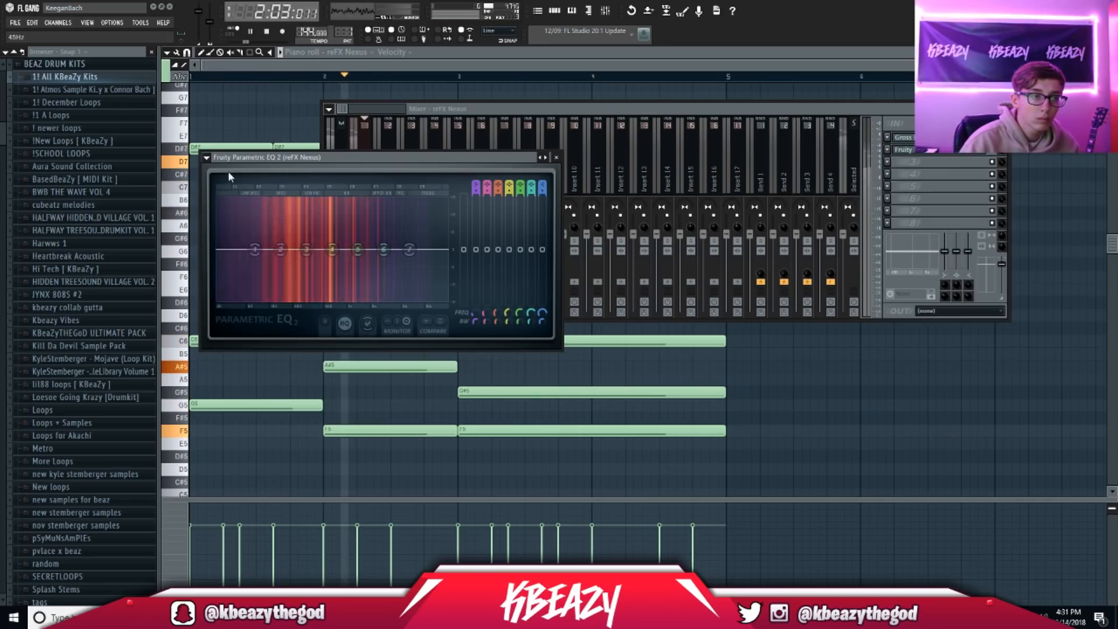
{"action": "left_click", "coordinate": [208, 158]}
{"action": "mouse_move", "coordinate": [228, 189]}
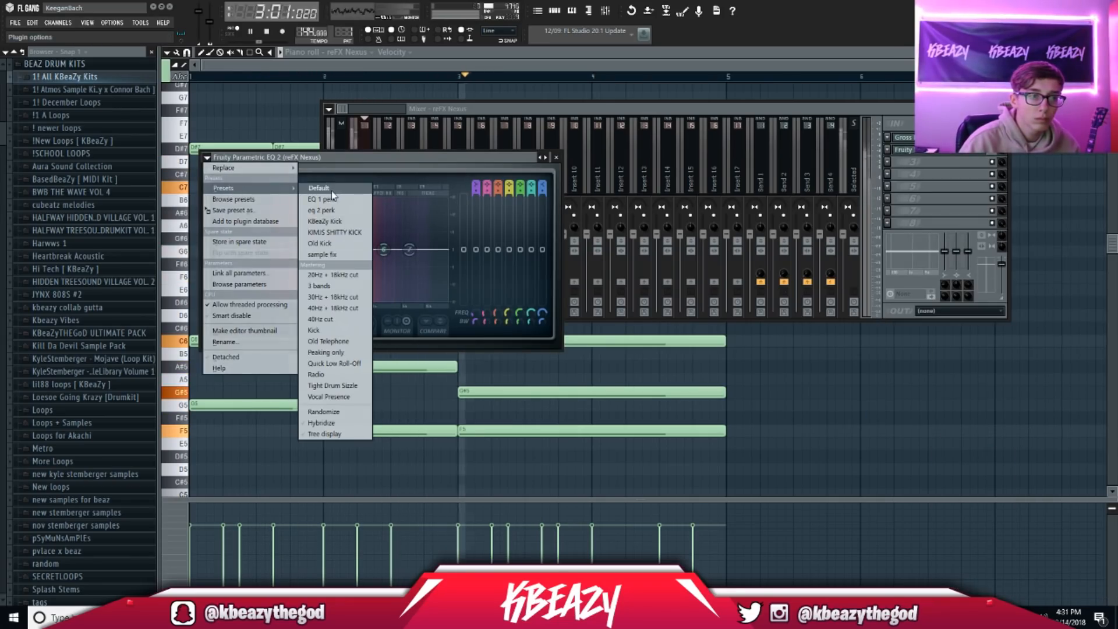
{"action": "left_click", "coordinate": [328, 276]}
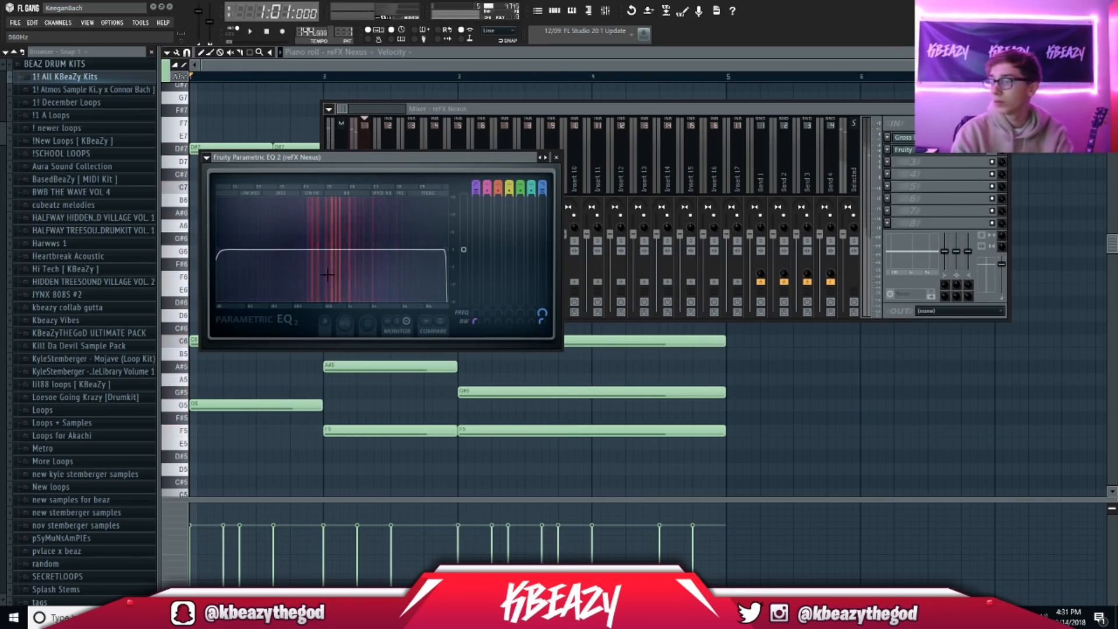
Step: Drag the EQ's band 1 high-pass cutoff to about 293 Hz, audition it and close the mixer
{"action": "left_click_drag", "start_coordinate": [217, 250], "coordinate": [315, 249]}
{"action": "left_click", "coordinate": [207, 157]}
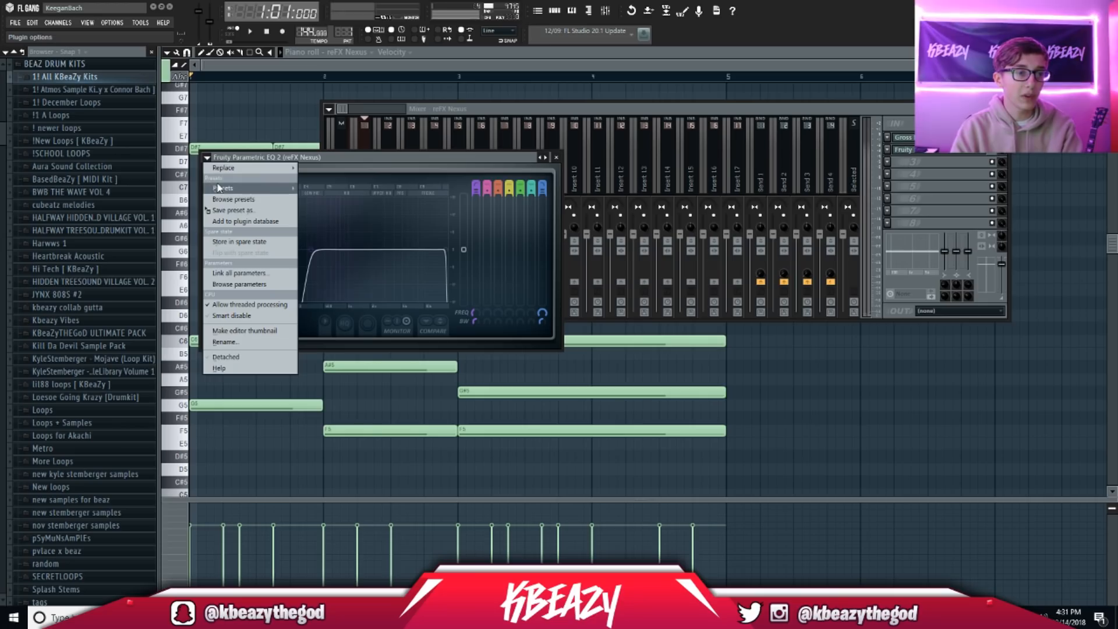
{"action": "mouse_move", "coordinate": [218, 187]}
{"action": "left_click", "coordinate": [458, 156]}
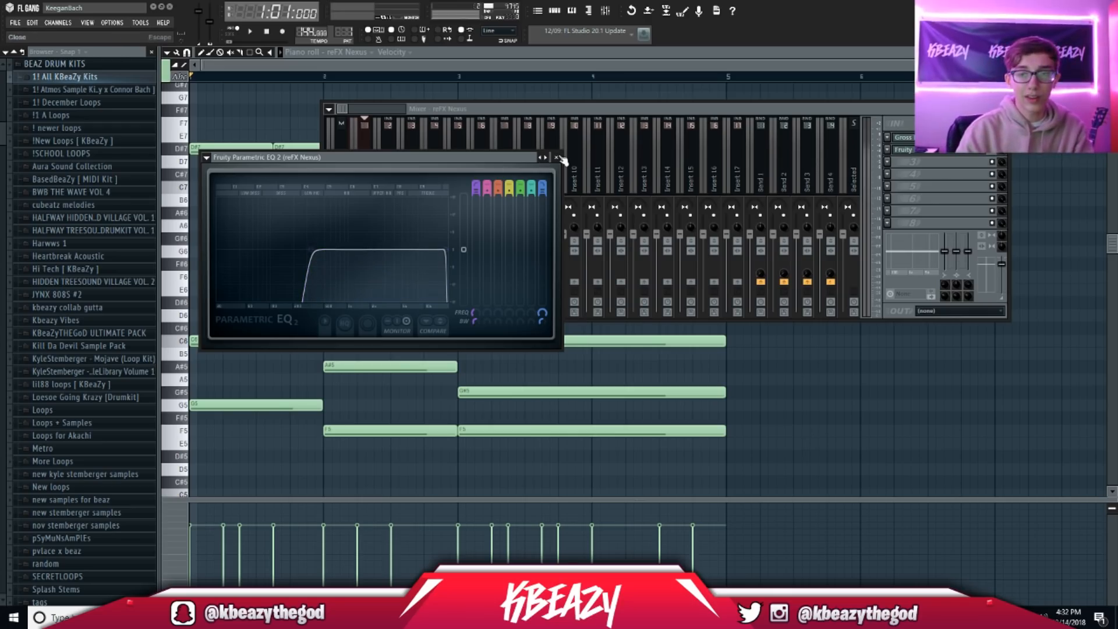
{"action": "key", "text": "space"}
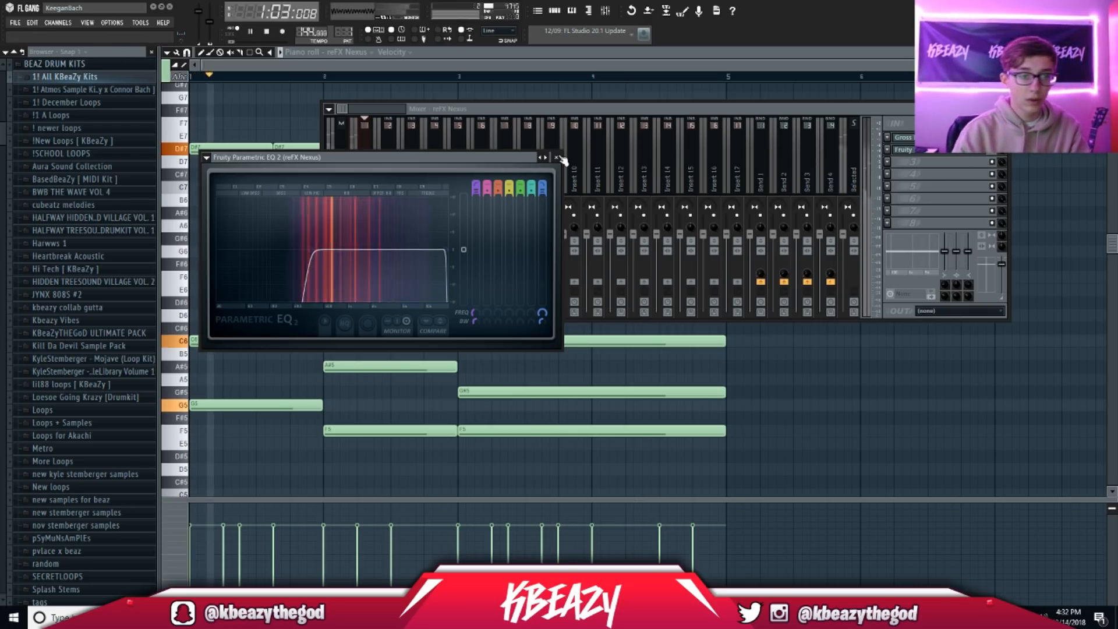
{"action": "left_click", "coordinate": [558, 157]}
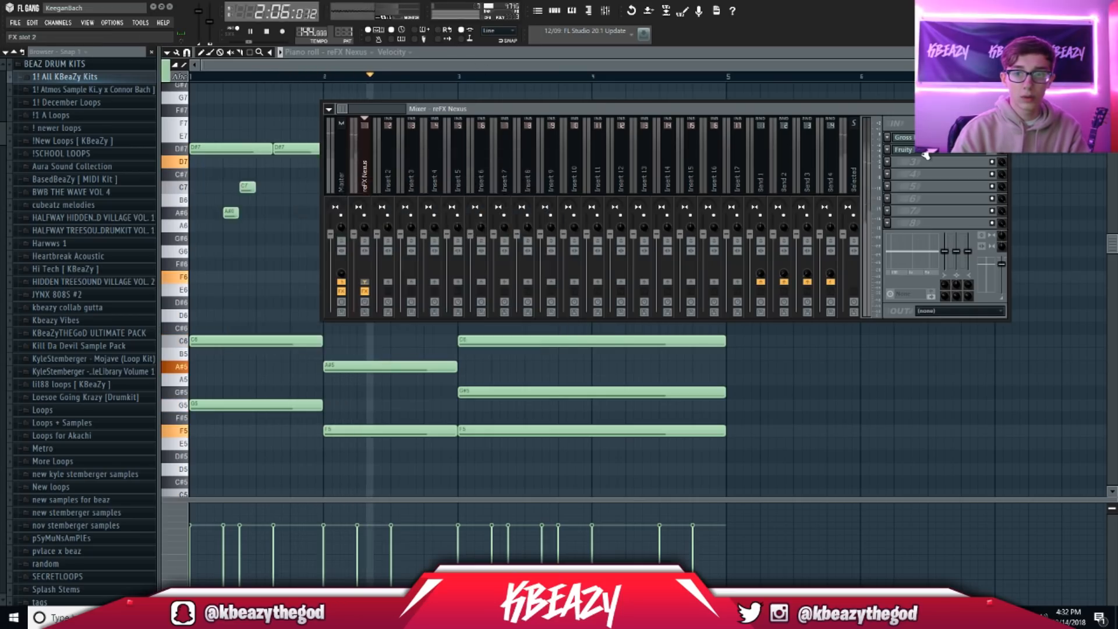
{"action": "left_click", "coordinate": [900, 148]}
{"action": "mouse_move", "coordinate": [302, 250]}
{"action": "left_mouse_down"}
{"action": "mouse_move", "coordinate": [270, 249]}
{"action": "mouse_move", "coordinate": [304, 250]}
{"action": "left_mouse_up"}
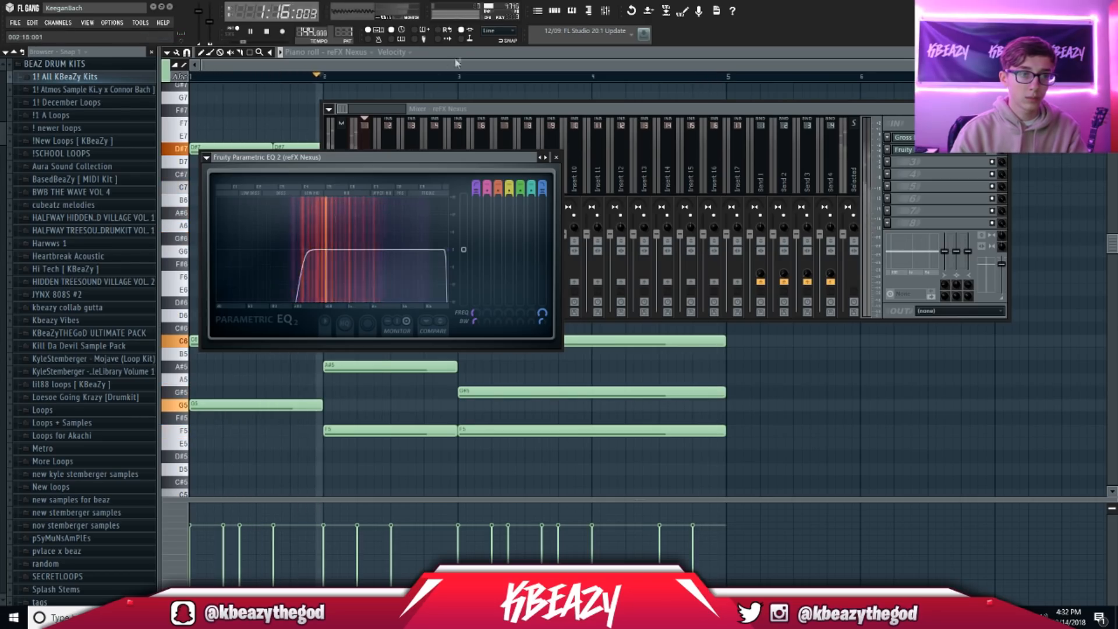
{"action": "left_click", "coordinate": [606, 11]}
{"action": "key", "text": "space"}
{"action": "left_click", "coordinate": [554, 10]}
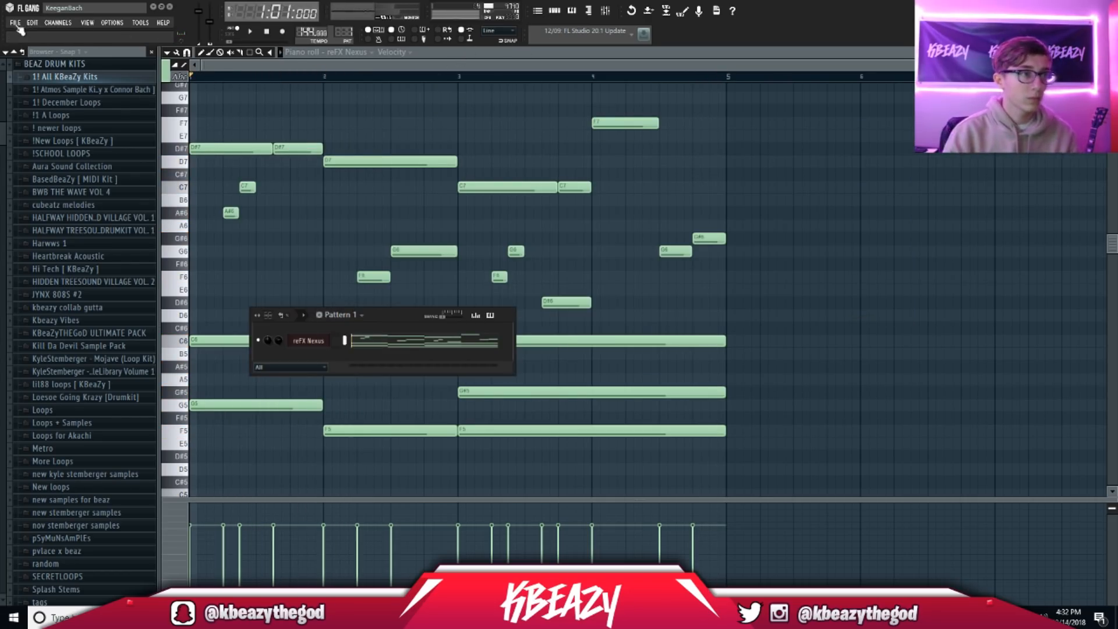
Step: Save the project as 'New titorial' in the December 18 Beats folder
{"action": "left_click", "coordinate": [16, 22]}
{"action": "left_click", "coordinate": [41, 84]}
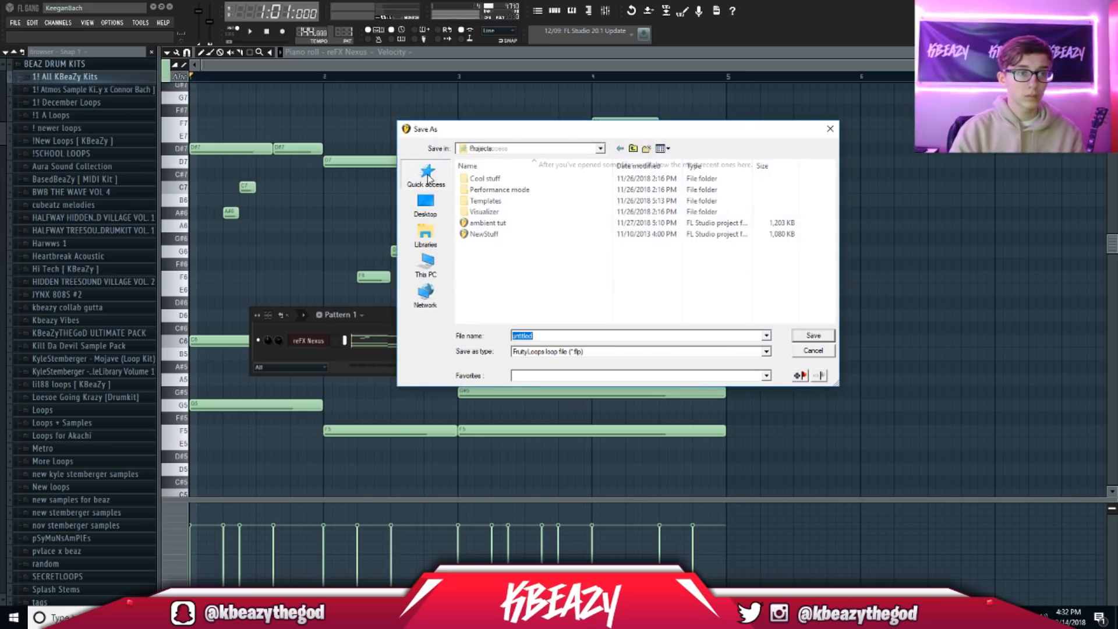
{"action": "left_click", "coordinate": [427, 175]}
{"action": "double_click", "coordinate": [635, 269]}
{"action": "double_click", "coordinate": [548, 336]}
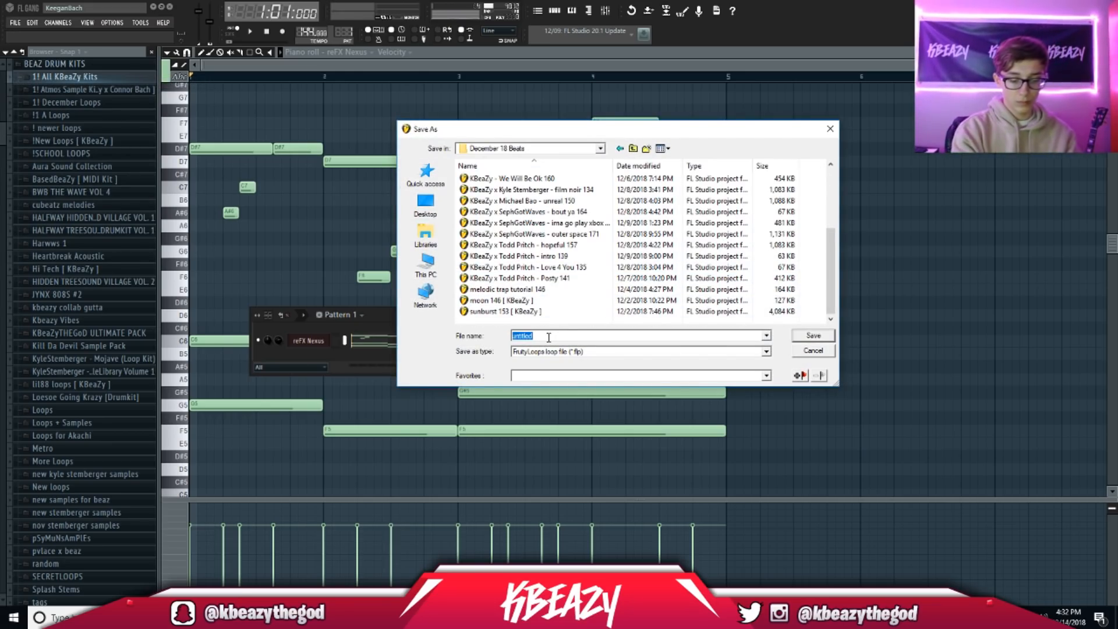
{"action": "type", "text": "New titorial"}
{"action": "key", "text": "Return"}
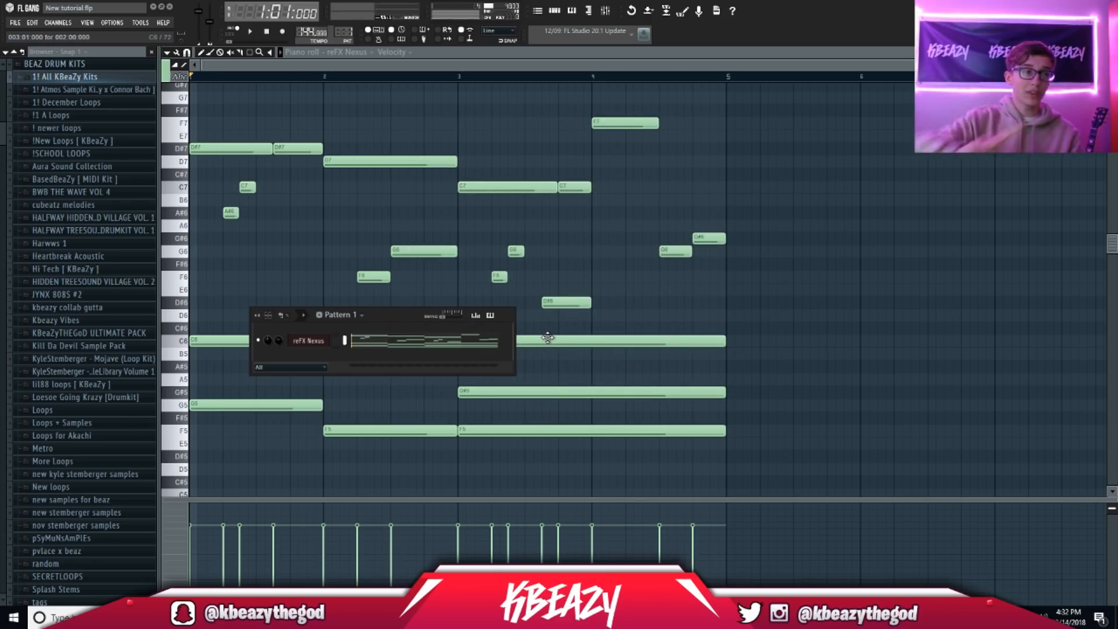
Step: Expand All KBeaZy Kits > Drum Kits > 50K Drum Kit in the browser and peek into 808s
{"action": "left_click", "coordinate": [64, 77]}
{"action": "left_click", "coordinate": [59, 89]}
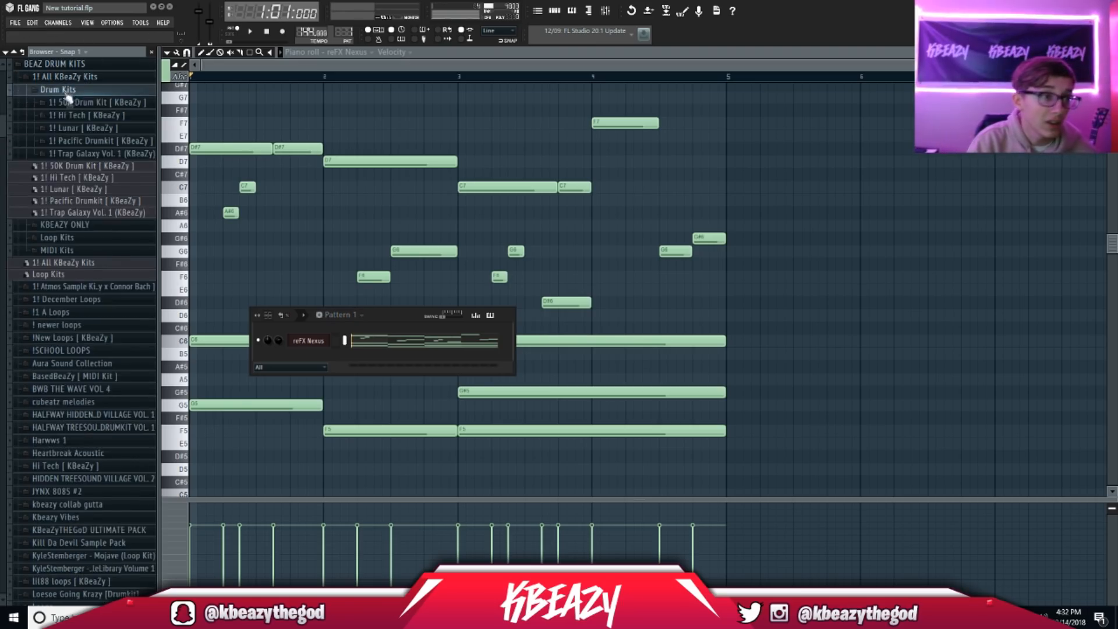
{"action": "left_click", "coordinate": [70, 103]}
{"action": "left_click", "coordinate": [65, 114]}
{"action": "left_click", "coordinate": [65, 114]}
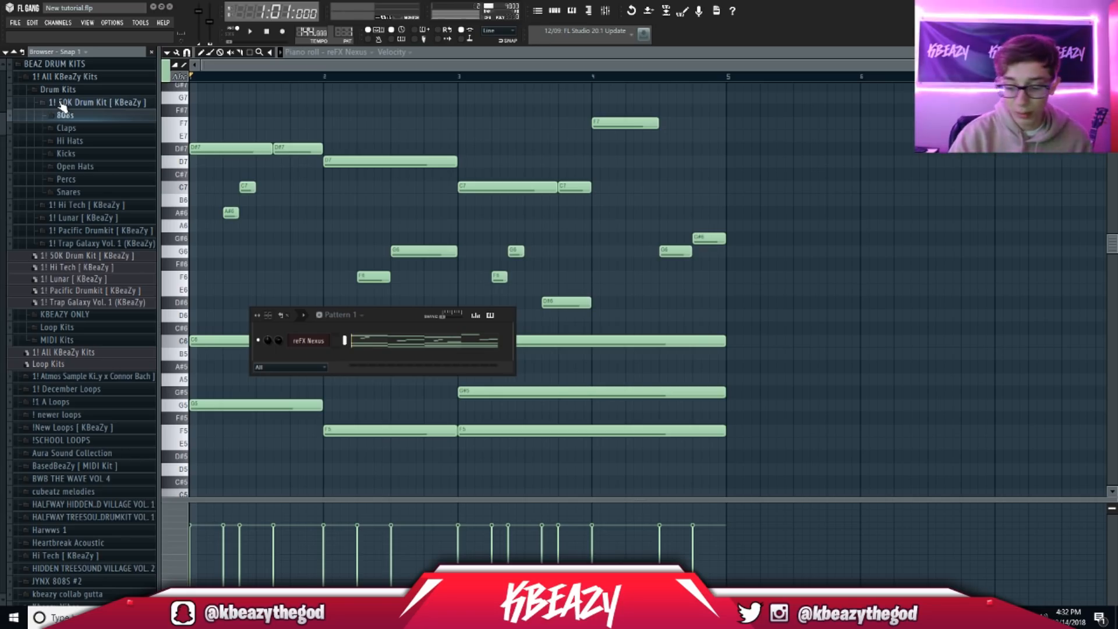
Step: Add an Omnisphere instrument as a new channel
{"action": "left_click", "coordinate": [60, 25]}
{"action": "mouse_move", "coordinate": [87, 42]}
{"action": "left_click", "coordinate": [212, 219]}
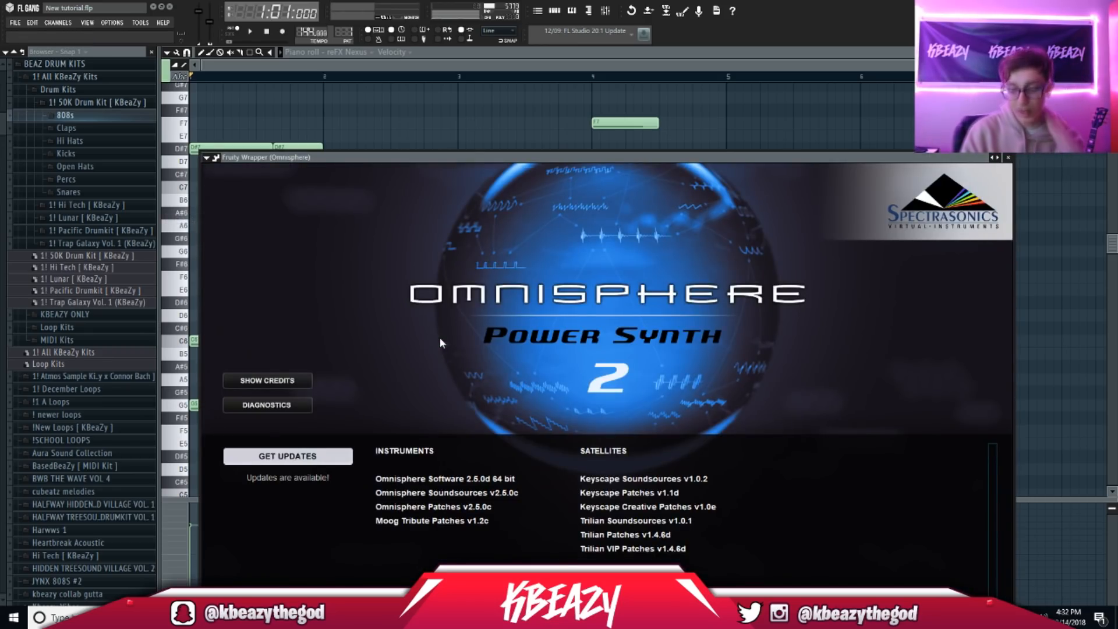
Step: Copy the reFX Nexus notes and paste them into the Omnisphere channel
{"action": "left_click", "coordinate": [563, 11]}
{"action": "left_click", "coordinate": [558, 13]}
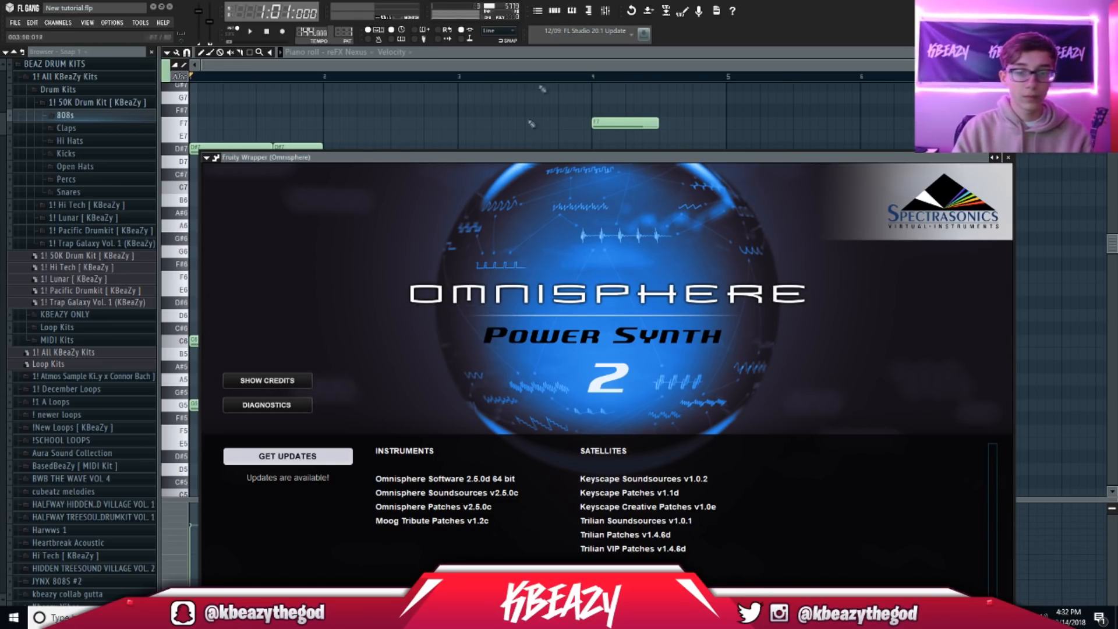
{"action": "left_click", "coordinate": [556, 12]}
{"action": "key", "text": "space"}
{"action": "left_click", "coordinate": [345, 341]}
{"action": "key", "text": "ctrl+c"}
{"action": "left_click", "coordinate": [345, 358]}
{"action": "key", "text": "ctrl+v"}
{"action": "right_click", "coordinate": [260, 357]}
{"action": "left_click", "coordinate": [400, 310]}
{"action": "key", "text": "space"}
Step: Load Gross Beat onto Omnisphere's mixer Insert 2 and open its preset bank
{"action": "left_click", "coordinate": [315, 359]}
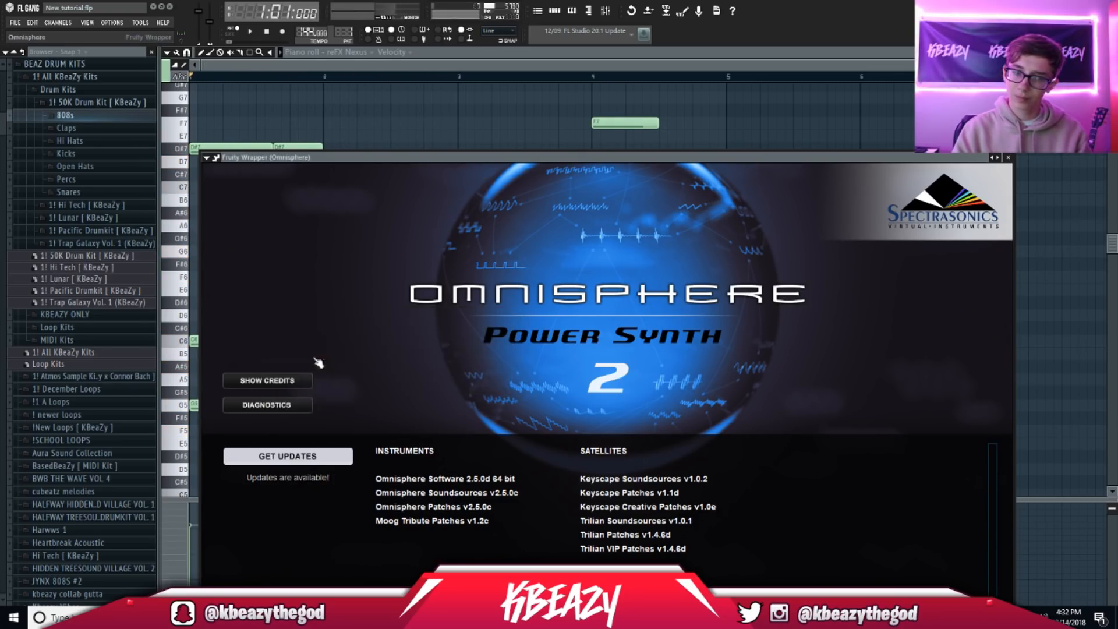
{"action": "left_click", "coordinate": [407, 353]}
{"action": "left_click", "coordinate": [606, 11]}
{"action": "left_click", "coordinate": [382, 168]}
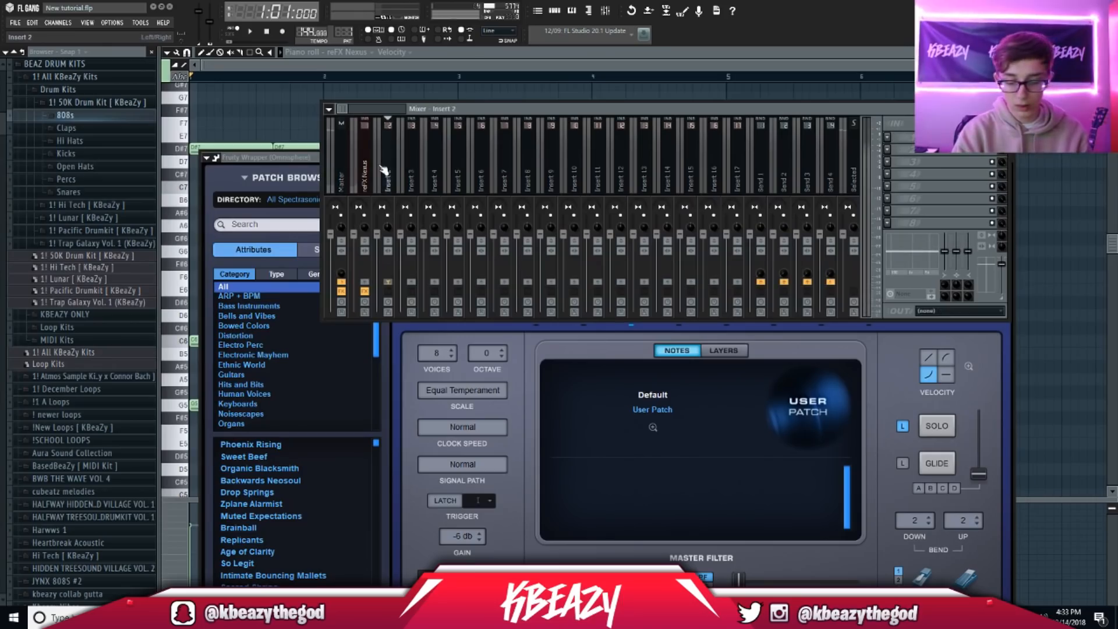
{"action": "left_click", "coordinate": [888, 137]}
{"action": "left_click", "coordinate": [1057, 58]}
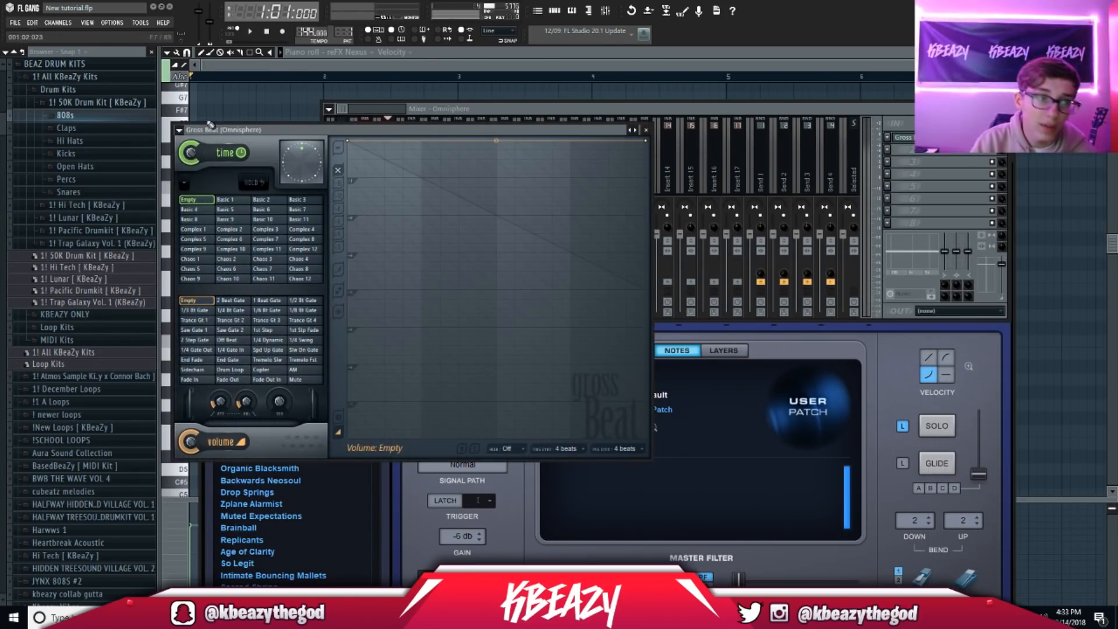
{"action": "left_click", "coordinate": [178, 131]}
{"action": "mouse_move", "coordinate": [195, 159]}
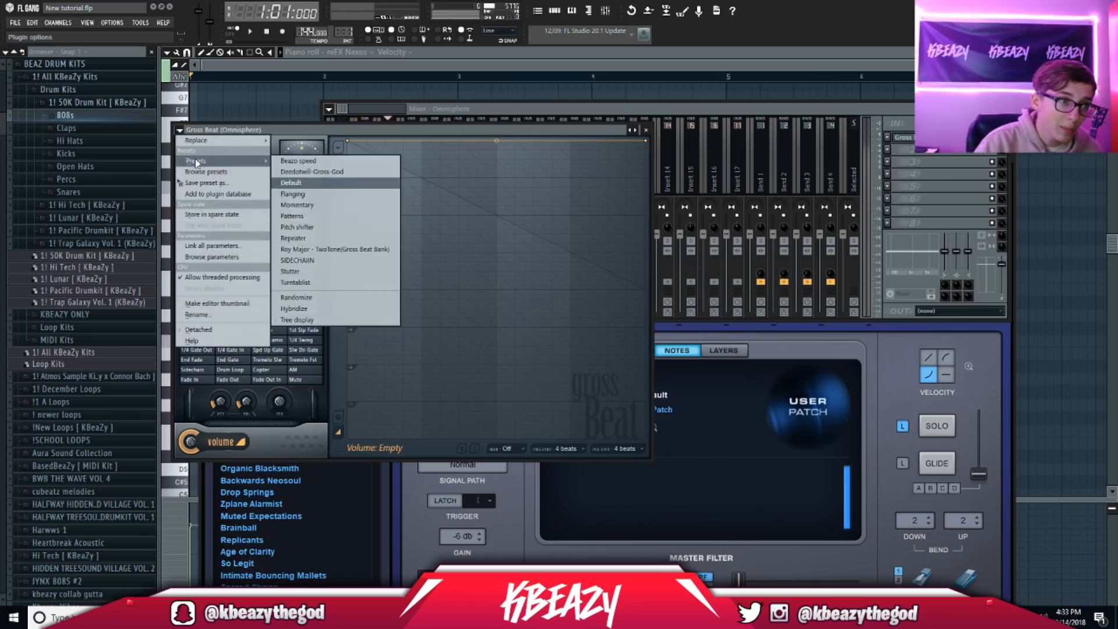
{"action": "left_click", "coordinate": [311, 207]}
Step: Set Omnisphere's Gross Beat to the 1/2 Speed time preset and hide the Omnisphere window
{"action": "key", "text": "F6"}
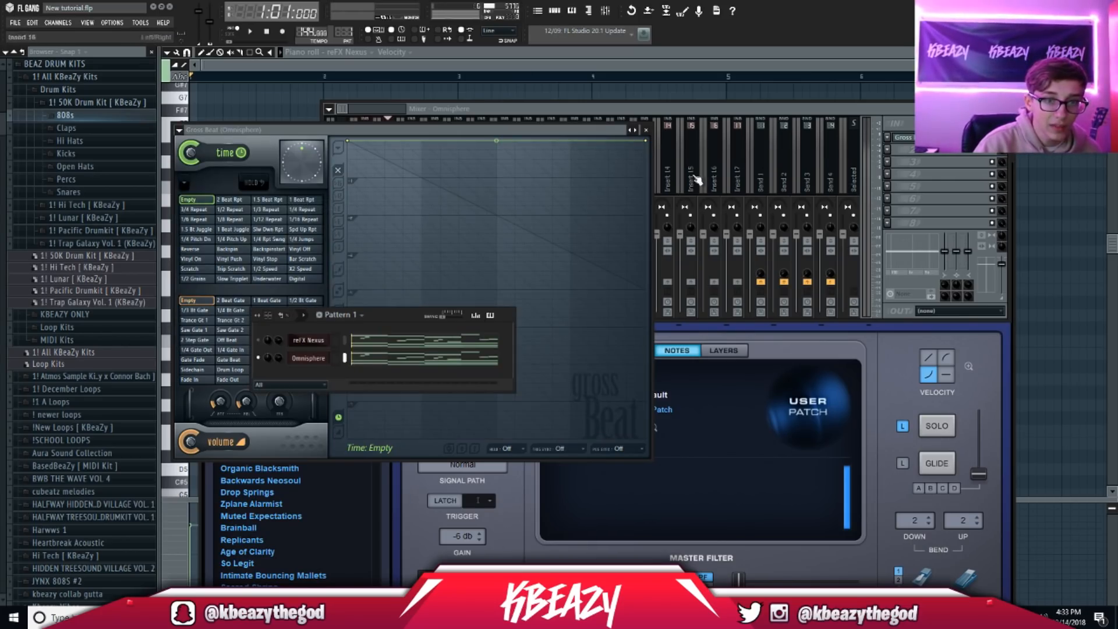
{"action": "left_click_drag", "start_coordinate": [732, 180], "coordinate": [385, 184]}
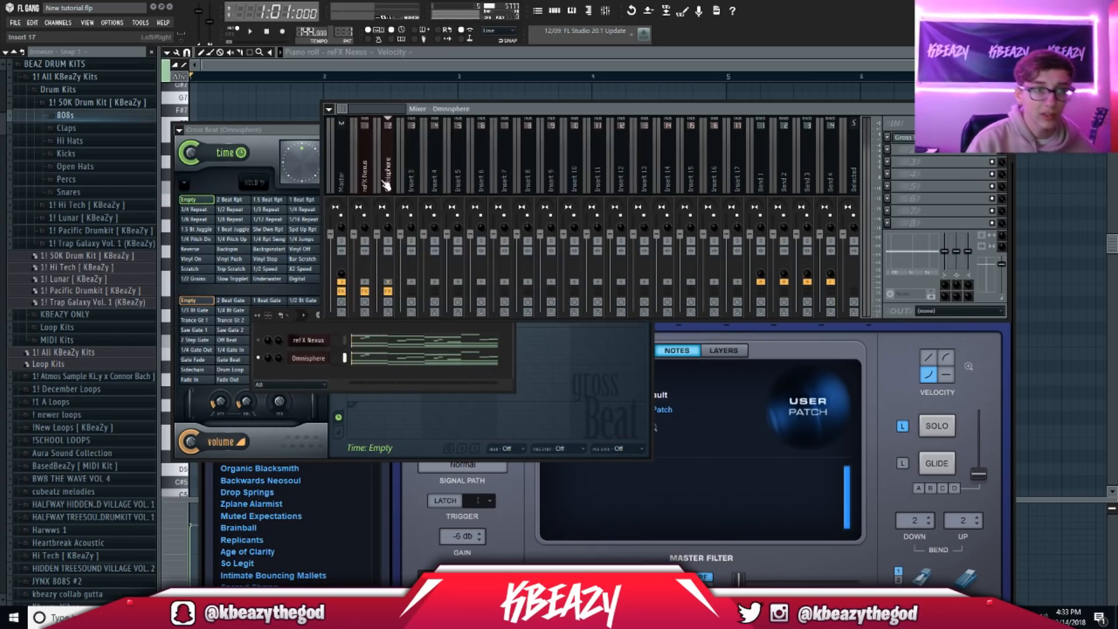
{"action": "left_click", "coordinate": [244, 128]}
{"action": "left_click", "coordinate": [268, 272]}
{"action": "left_click", "coordinate": [485, 108]}
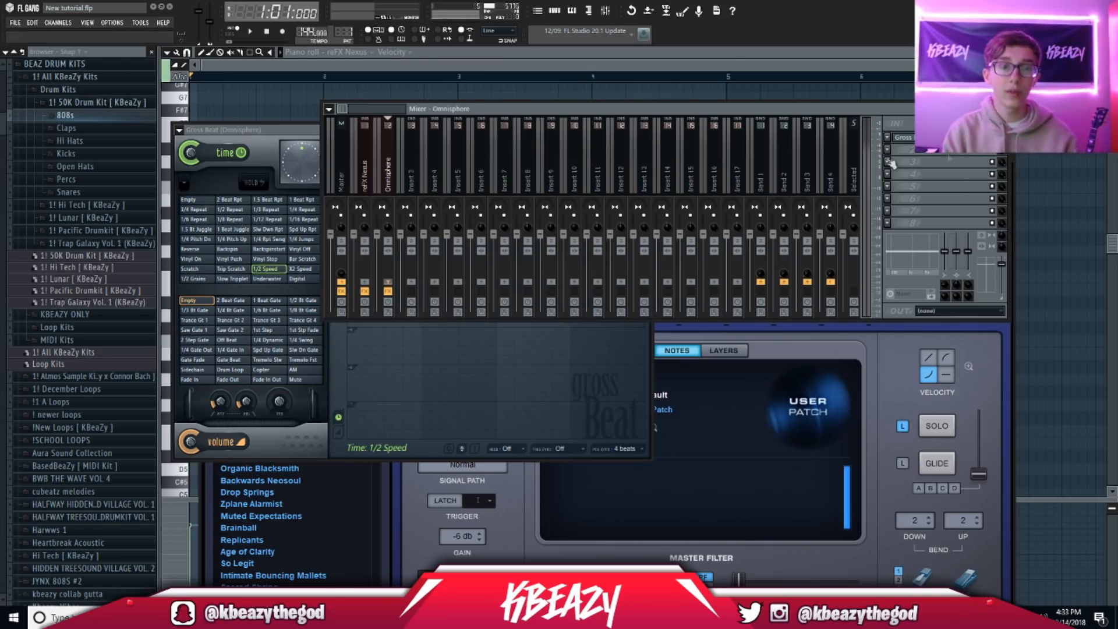
{"action": "left_click", "coordinate": [556, 13]}
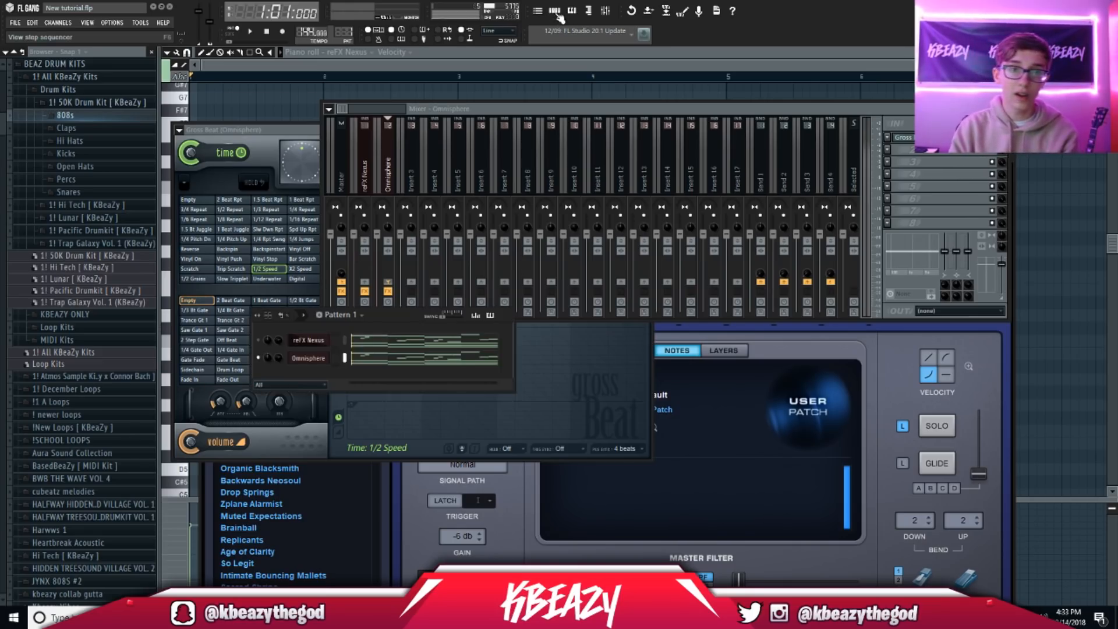
{"action": "right_click", "coordinate": [262, 361]}
{"action": "left_click", "coordinate": [386, 313]}
{"action": "left_click", "coordinate": [316, 359]}
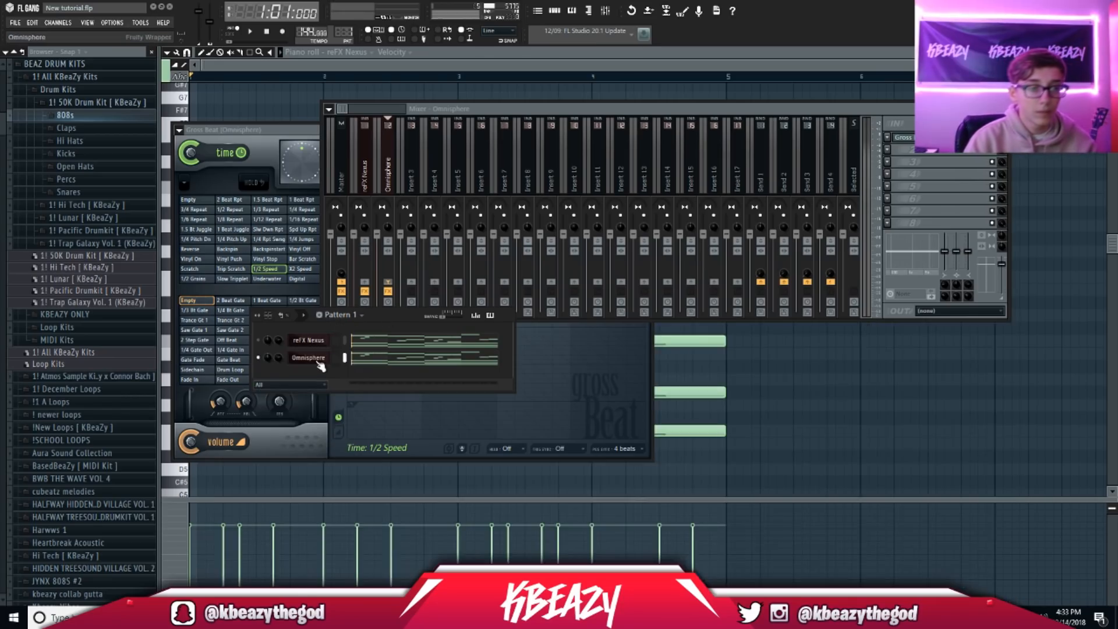
Step: Audition Omnisphere Pads + Strings patches like JU06 - Reverse Dry Pad and Voxpad Dark Wheel Oos
{"action": "left_click", "coordinate": [316, 360]}
{"action": "scroll", "coordinate": [257, 348], "scroll_direction": "down", "scroll_amount": 5}
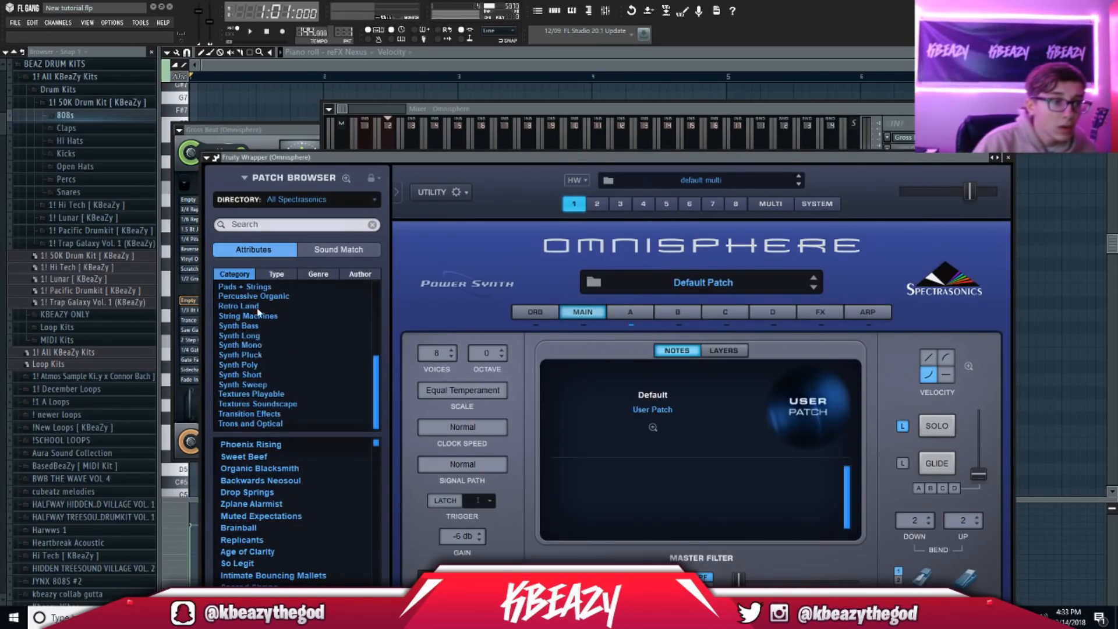
{"action": "scroll", "coordinate": [259, 316], "scroll_direction": "up", "scroll_amount": 2}
{"action": "left_click", "coordinate": [253, 327]}
{"action": "left_click_drag", "start_coordinate": [259, 157], "coordinate": [284, 91]}
{"action": "left_click", "coordinate": [286, 548]}
{"action": "left_click", "coordinate": [292, 474]}
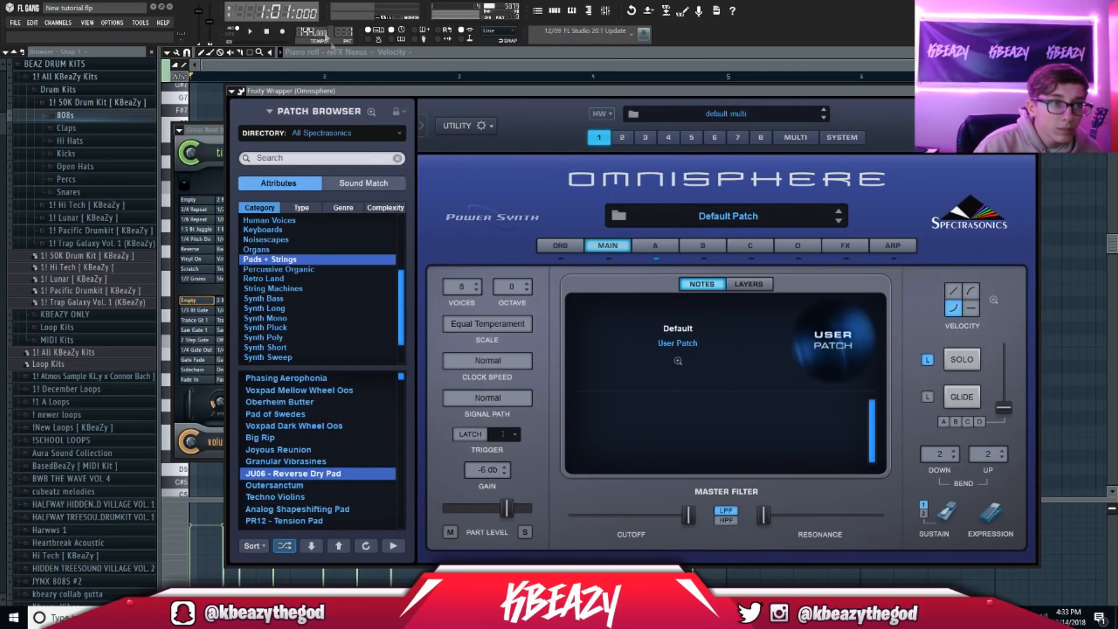
{"action": "left_click", "coordinate": [253, 32]}
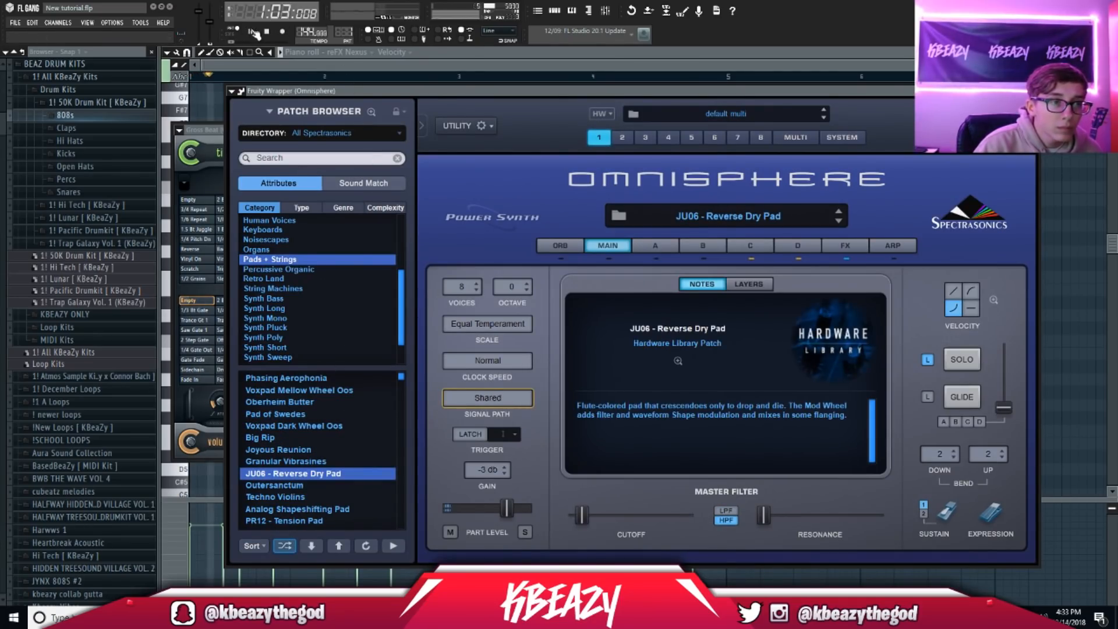
{"action": "left_click", "coordinate": [321, 426]}
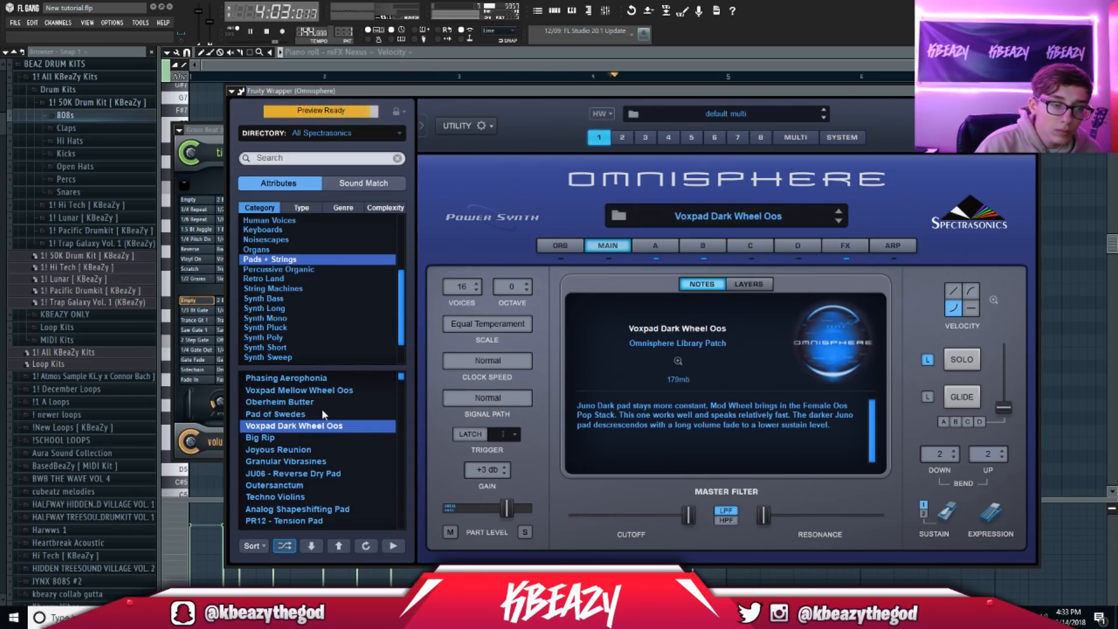
Step: Load the Pad of Swedes patch, adjust Omnisphere's volume, and open its melody in the piano roll
{"action": "left_click", "coordinate": [561, 11]}
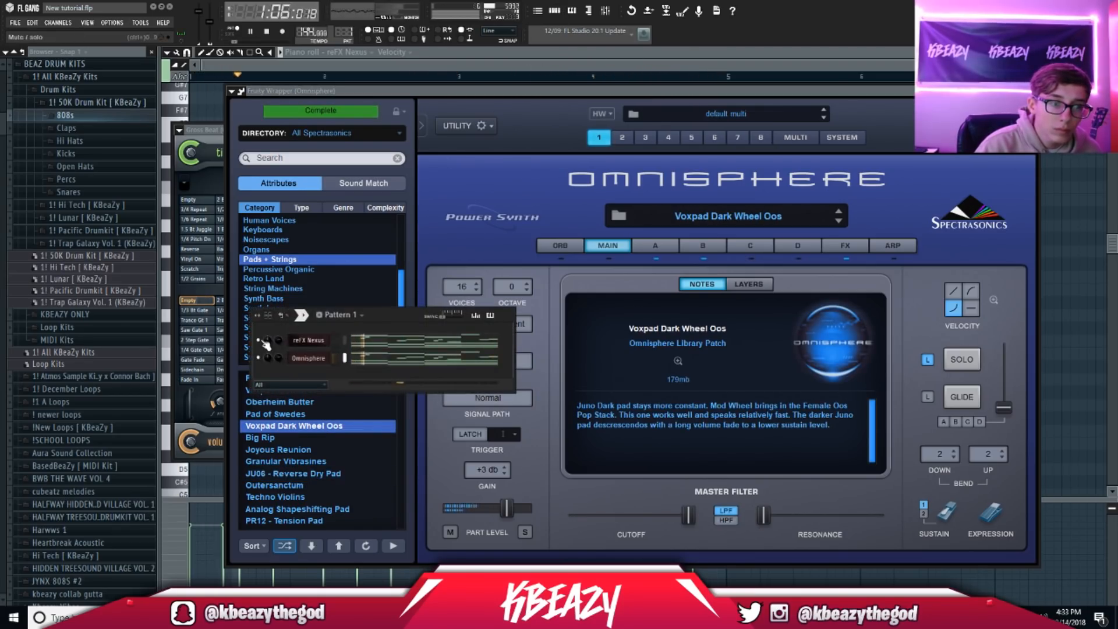
{"action": "left_click_drag", "start_coordinate": [278, 340], "coordinate": [278, 342]}
{"action": "right_click", "coordinate": [258, 357]}
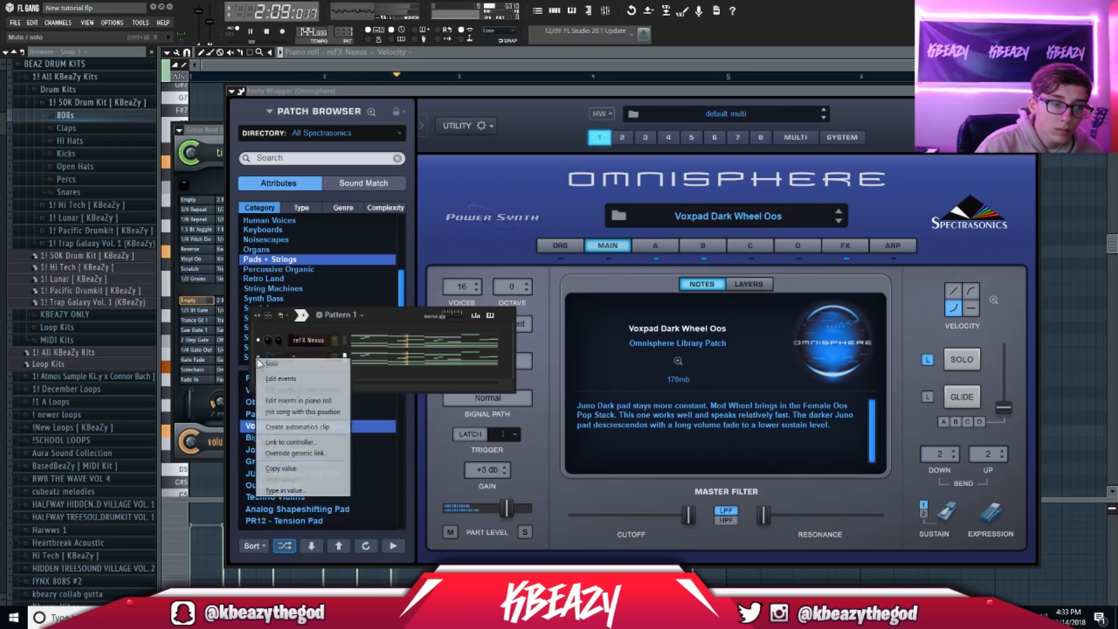
{"action": "left_click", "coordinate": [269, 364]}
{"action": "left_click", "coordinate": [279, 416]}
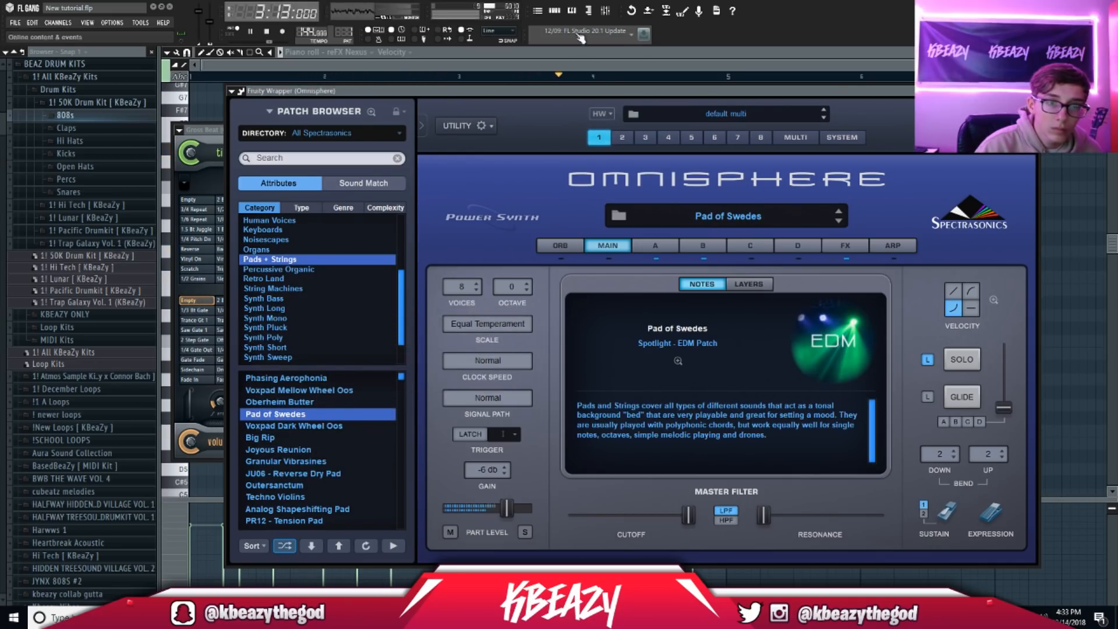
{"action": "left_click", "coordinate": [558, 11]}
{"action": "left_click", "coordinate": [367, 360]}
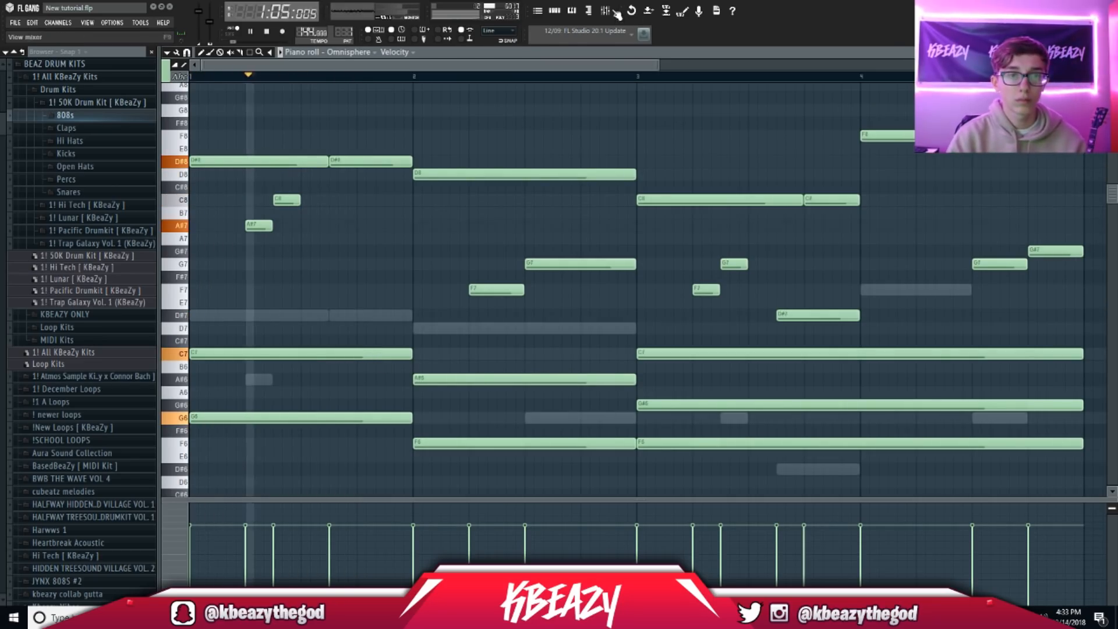
Step: Add Fruity Parametric EQ 2 with the 20Hz + 18kHz cut preset after Omnisphere's Gross Beat
{"action": "key", "text": "F9"}
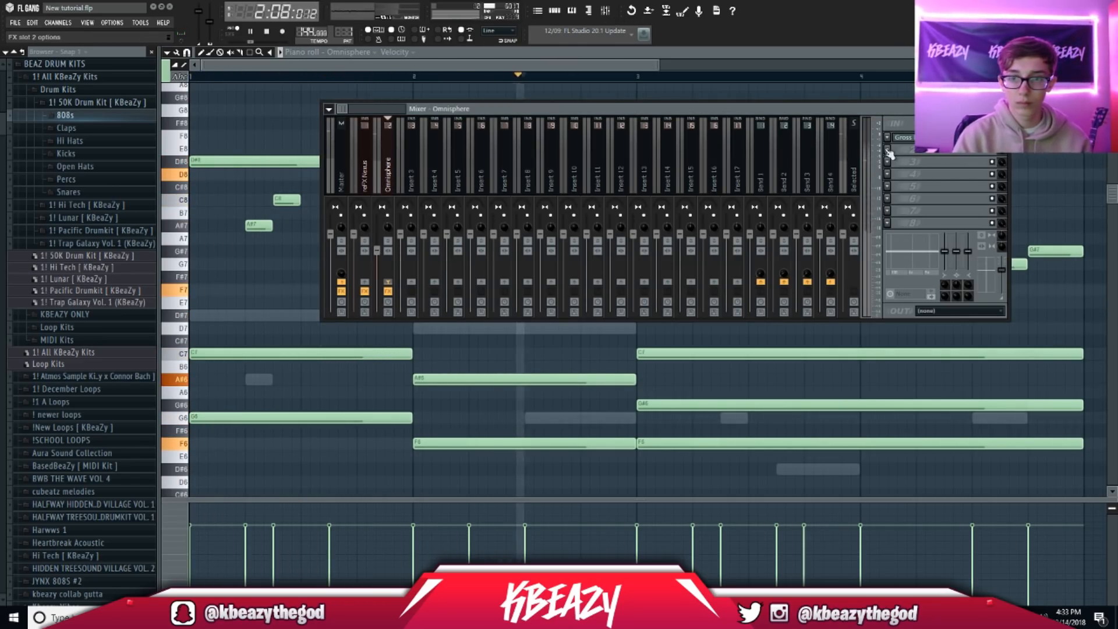
{"action": "left_click", "coordinate": [887, 150]}
{"action": "left_click", "coordinate": [971, 436]}
{"action": "left_click", "coordinate": [207, 157]}
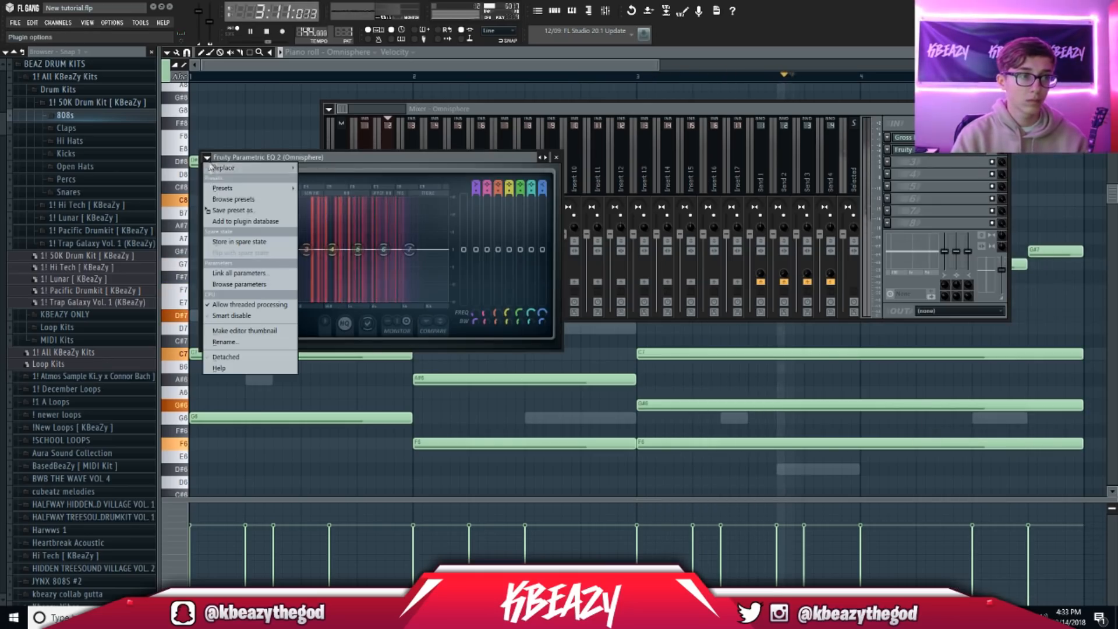
{"action": "mouse_move", "coordinate": [224, 188]}
{"action": "left_click", "coordinate": [338, 275]}
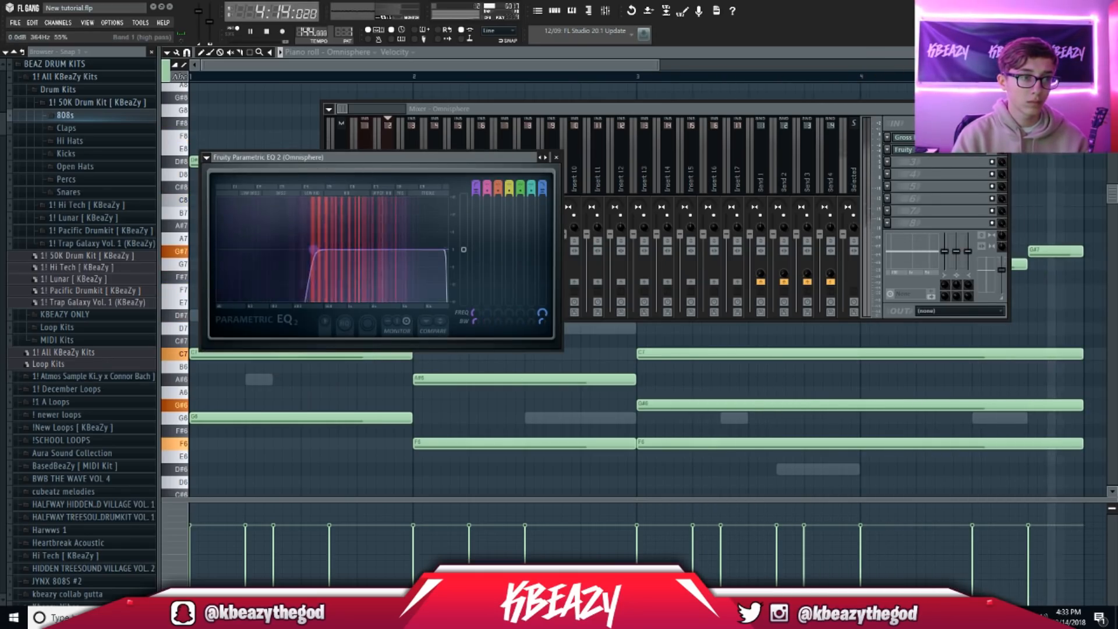
{"action": "left_click", "coordinate": [461, 54]}
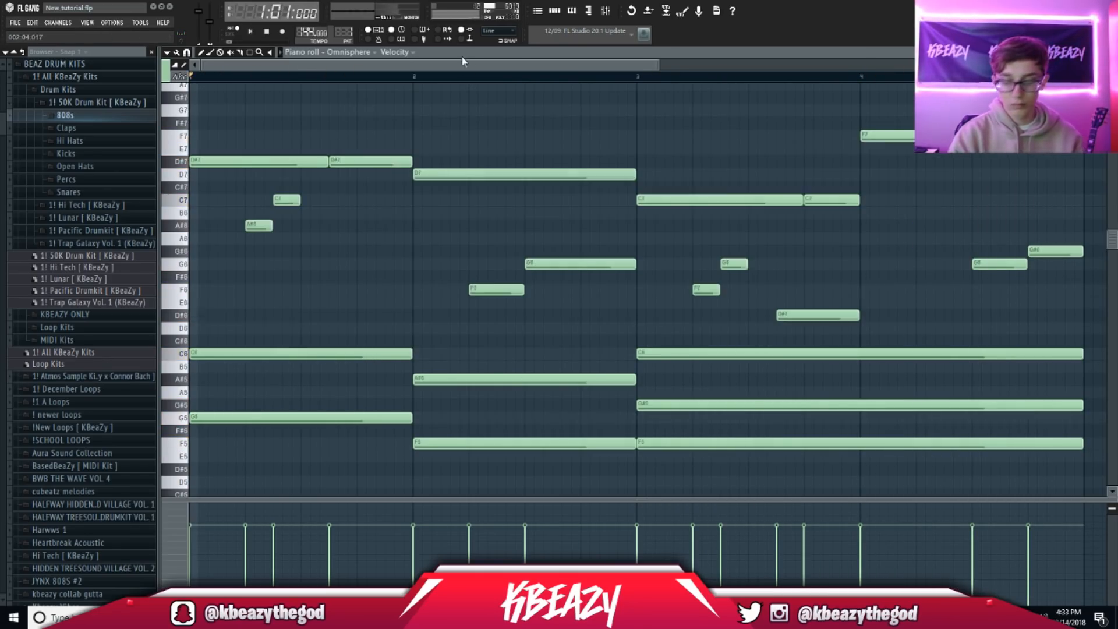
Step: Mute Nexus, tweak Omnisphere's volume and add the 808 [waffle] sample as a new channel
{"action": "left_click", "coordinate": [258, 340]}
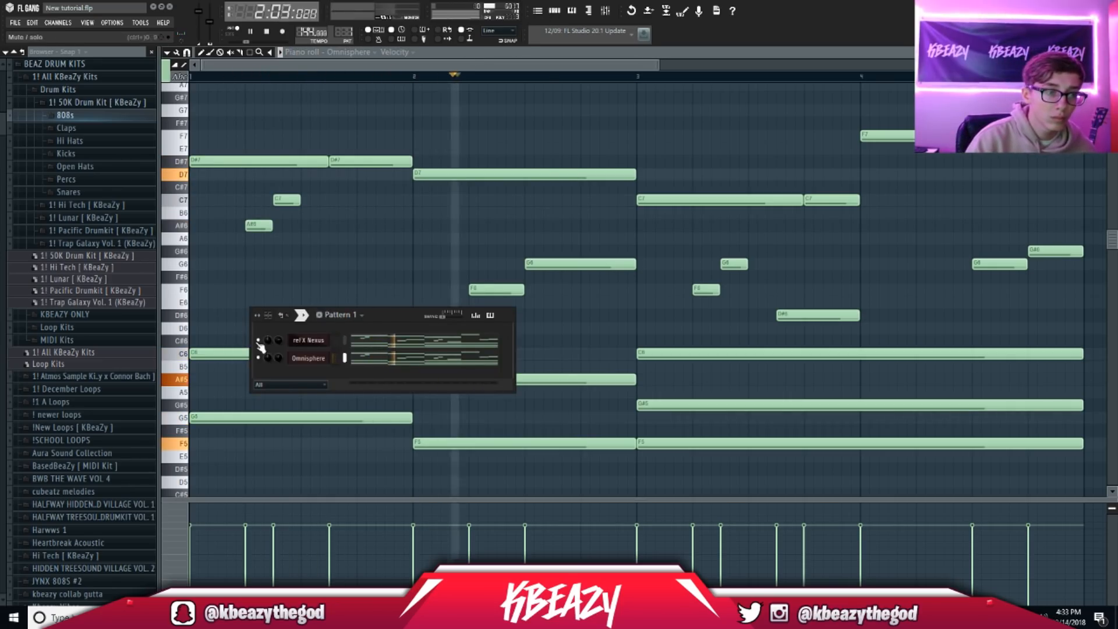
{"action": "left_click_drag", "start_coordinate": [279, 358], "coordinate": [279, 367]}
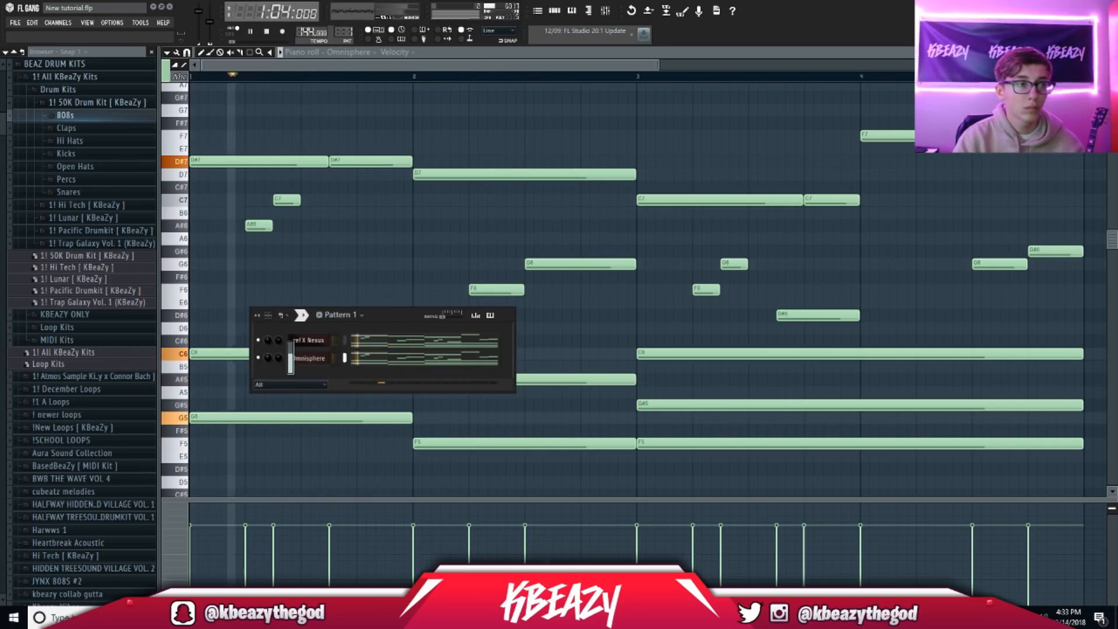
{"action": "left_click", "coordinate": [64, 114]}
{"action": "left_click", "coordinate": [92, 174]}
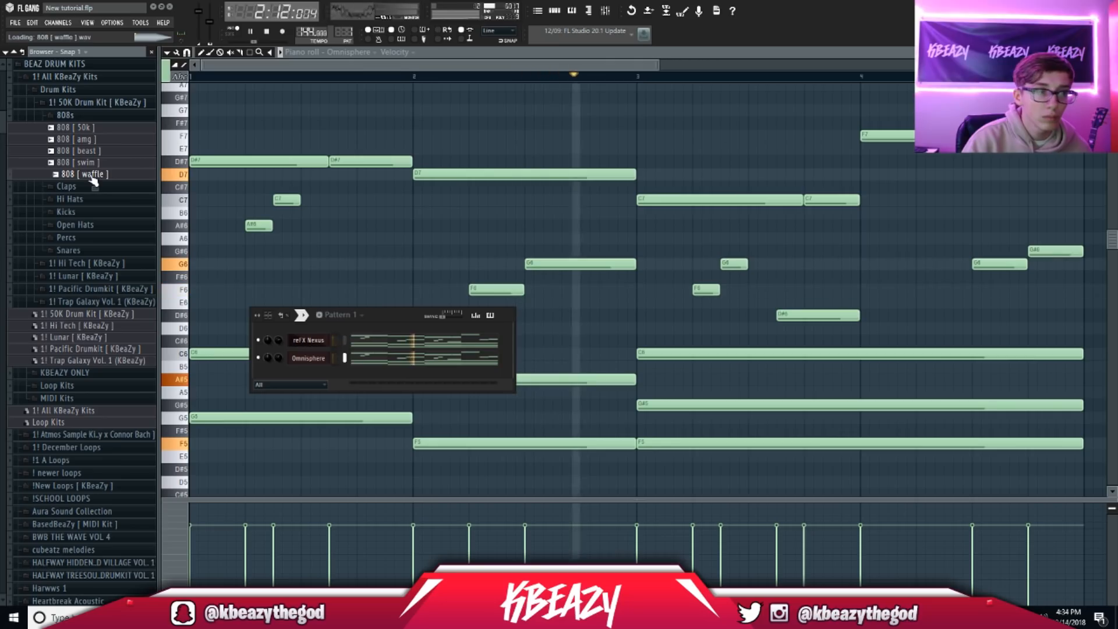
{"action": "left_click_drag", "start_coordinate": [91, 179], "coordinate": [298, 373]}
{"action": "key", "text": "space"}
Step: Transpose the Omnisphere melody up two semitones
{"action": "right_click", "coordinate": [492, 92]}
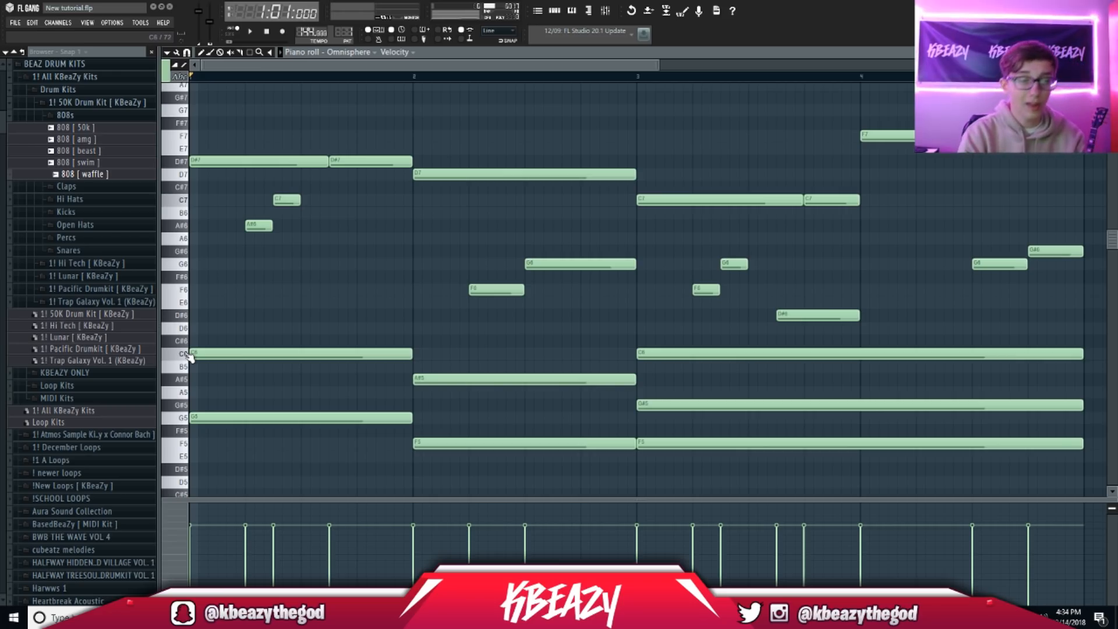
{"action": "key", "text": "ctrl+Up"}
{"action": "key", "text": "ctrl+Up"}
{"action": "left_click", "coordinate": [358, 56]}
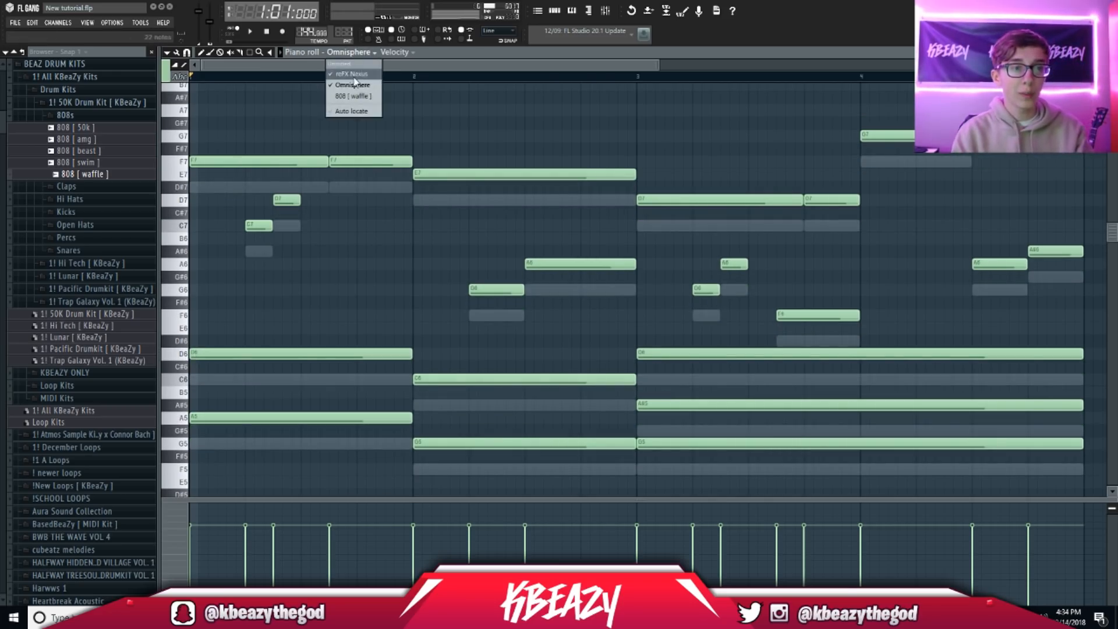
Step: Raise the reFX Nexus melody two semitones with Ctrl+Up
{"action": "left_click", "coordinate": [356, 74]}
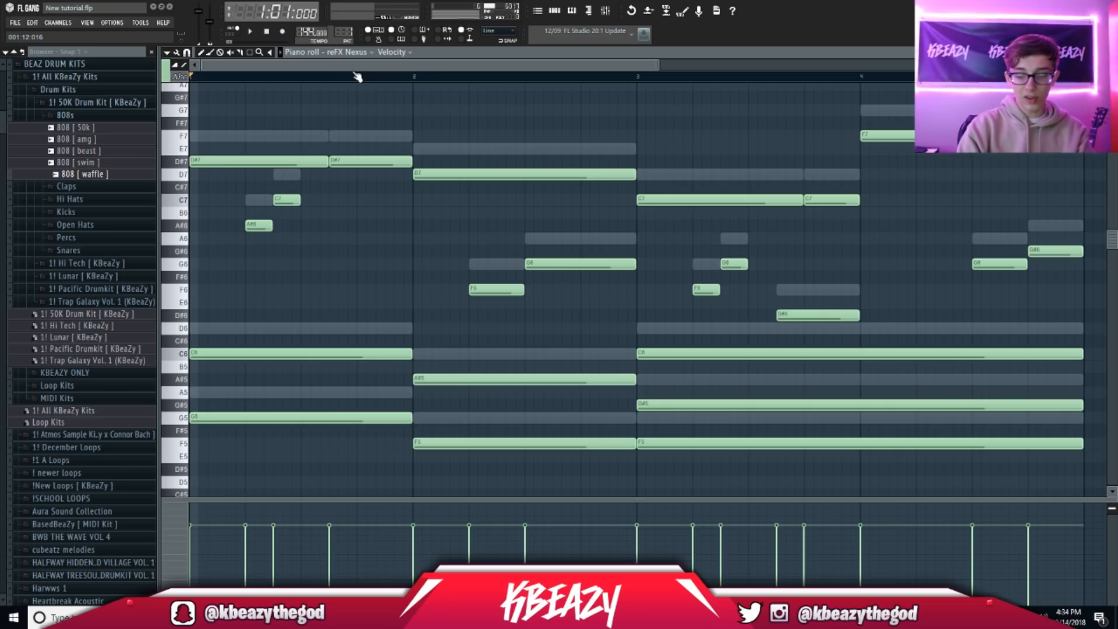
{"action": "key", "text": "ctrl+Up"}
{"action": "key", "text": "ctrl+Up"}
{"action": "left_click", "coordinate": [372, 53]}
{"action": "left_click", "coordinate": [365, 93]}
{"action": "scroll", "coordinate": [277, 174], "scroll_direction": "down", "scroll_amount": 4}
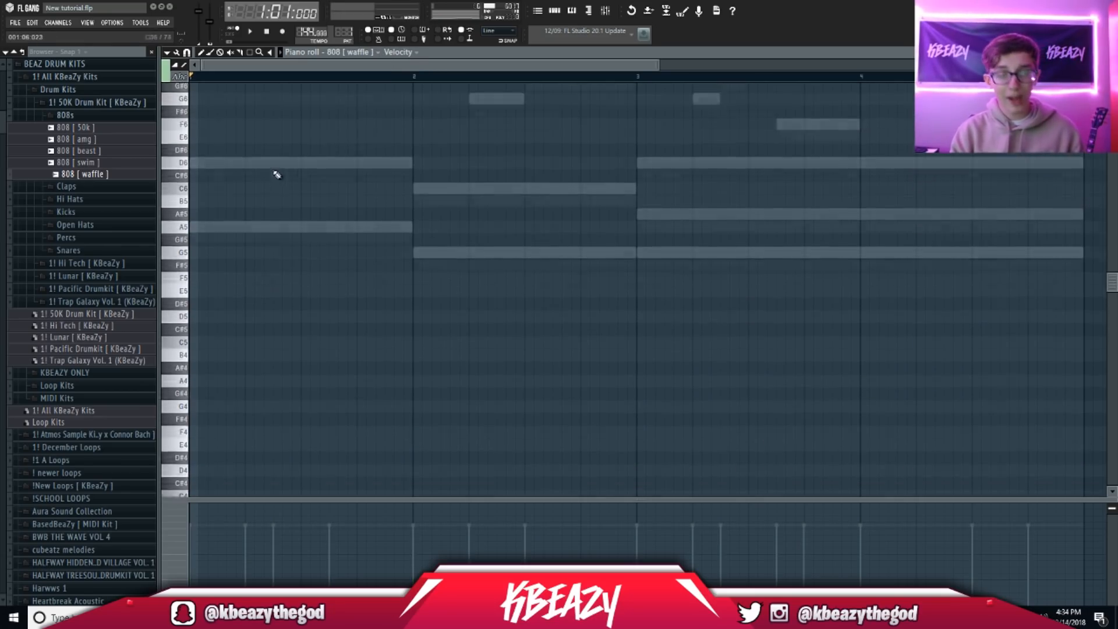
{"action": "scroll", "coordinate": [277, 175], "scroll_direction": "up", "scroll_amount": 4}
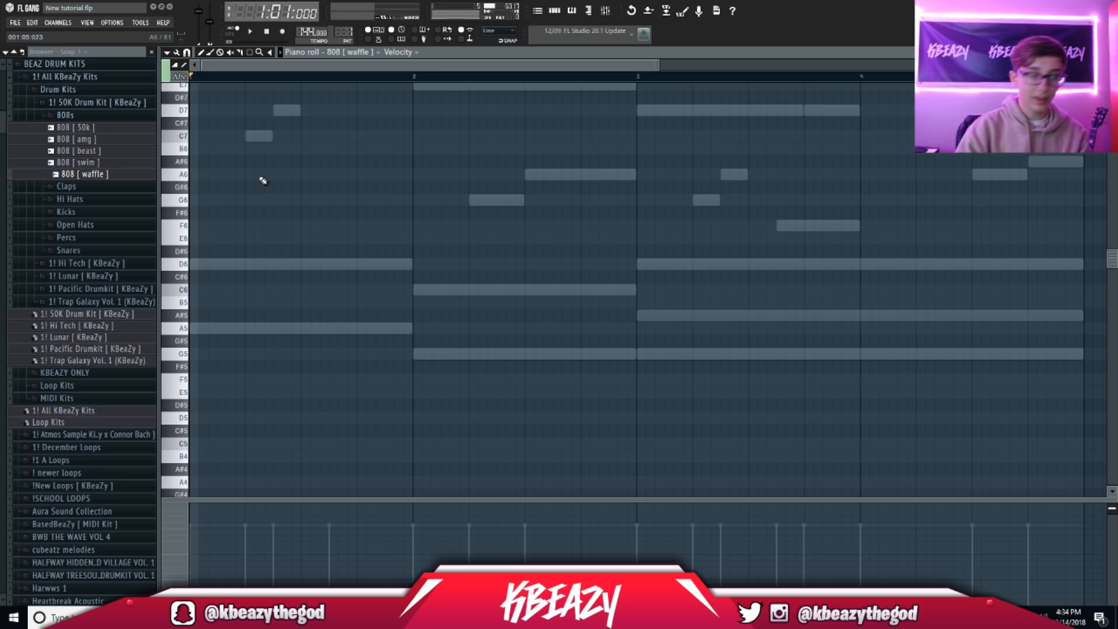
Step: Draw the 808 [waffle] bass line: three short D6 notes from bar 1, then a C6 note
{"action": "key", "text": "space"}
{"action": "left_click", "coordinate": [212, 263]}
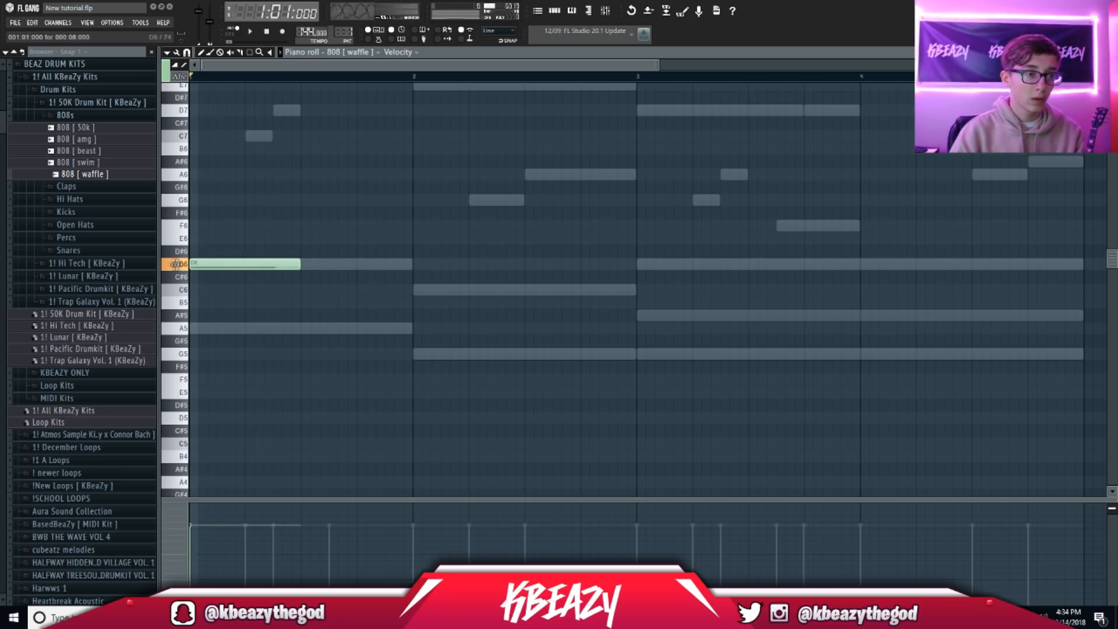
{"action": "left_click_drag", "start_coordinate": [298, 275], "coordinate": [218, 275]}
{"action": "key", "text": "space"}
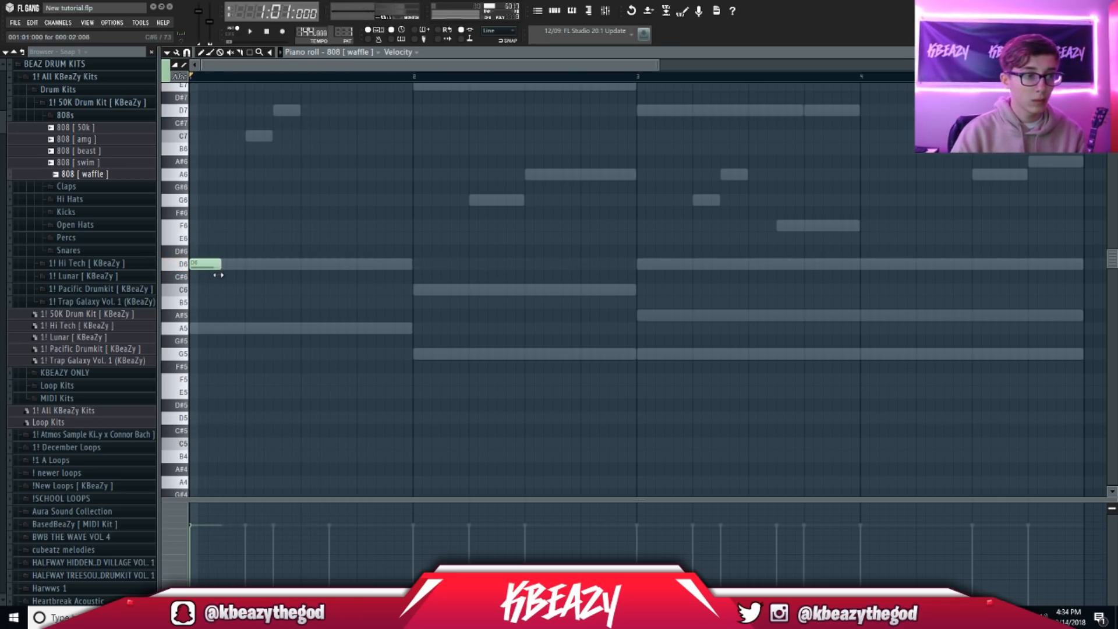
{"action": "scroll", "coordinate": [217, 274], "scroll_direction": "up", "scroll_amount": 3}
{"action": "left_click", "coordinate": [371, 341]}
{"action": "key", "text": "space"}
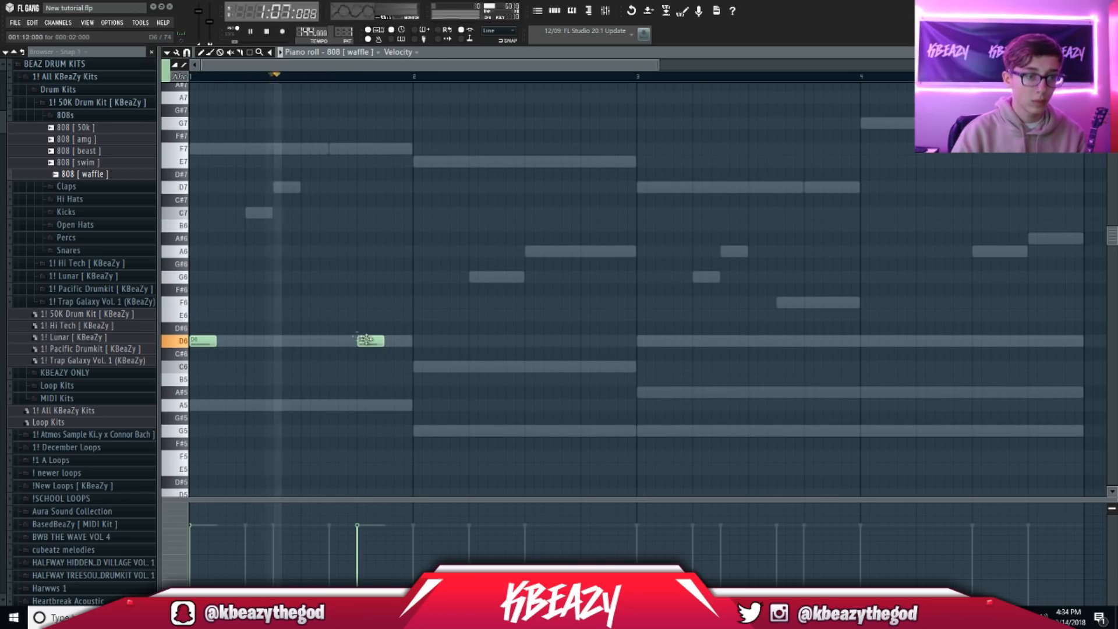
{"action": "left_click_drag", "start_coordinate": [371, 340], "coordinate": [343, 342]}
{"action": "left_click", "coordinate": [393, 342]}
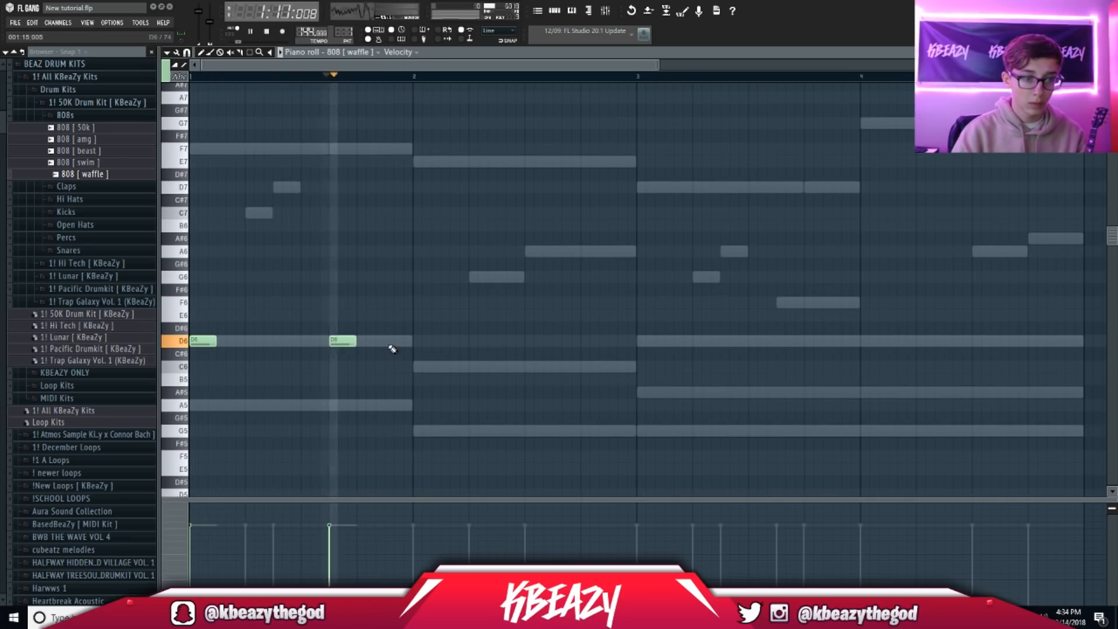
{"action": "left_click", "coordinate": [467, 367]}
{"action": "key", "text": "space"}
{"action": "key", "text": "F6"}
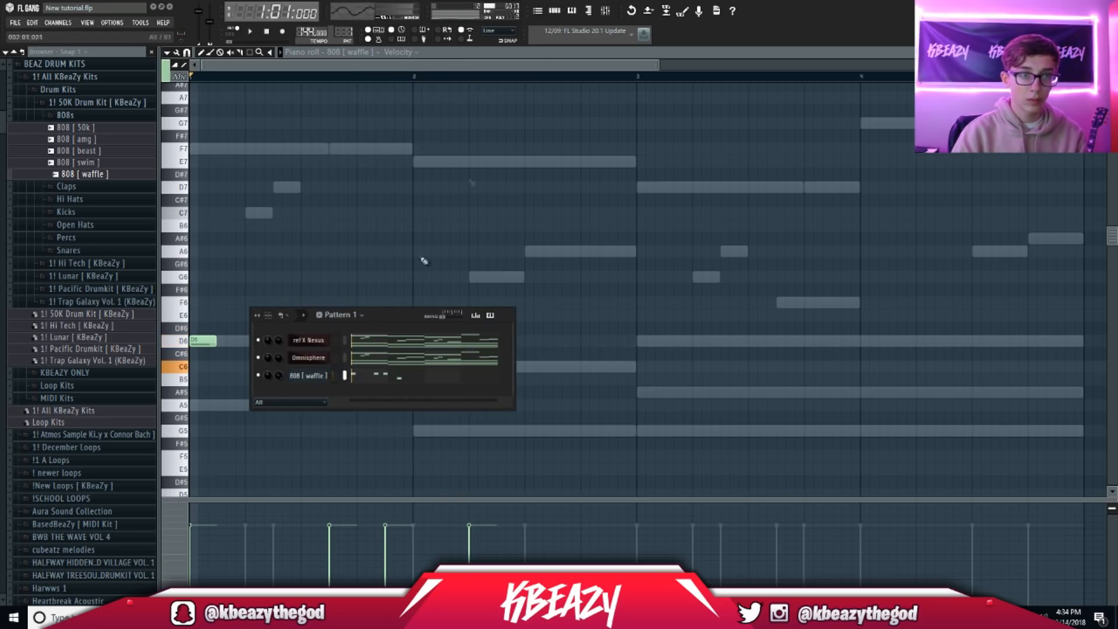
Step: Open the 808 [waffle] channel settings on the MISC page with its cut and polyphony options
{"action": "left_click", "coordinate": [308, 376]}
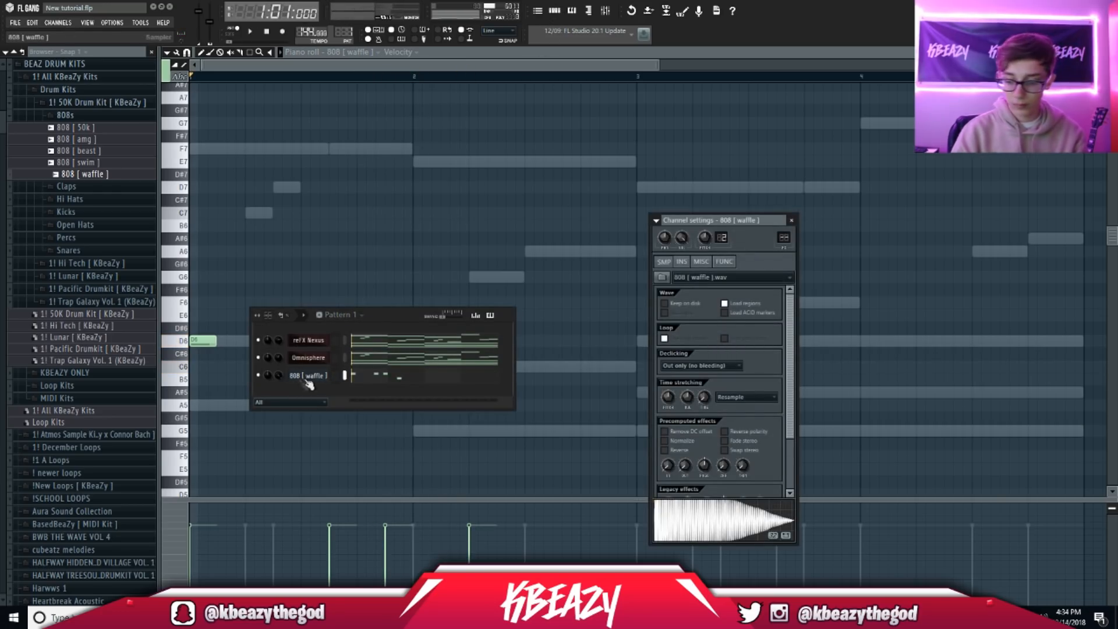
{"action": "left_click", "coordinate": [701, 263]}
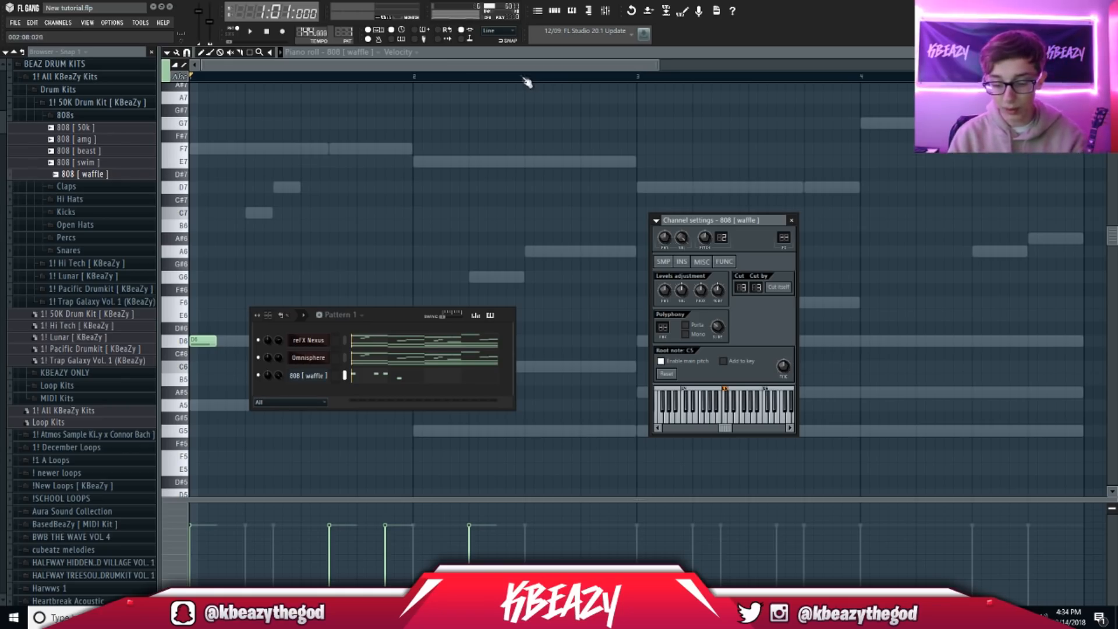
Step: Add two more C6 notes to the 808 line and audition it
{"action": "left_click", "coordinate": [504, 56]}
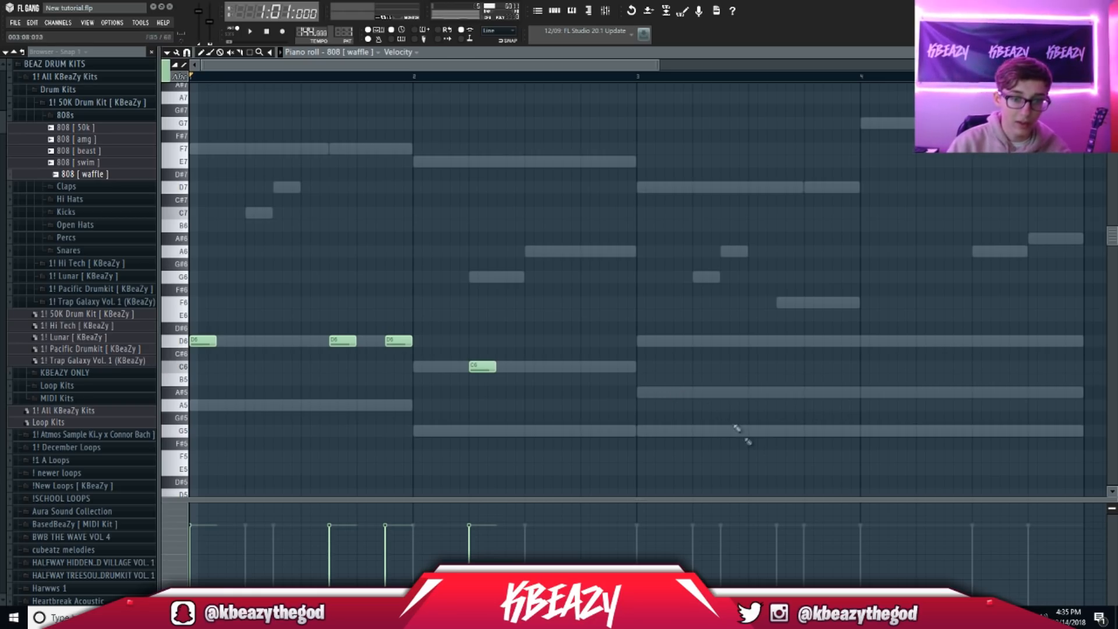
{"action": "key", "text": "space"}
{"action": "scroll", "coordinate": [735, 252], "scroll_direction": "down", "scroll_amount": 2, "text": "ctrl"}
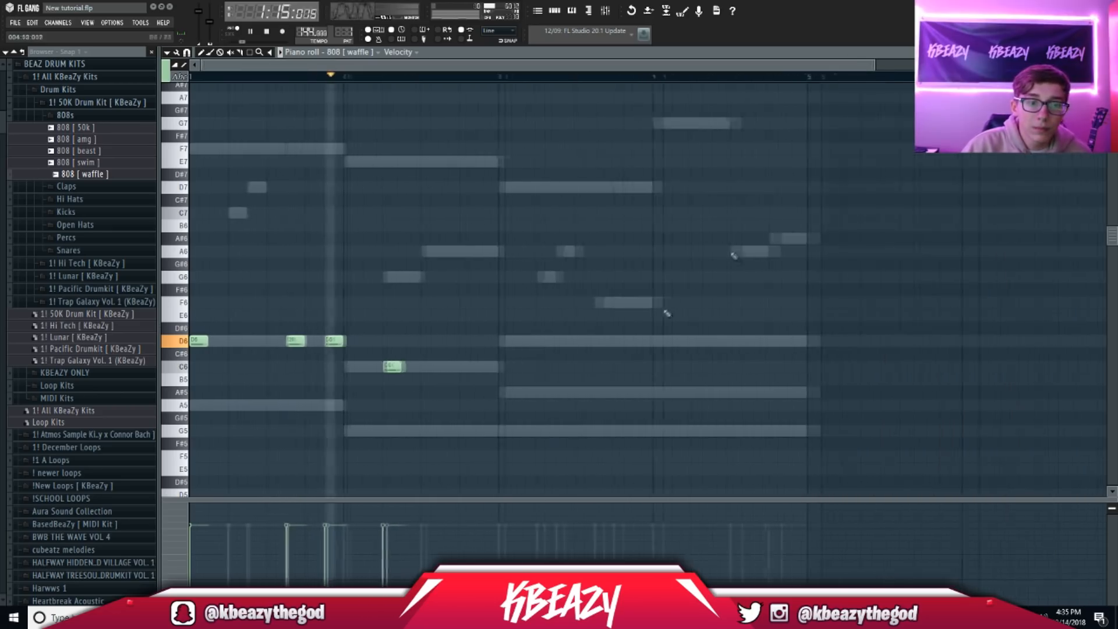
{"action": "key", "text": "space"}
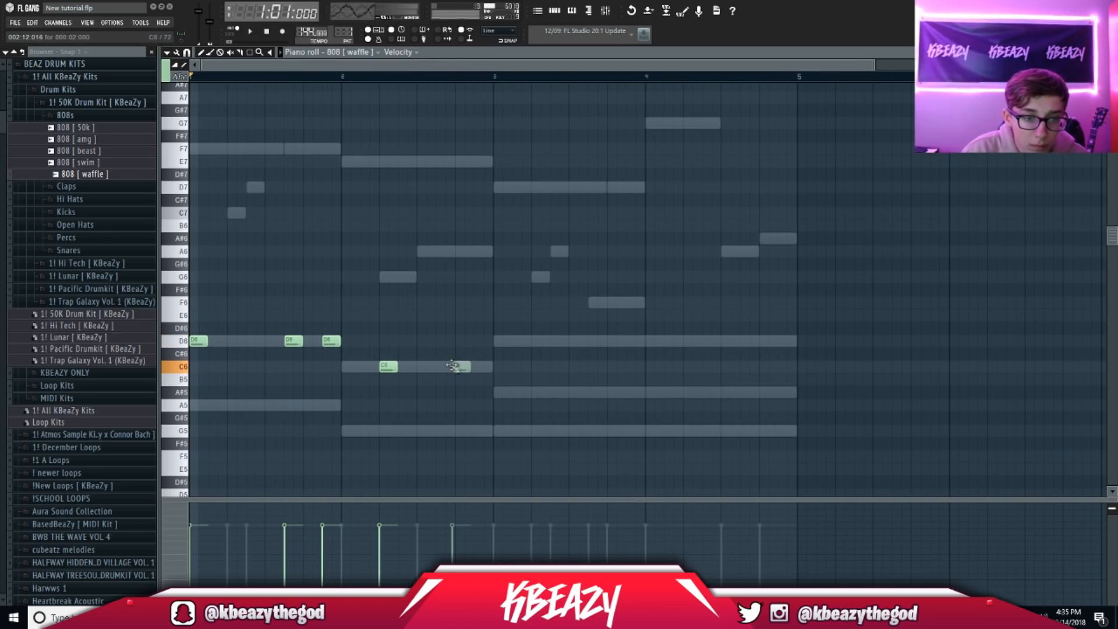
{"action": "left_click", "coordinate": [465, 367]}
{"action": "left_click", "coordinate": [473, 364]}
{"action": "key", "text": "space"}
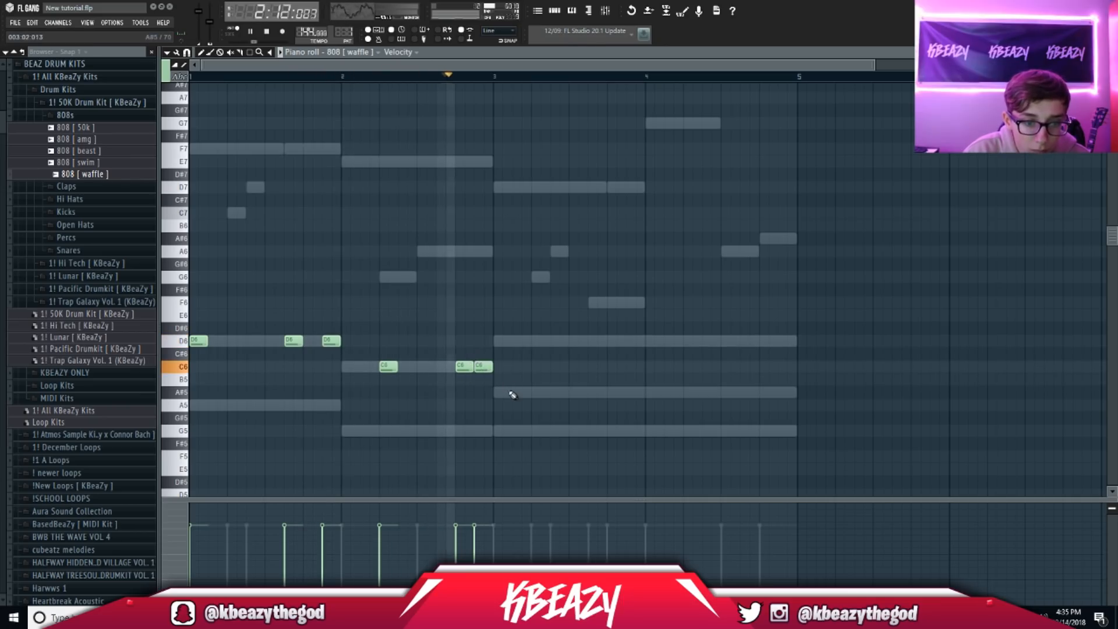
{"action": "key", "text": "space"}
Step: Try out A#5 notes, remove them, and place three G5 notes instead
{"action": "mouse_move", "coordinate": [505, 391]}
{"action": "left_mouse_down"}
{"action": "mouse_move", "coordinate": [511, 435]}
{"action": "mouse_move", "coordinate": [494, 393]}
{"action": "left_mouse_up"}
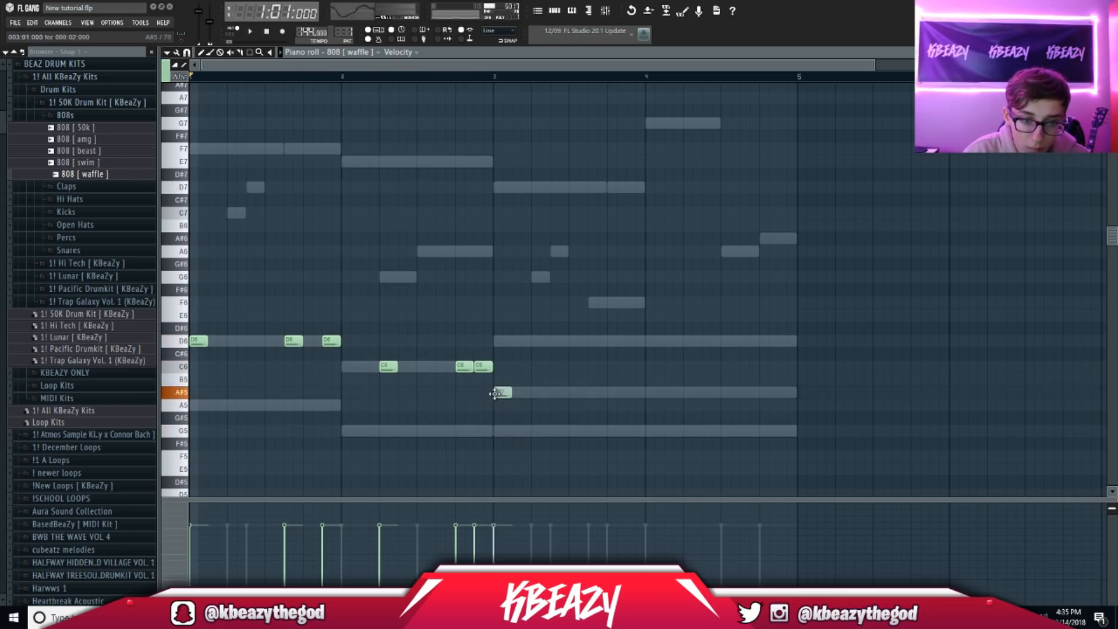
{"action": "key", "text": "space"}
{"action": "left_click", "coordinate": [558, 392]}
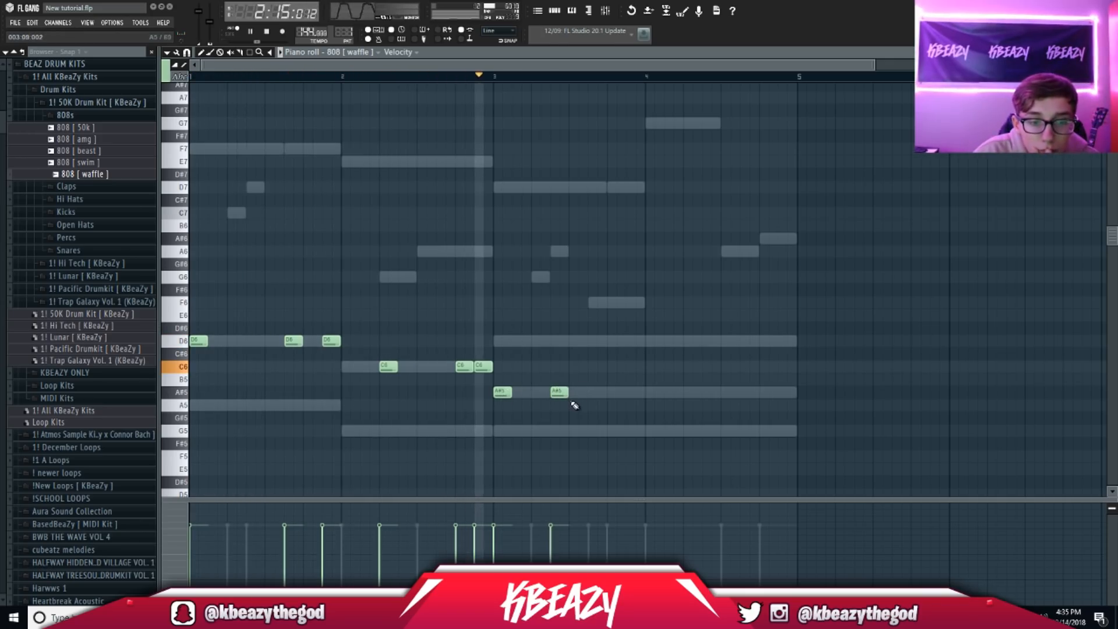
{"action": "right_click", "coordinate": [560, 392]}
{"action": "right_click", "coordinate": [502, 392]}
{"action": "key", "text": "space"}
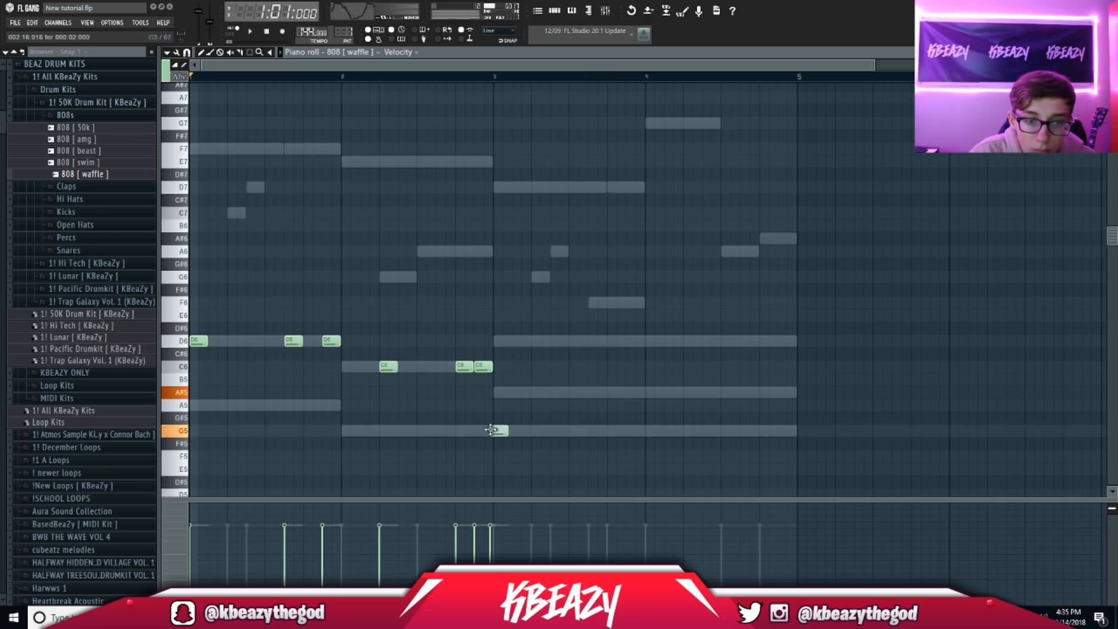
{"action": "key", "text": "space"}
{"action": "left_click", "coordinate": [505, 431]}
{"action": "left_click", "coordinate": [559, 431]}
{"action": "left_click", "coordinate": [616, 431]}
{"action": "key", "text": "space"}
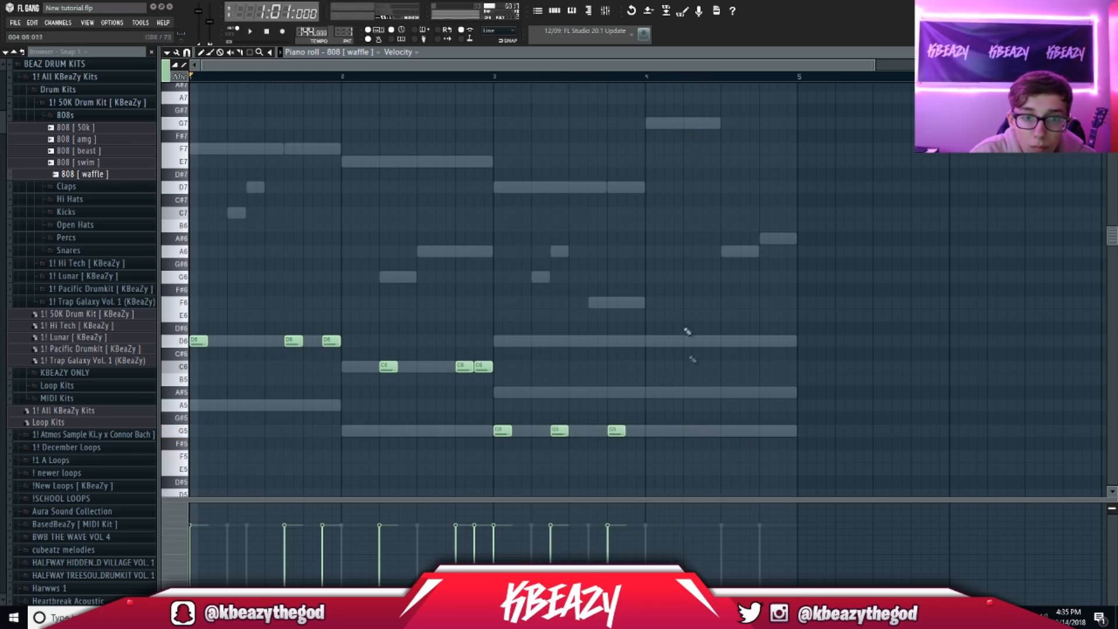
Step: Add closing G6 notes near the end of bar 4, then drop the whole 808 line one octave
{"action": "left_click", "coordinate": [694, 123]}
{"action": "right_click", "coordinate": [695, 123]}
{"action": "left_click", "coordinate": [688, 290]}
{"action": "right_click", "coordinate": [688, 290]}
{"action": "left_click", "coordinate": [689, 252]}
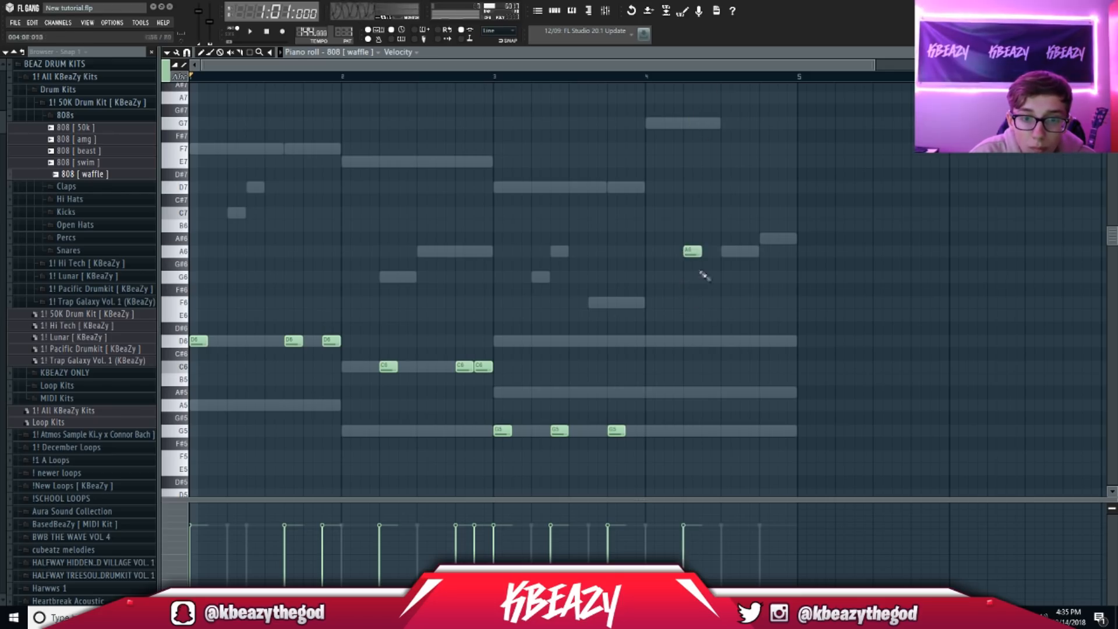
{"action": "left_click", "coordinate": [691, 277]}
{"action": "key", "text": "space"}
{"action": "left_click", "coordinate": [743, 277]}
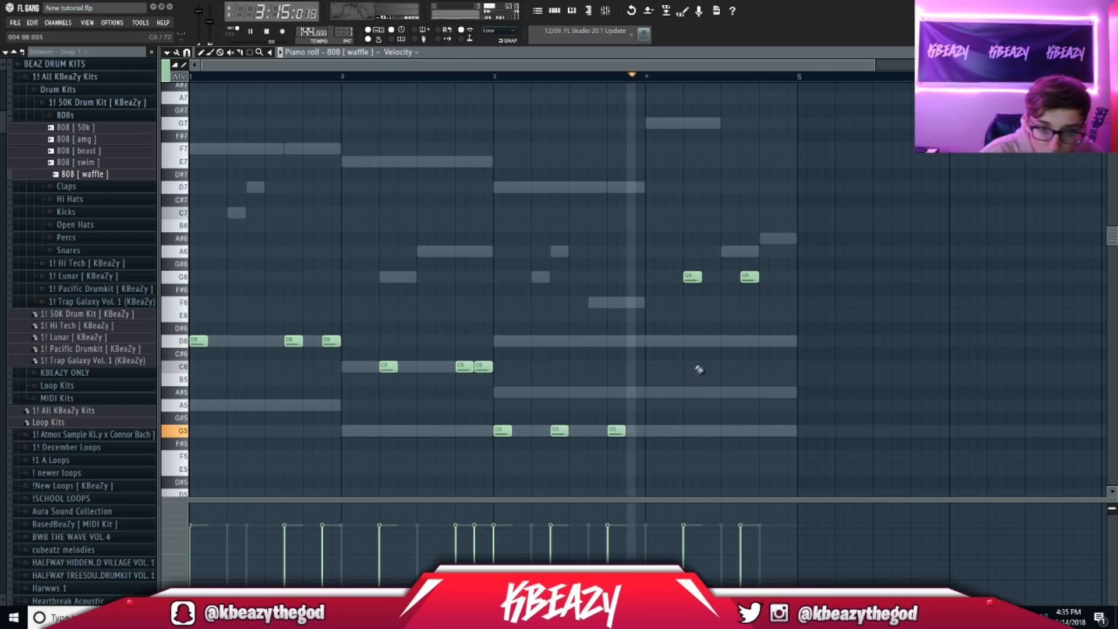
{"action": "right_click", "coordinate": [753, 278]}
{"action": "left_click", "coordinate": [764, 277]}
{"action": "left_click", "coordinate": [785, 276]}
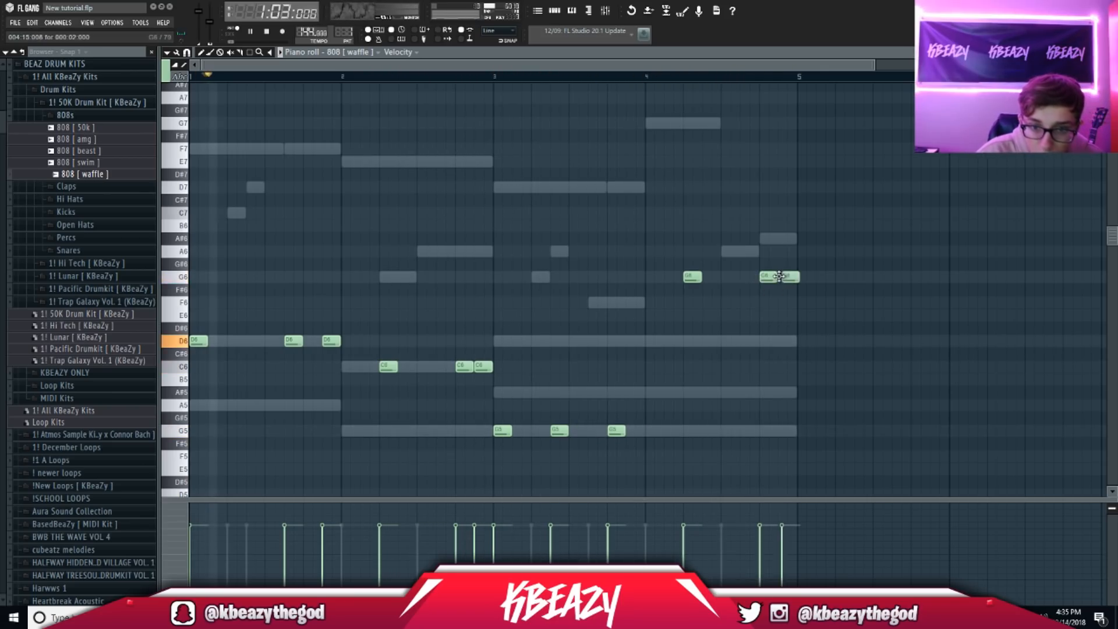
{"action": "key", "text": "space"}
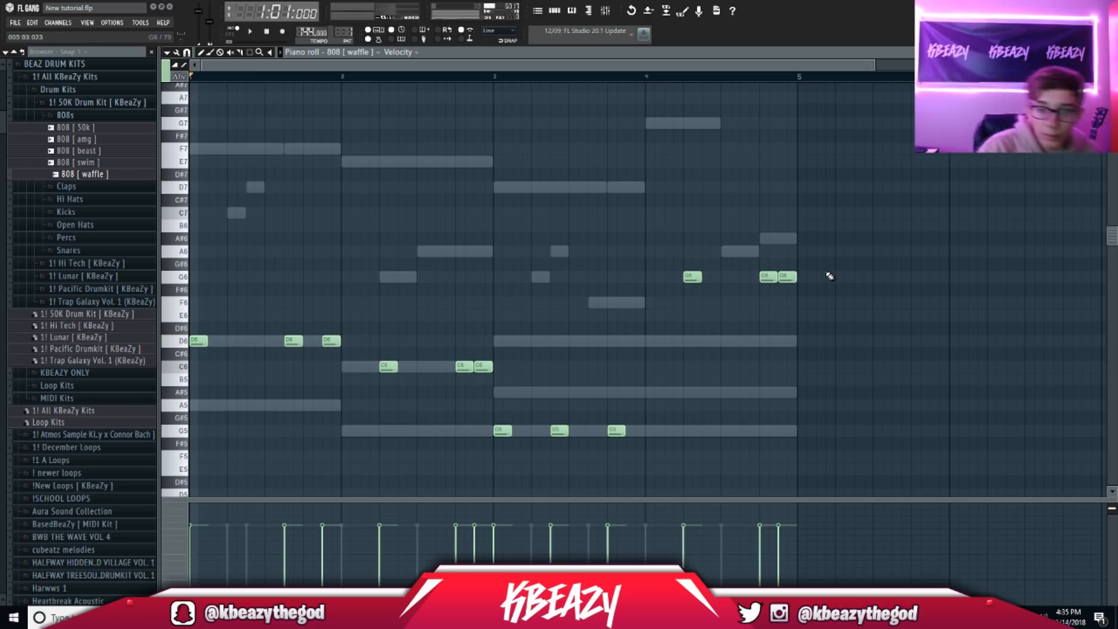
{"action": "key", "text": "ctrl+Down"}
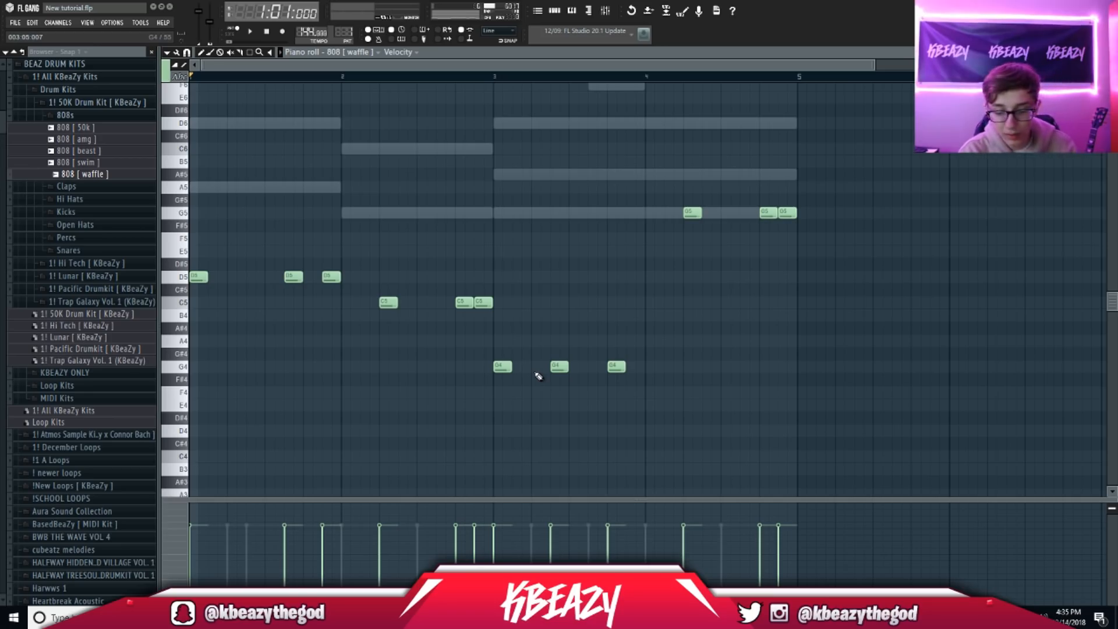
Step: Raise the 808 notes five semitones and transpose the reFX Nexus notes into the new key
{"action": "key", "text": "Up"}
{"action": "key", "text": "Up"}
{"action": "key", "text": "Up"}
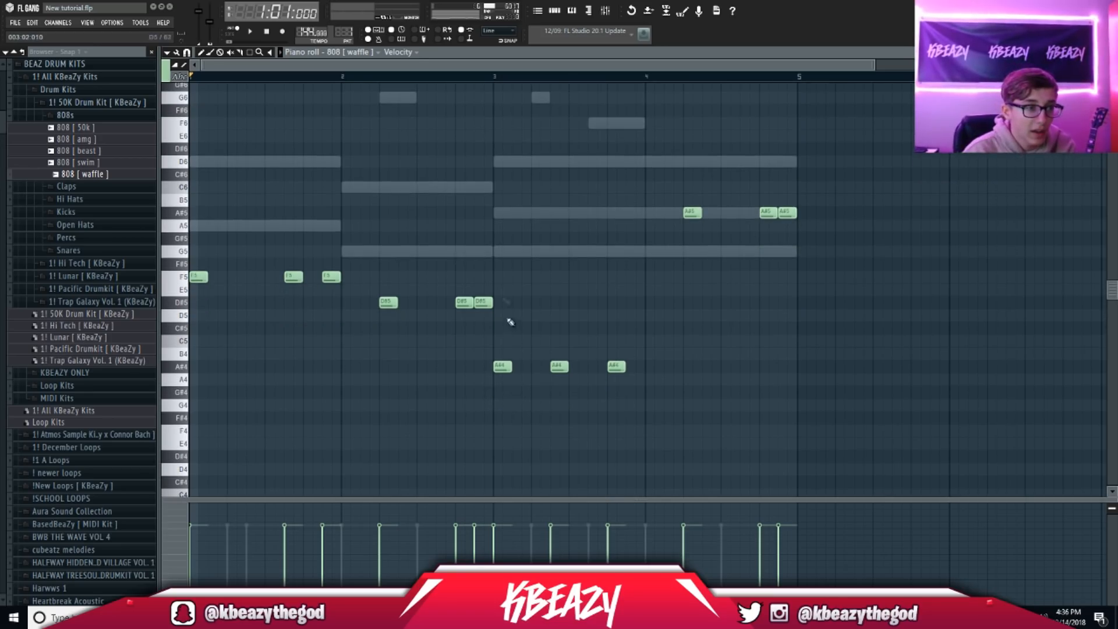
{"action": "key", "text": "Up"}
{"action": "key", "text": "Up"}
{"action": "left_click", "coordinate": [339, 51]}
{"action": "left_click", "coordinate": [352, 80]}
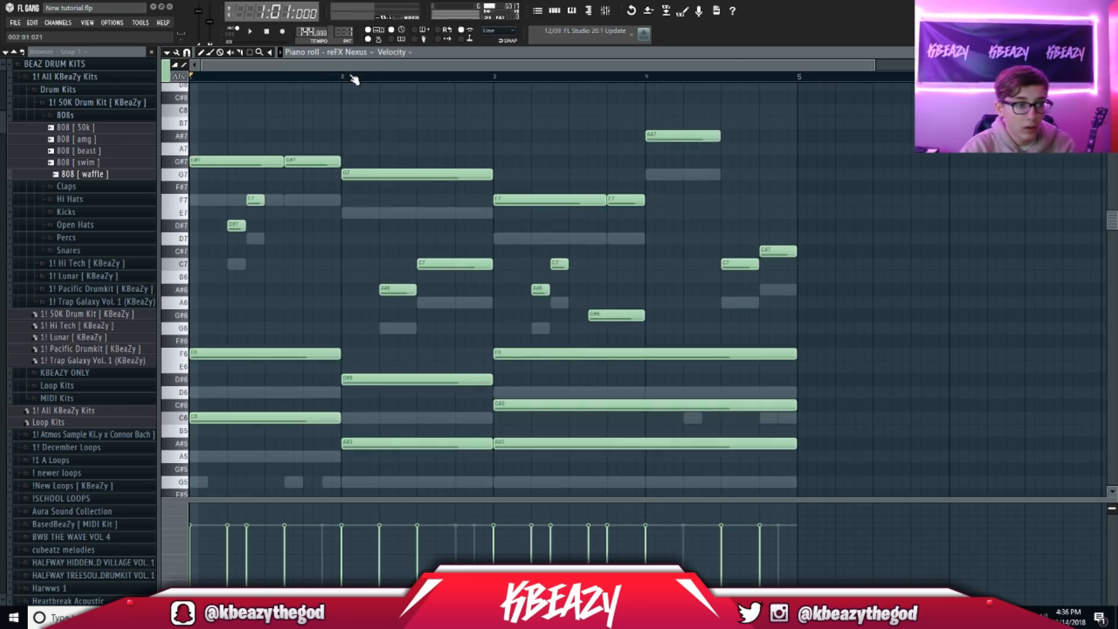
{"action": "key", "text": "Up"}
{"action": "key", "text": "Up"}
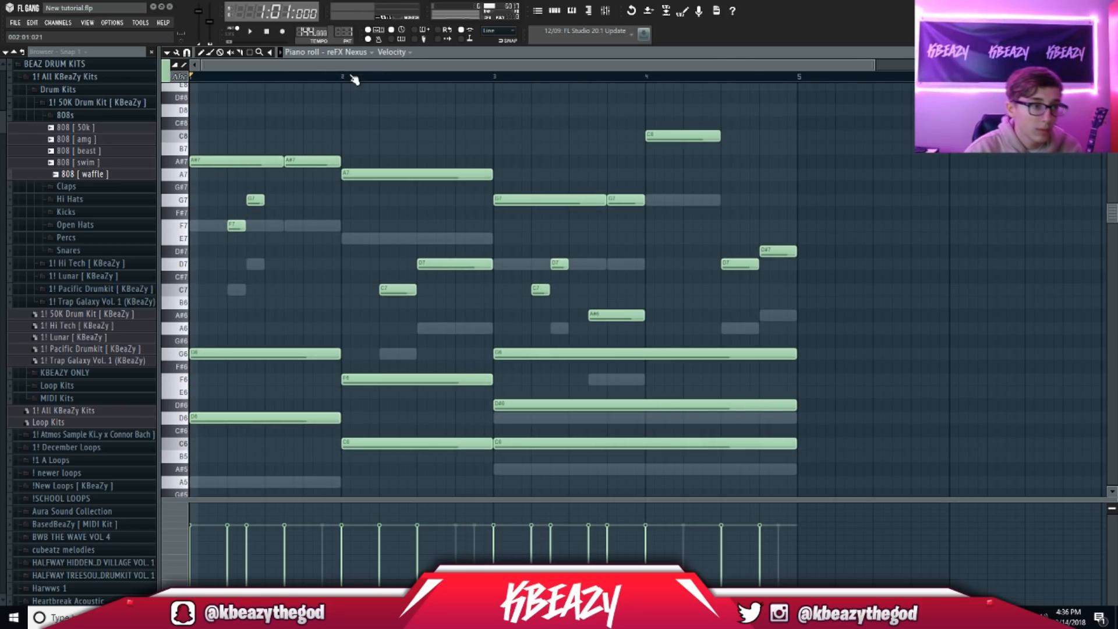
Step: Transpose the Omnisphere notes up too, return to the 808 channel, and show the Channel Rack
{"action": "left_click", "coordinate": [353, 53]}
{"action": "left_click", "coordinate": [356, 88]}
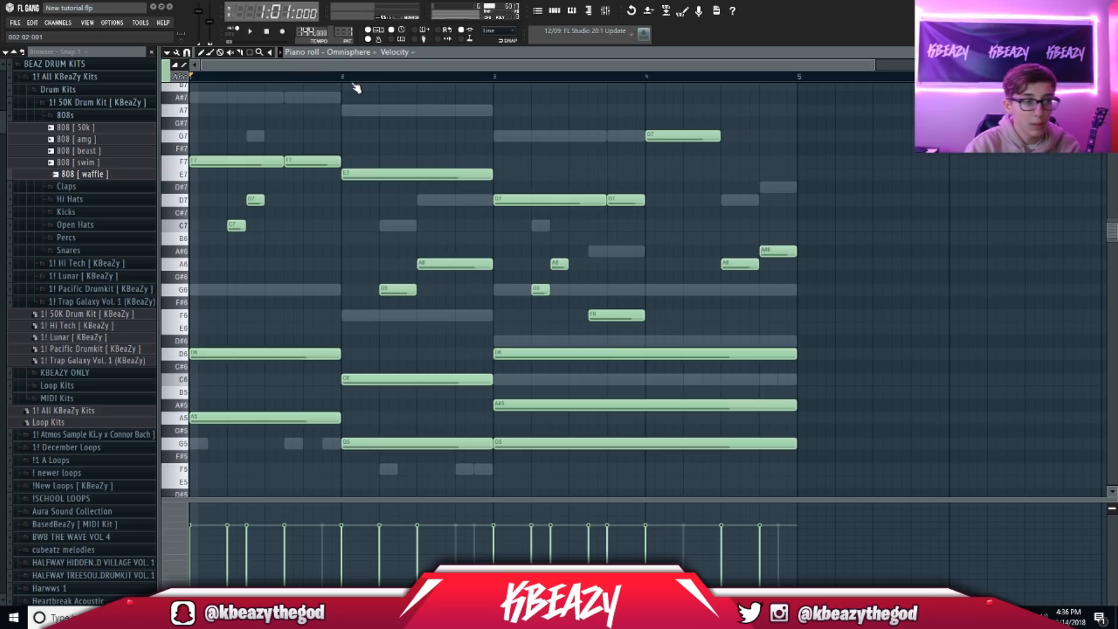
{"action": "key", "text": "Up"}
{"action": "key", "text": "Up"}
{"action": "key", "text": "Up"}
{"action": "key", "text": "Up"}
{"action": "key", "text": "Up"}
{"action": "left_click", "coordinate": [353, 52]}
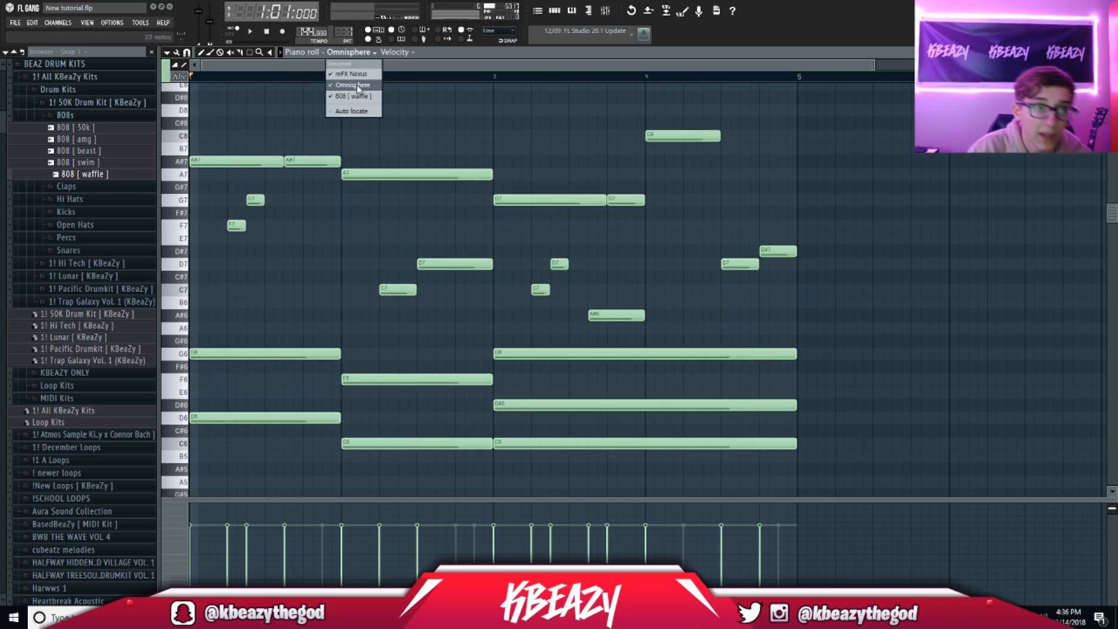
{"action": "left_click", "coordinate": [356, 97]}
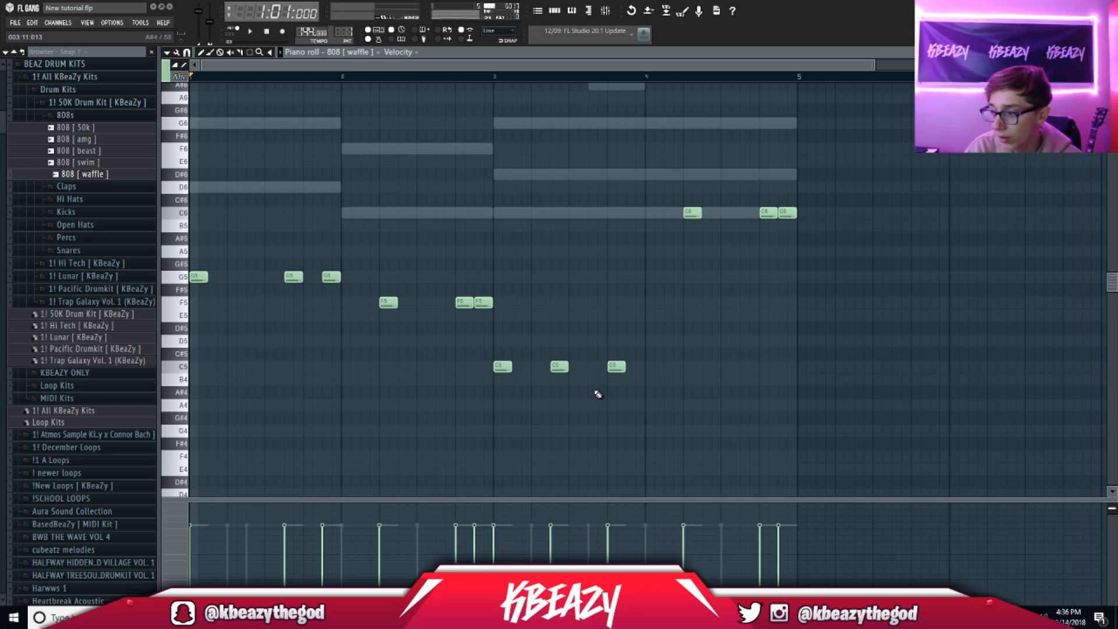
{"action": "key", "text": "space"}
{"action": "left_click", "coordinate": [554, 11]}
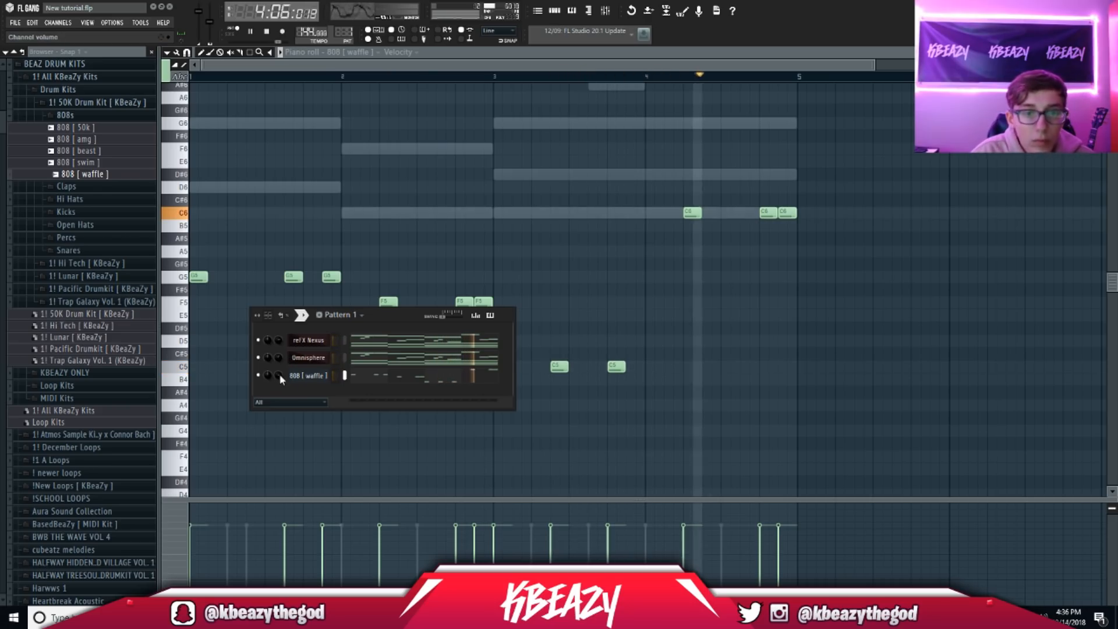
Step: Browse the drum kits' clap folders and preview the Lunar Clap [ fye ] and Clap [ rage ] samples
{"action": "left_click", "coordinate": [65, 115]}
{"action": "left_click", "coordinate": [66, 127]}
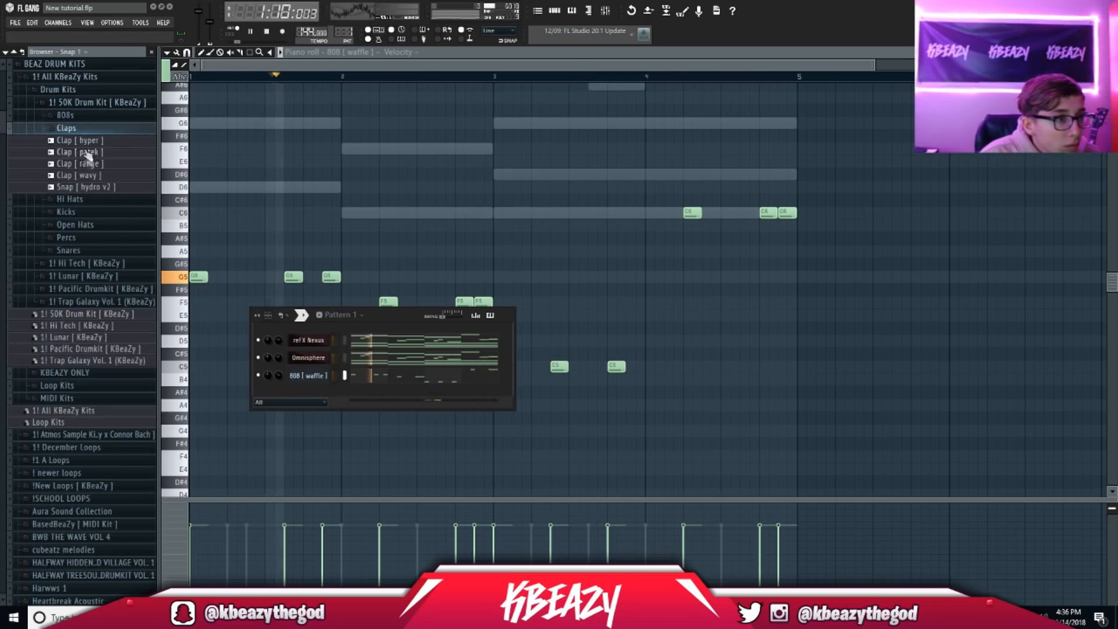
{"action": "left_click", "coordinate": [67, 128]}
{"action": "left_click", "coordinate": [73, 104]}
{"action": "left_click", "coordinate": [378, 39]}
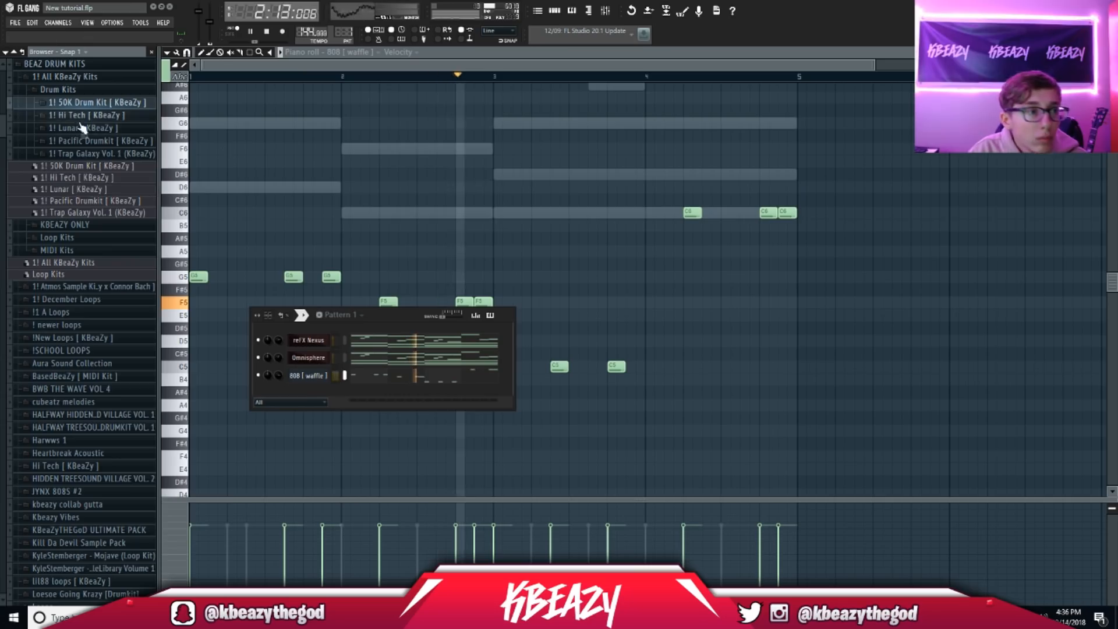
{"action": "left_click", "coordinate": [82, 140]}
{"action": "left_click", "coordinate": [76, 166]}
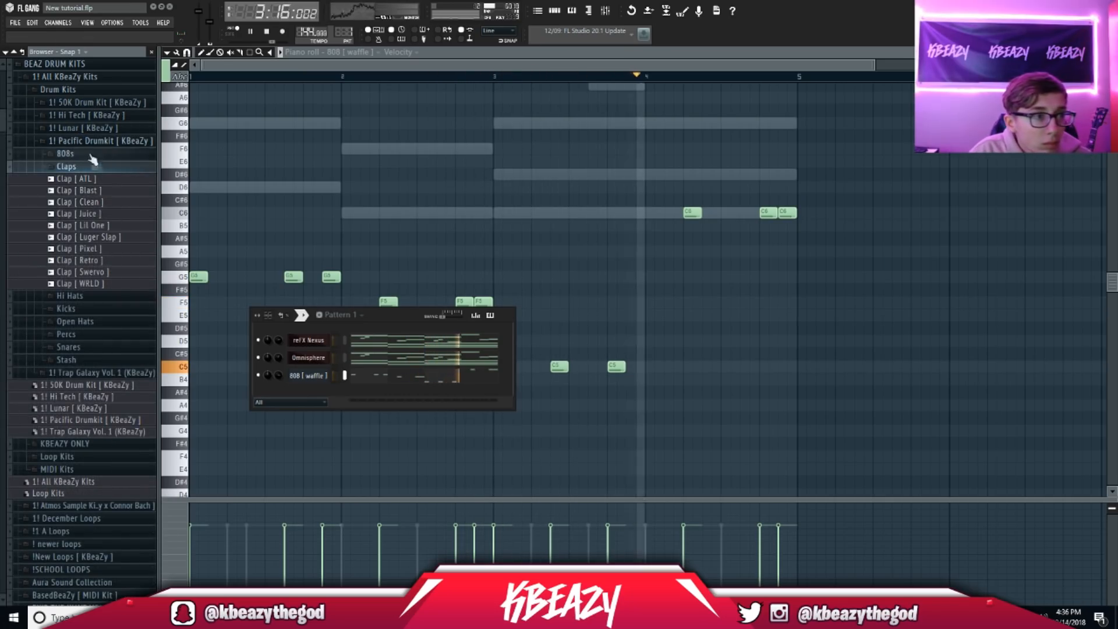
{"action": "left_click", "coordinate": [82, 141]}
{"action": "left_click", "coordinate": [70, 128]}
{"action": "left_click", "coordinate": [67, 153]}
{"action": "left_click", "coordinate": [88, 178]}
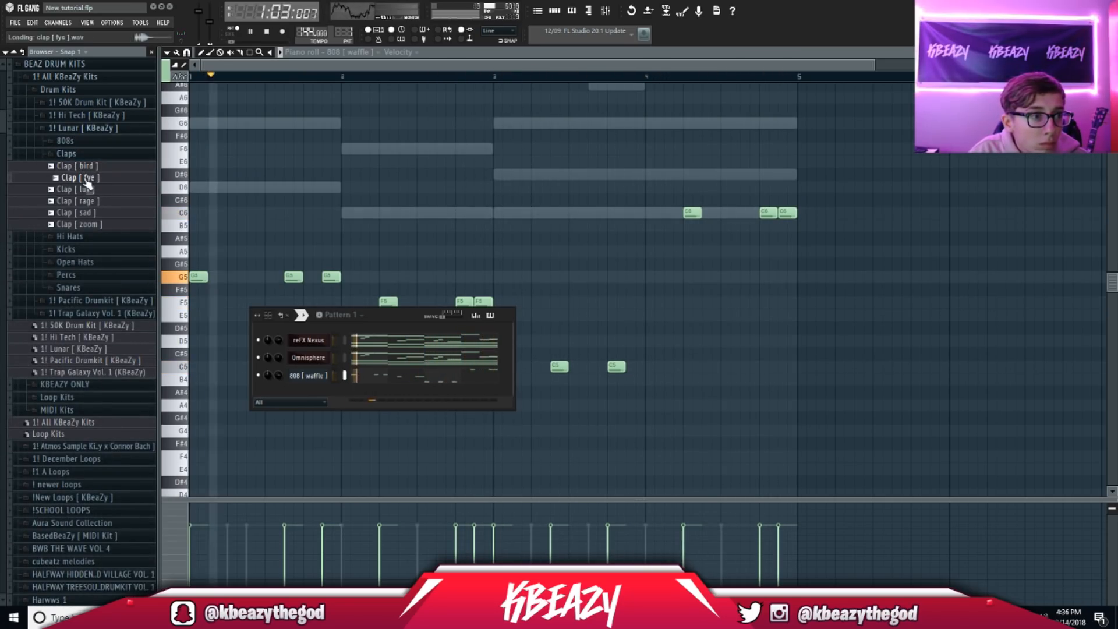
{"action": "left_click", "coordinate": [84, 189]}
{"action": "left_click", "coordinate": [90, 201]}
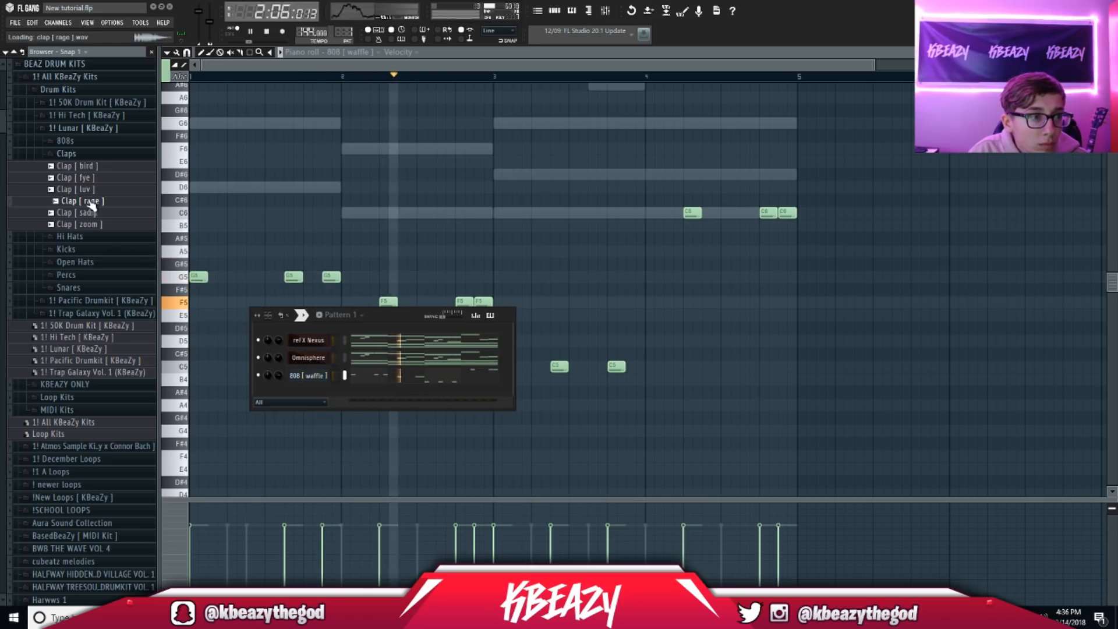
{"action": "left_click_drag", "start_coordinate": [92, 204], "coordinate": [115, 218]}
Step: Add Clap [ fye ] to the Channel Rack, set 8 beats per bar, and place claps on two steps
{"action": "left_click_drag", "start_coordinate": [91, 178], "coordinate": [303, 391]}
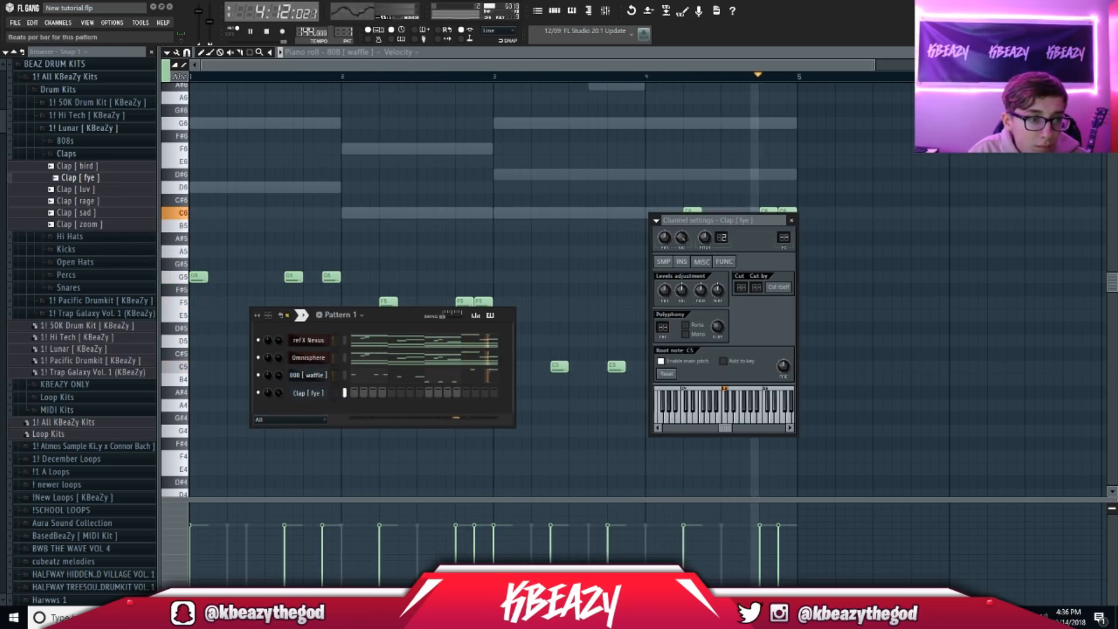
{"action": "left_click_drag", "start_coordinate": [268, 315], "coordinate": [268, 294]}
{"action": "key", "text": "space"}
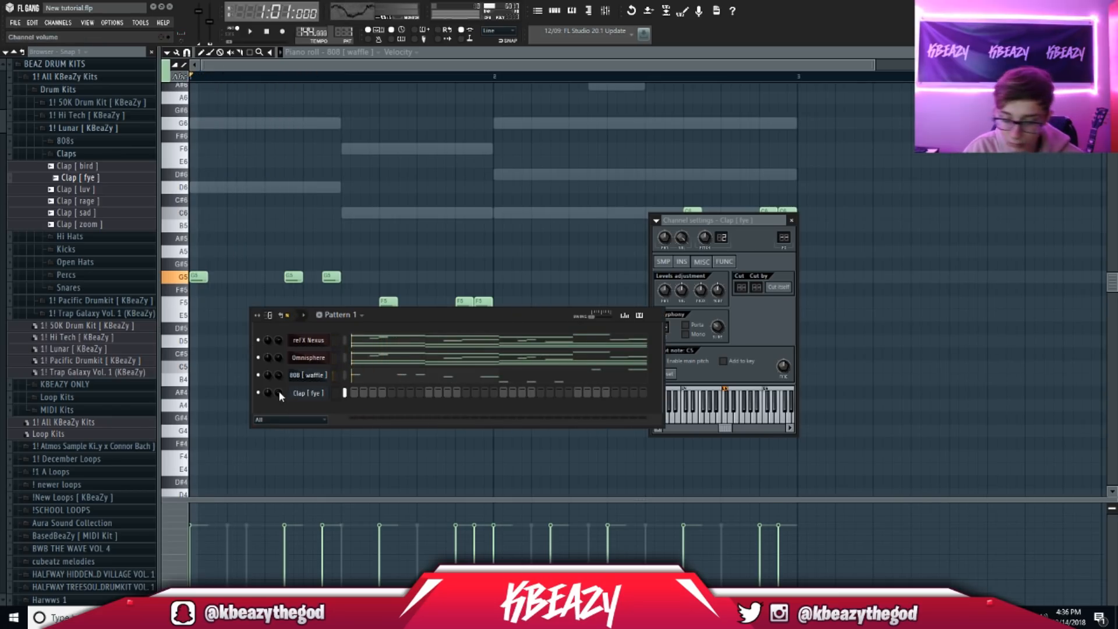
{"action": "key", "text": "space"}
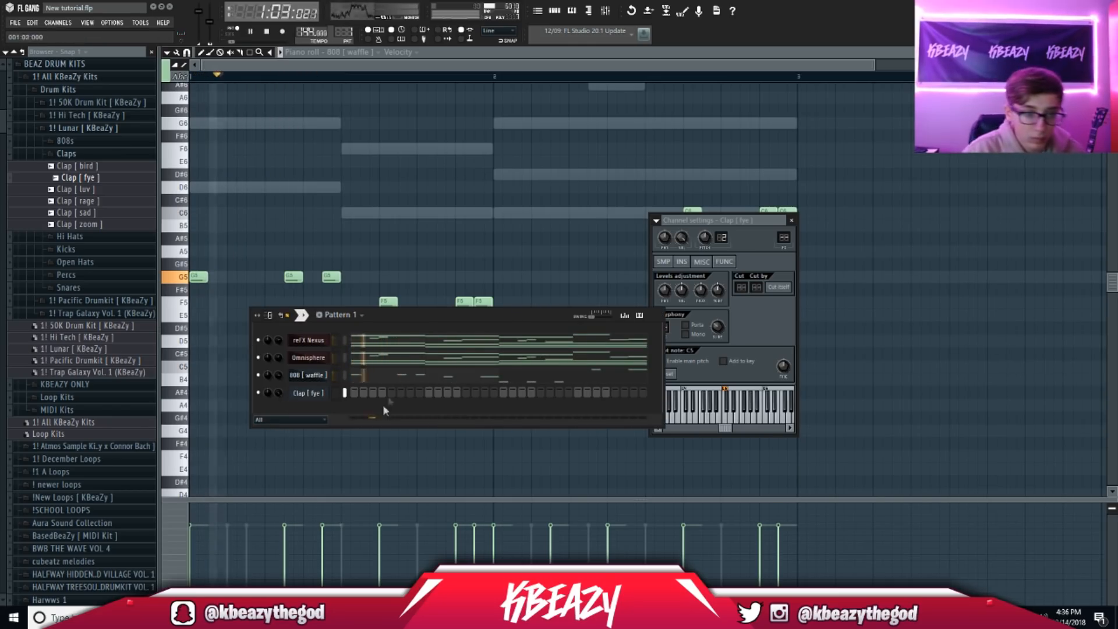
{"action": "left_click", "coordinate": [579, 393]}
{"action": "right_click", "coordinate": [257, 340]}
{"action": "left_click", "coordinate": [263, 348]}
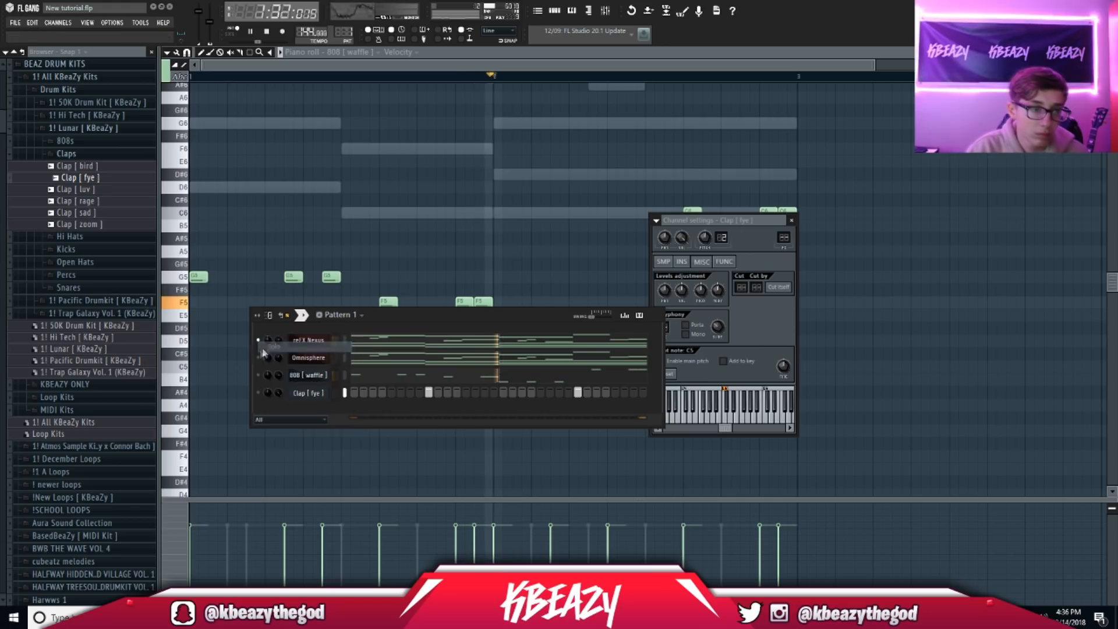
{"action": "key", "text": "space"}
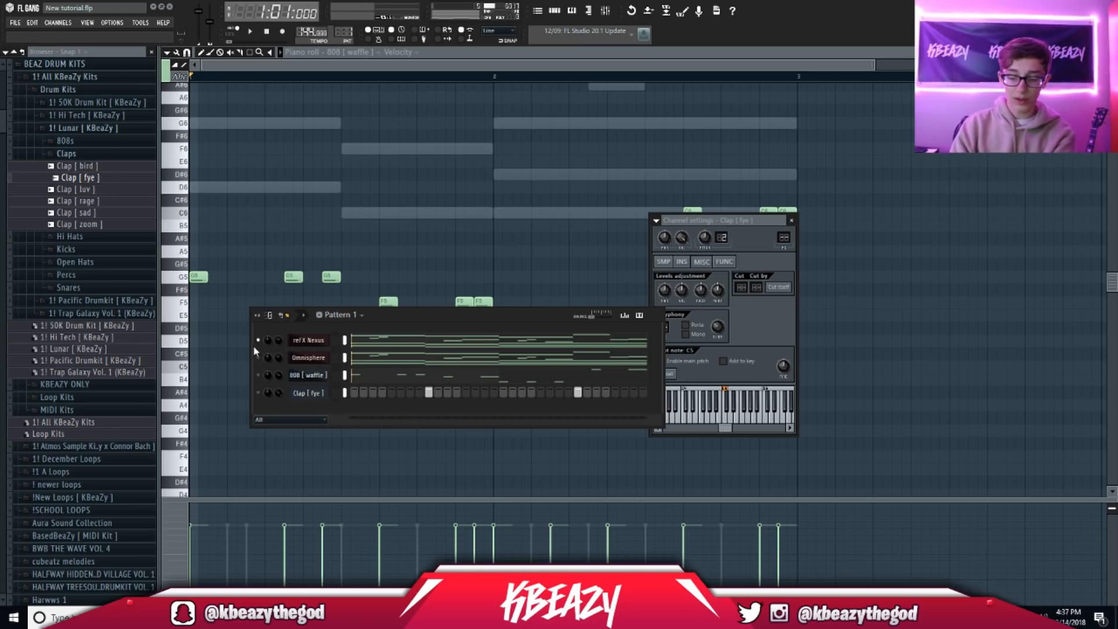
Step: Play the beat and mute the 808 [ waffle ] channel in the Channel Rack
{"action": "key", "text": "space"}
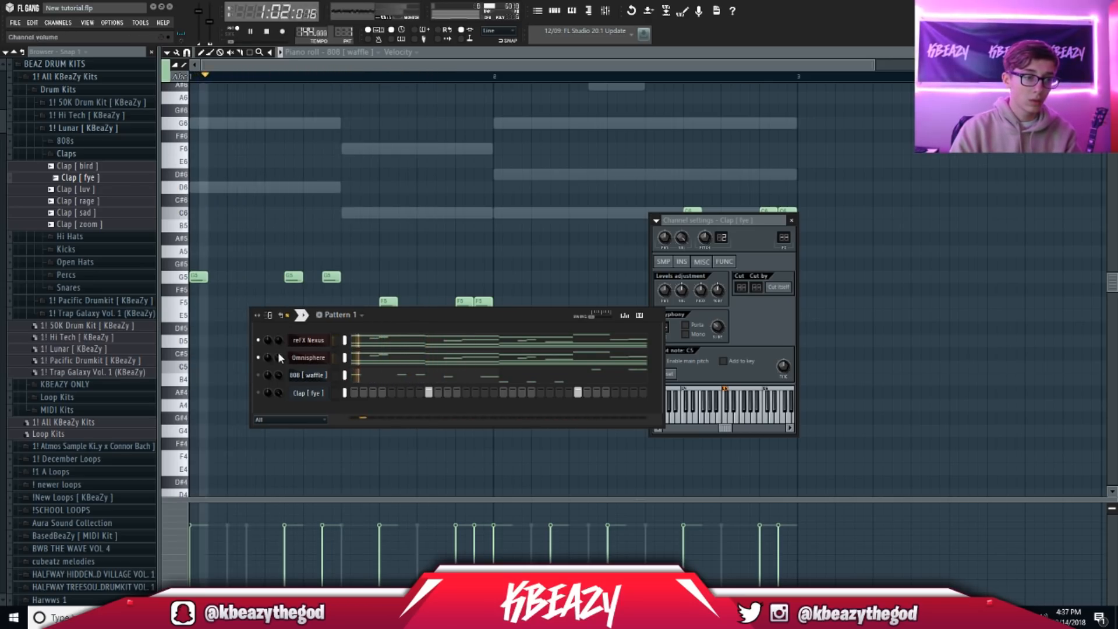
{"action": "left_click", "coordinate": [258, 375]}
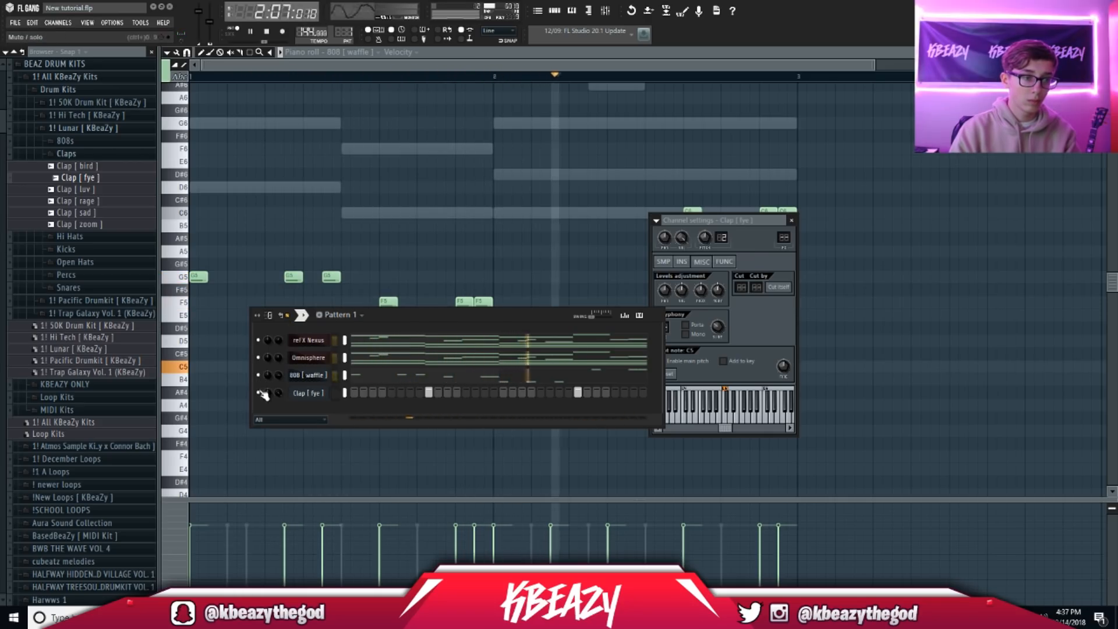
Step: Add Hi Hat [ clean ] to the Channel Rack and fill every second step
{"action": "left_click", "coordinate": [87, 155]}
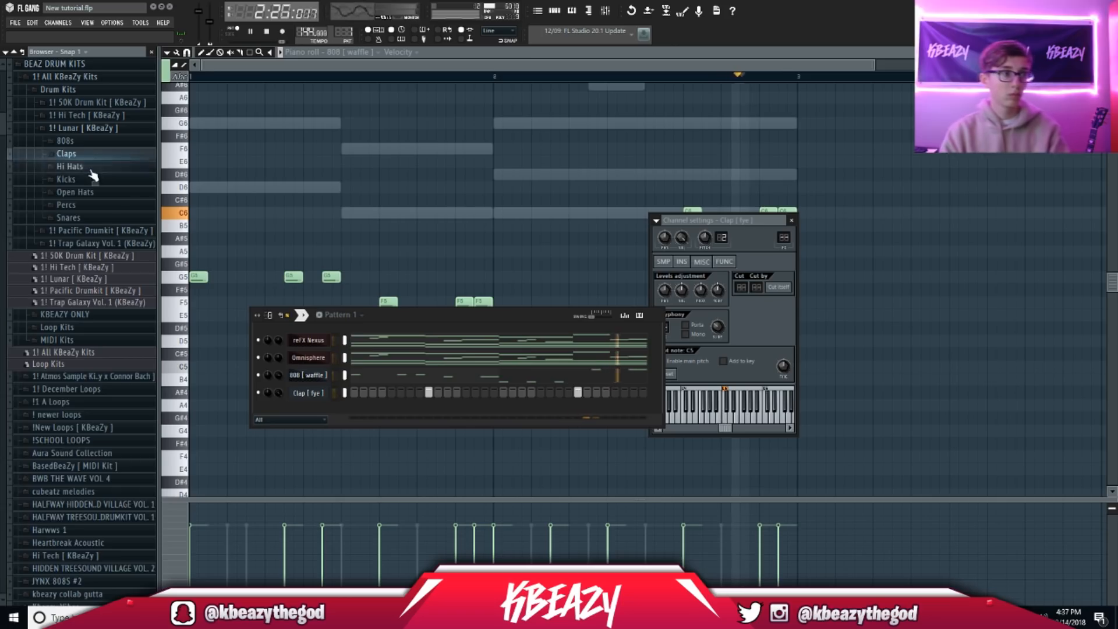
{"action": "left_click", "coordinate": [91, 168]}
{"action": "left_click_drag", "start_coordinate": [85, 191], "coordinate": [312, 412]}
{"action": "left_click", "coordinate": [364, 492]}
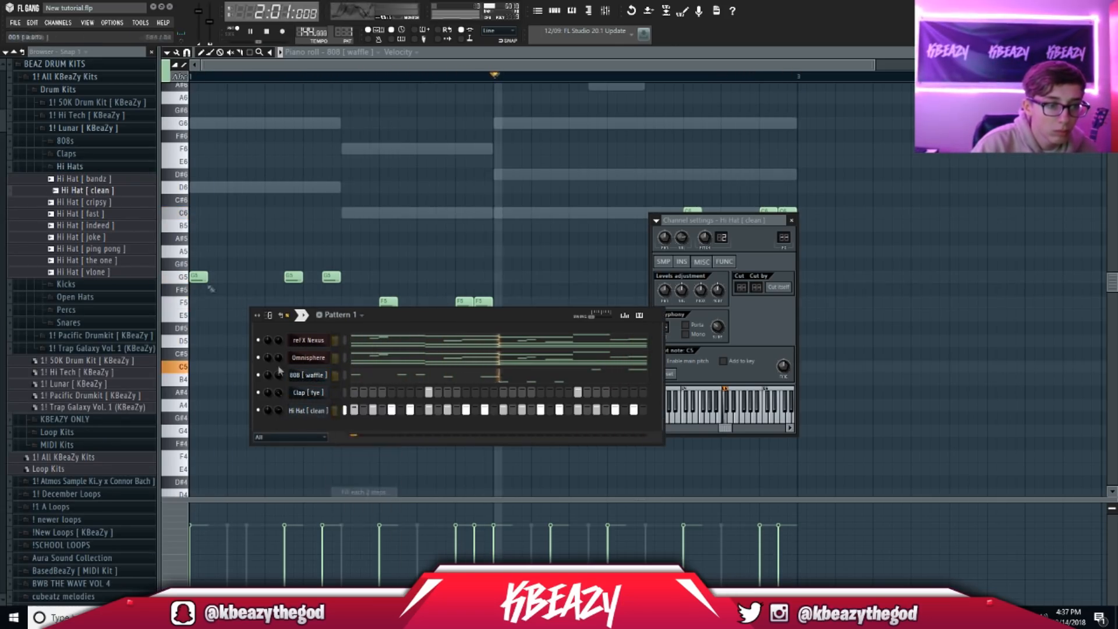
Step: Replace the hi-hat sound with Hi Hat [ water ] from the 50K Drum Kit
{"action": "left_click", "coordinate": [83, 127]}
{"action": "left_click", "coordinate": [85, 115]}
{"action": "left_click", "coordinate": [82, 103]}
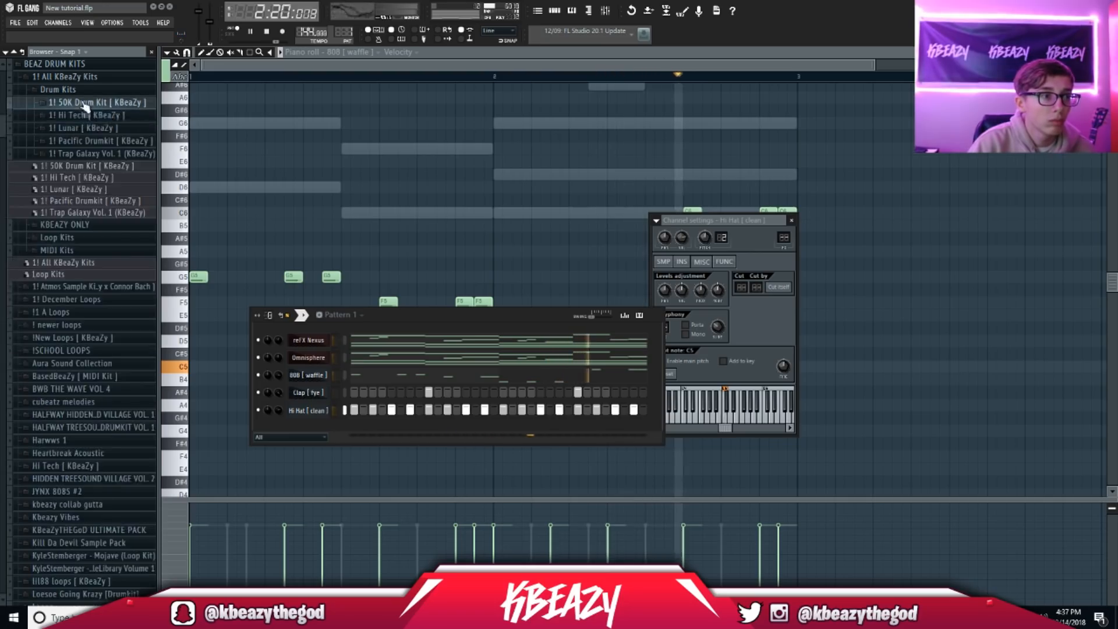
{"action": "left_click", "coordinate": [69, 141]}
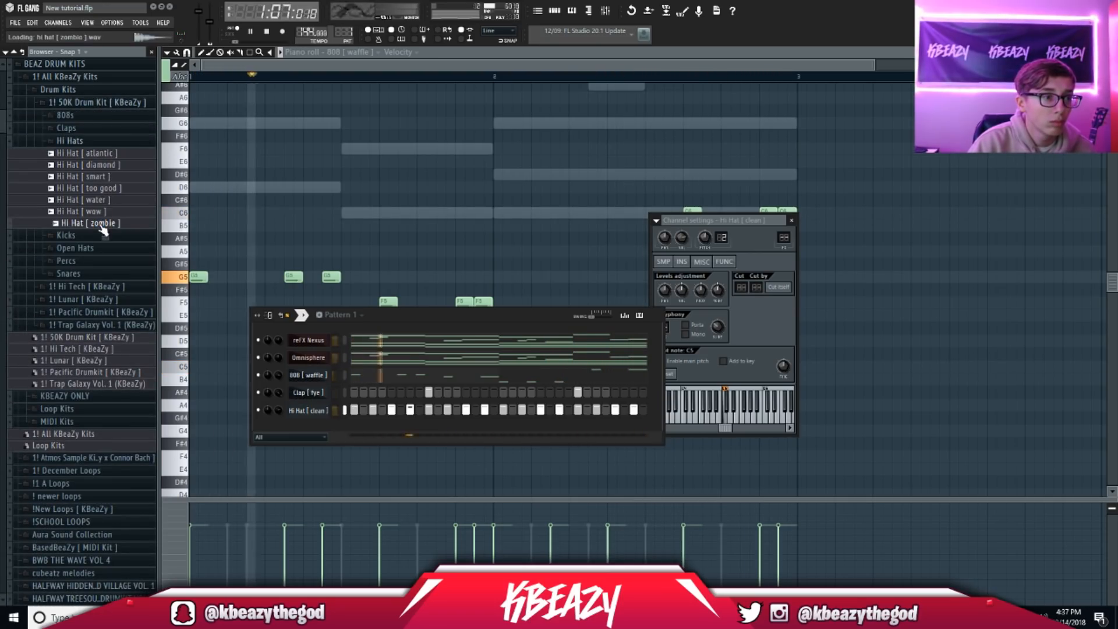
{"action": "left_click", "coordinate": [96, 200]}
{"action": "left_click_drag", "start_coordinate": [96, 201], "coordinate": [291, 410]}
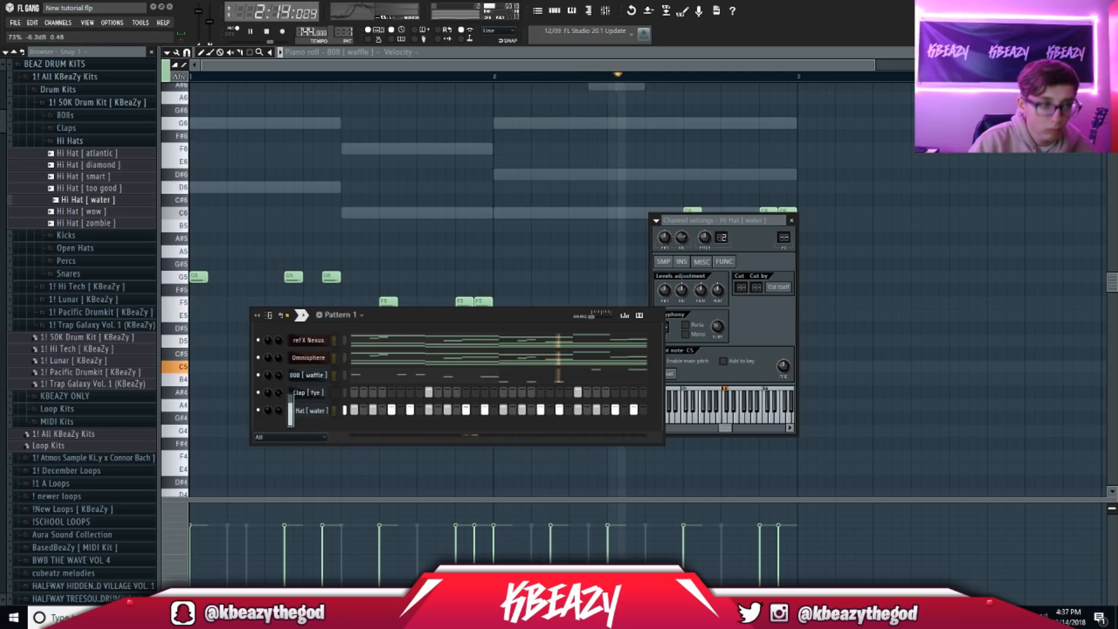
{"action": "left_click", "coordinate": [68, 103]}
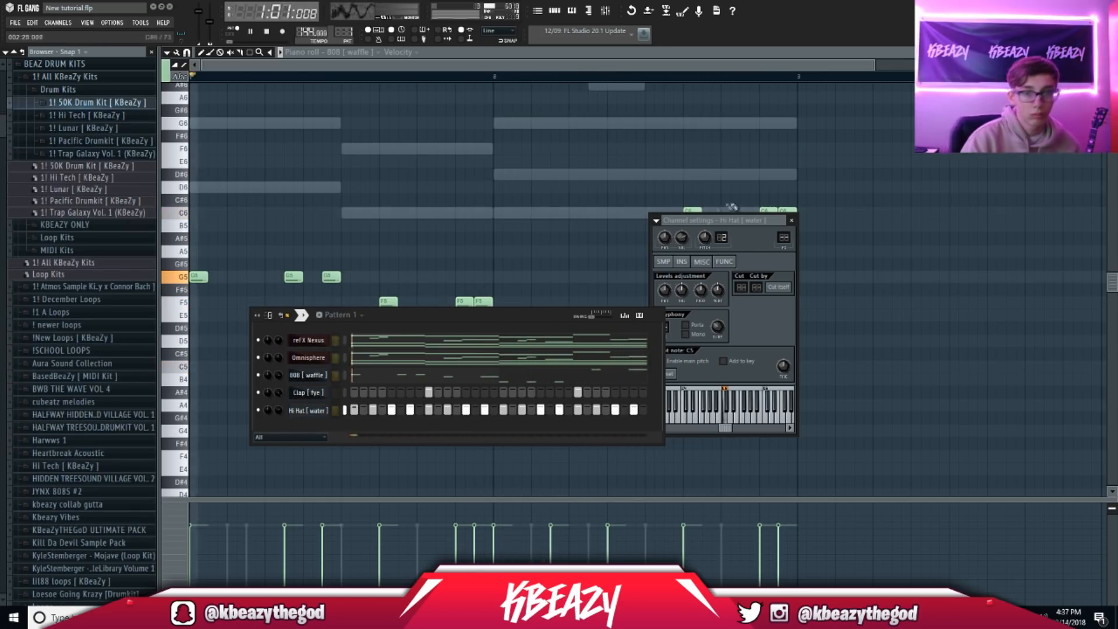
{"action": "left_click", "coordinate": [792, 221]}
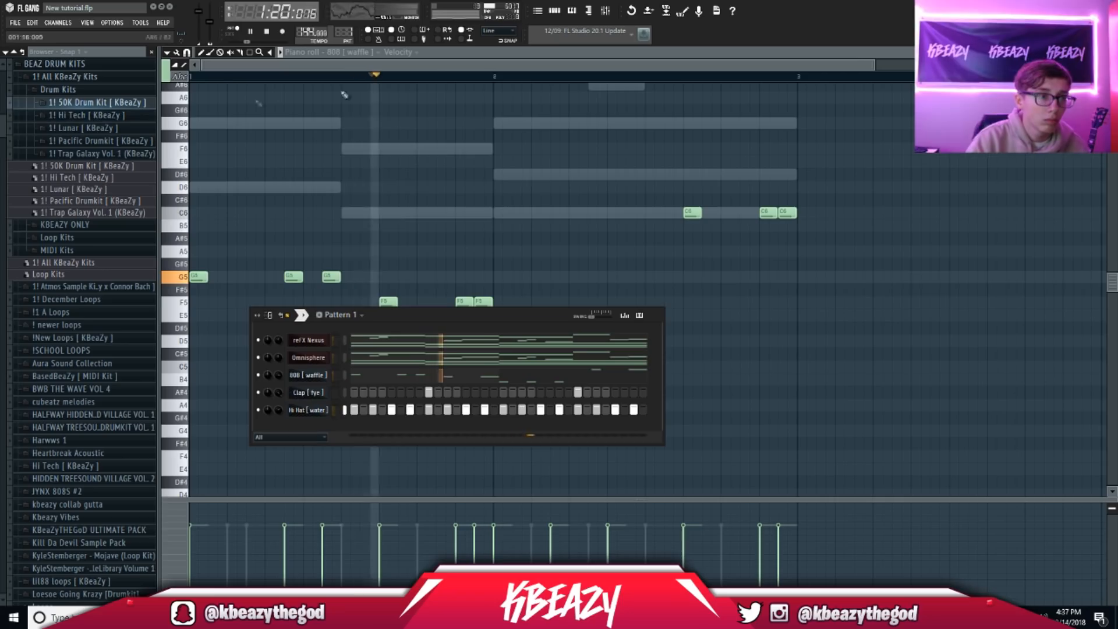
Step: Pull the final C6 808 notes into a tighter pair and expand the Hi Tech kit folder
{"action": "key", "text": "F6"}
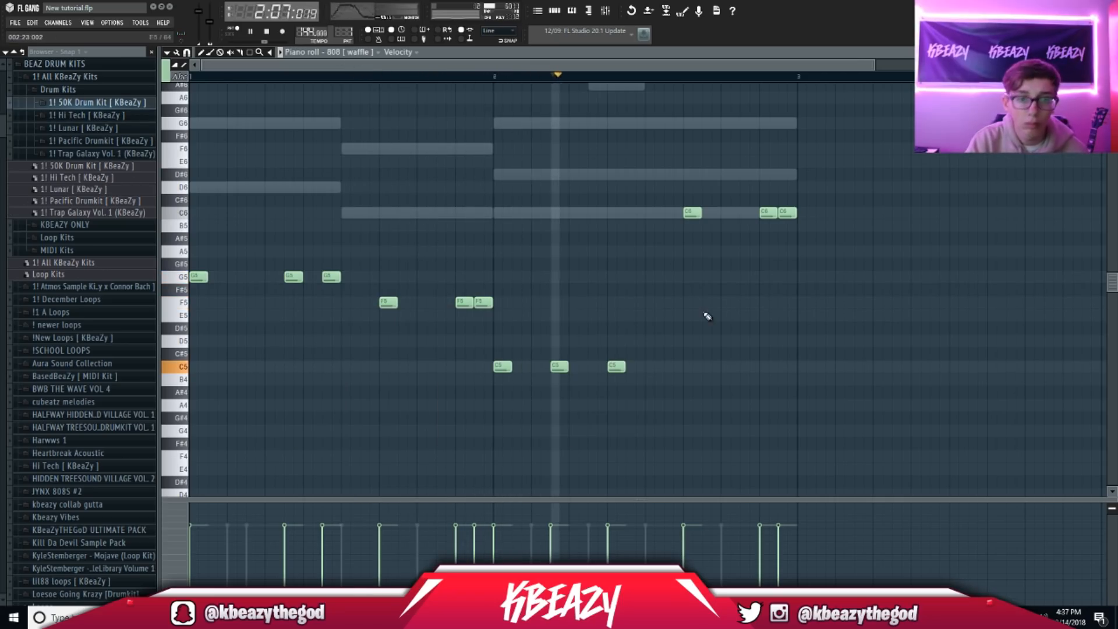
{"action": "left_click", "coordinate": [744, 213]}
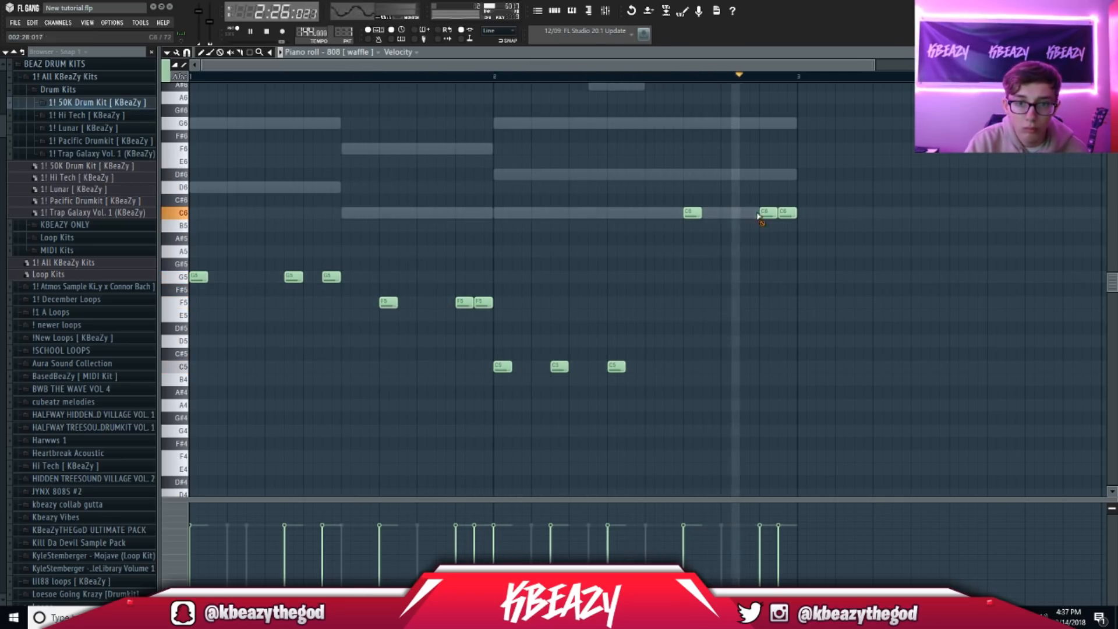
{"action": "right_click", "coordinate": [741, 214]}
{"action": "left_click", "coordinate": [745, 216]}
{"action": "right_click", "coordinate": [792, 216]}
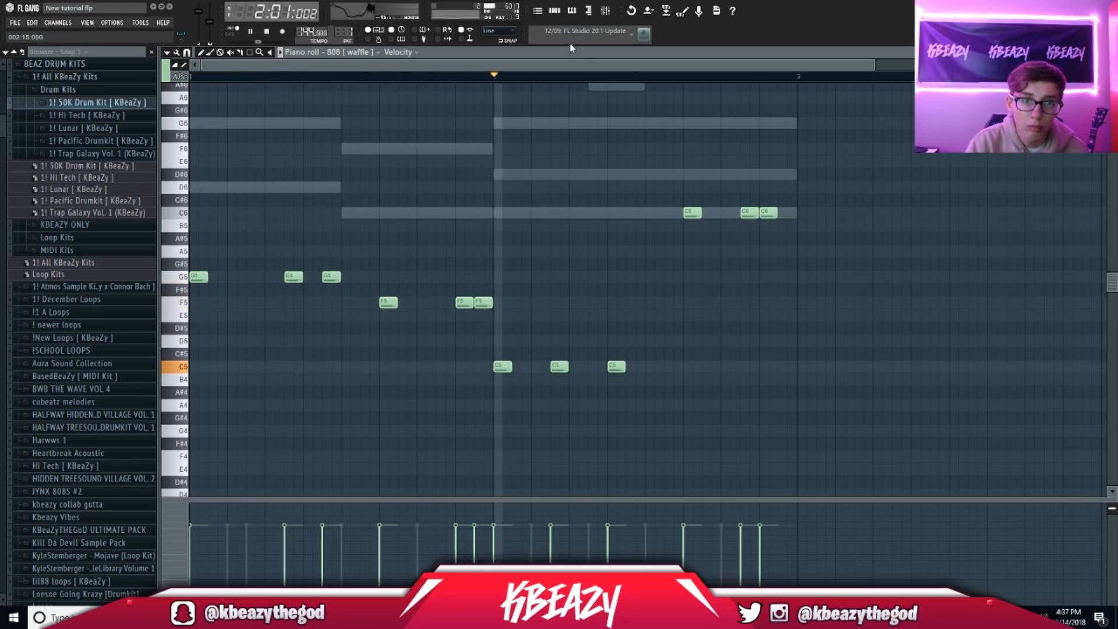
{"action": "left_click", "coordinate": [557, 11]}
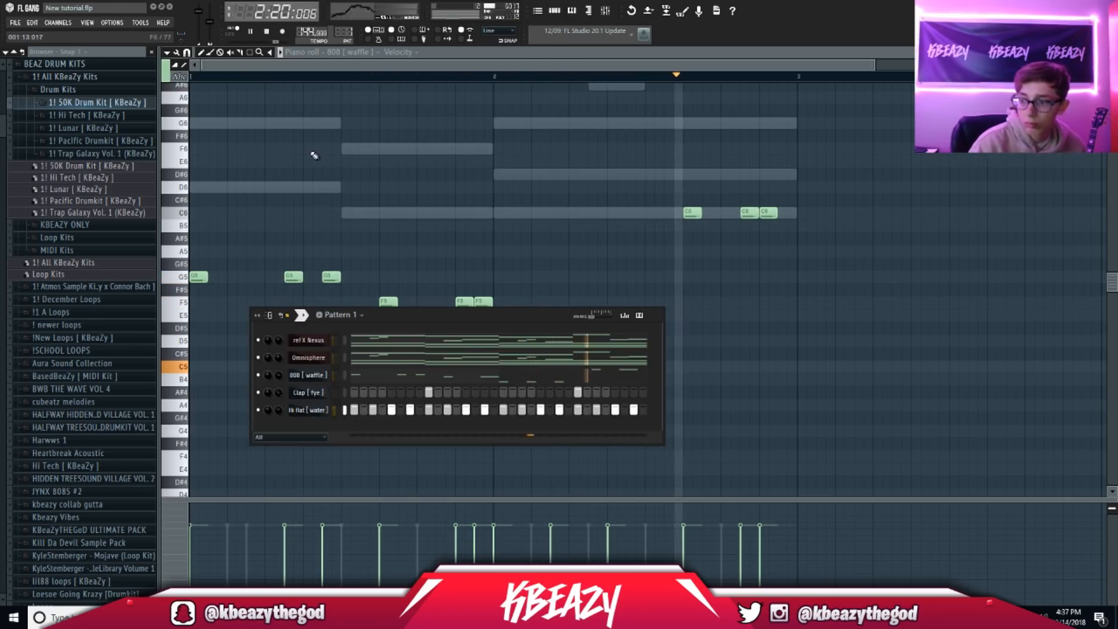
{"action": "left_click", "coordinate": [112, 115]}
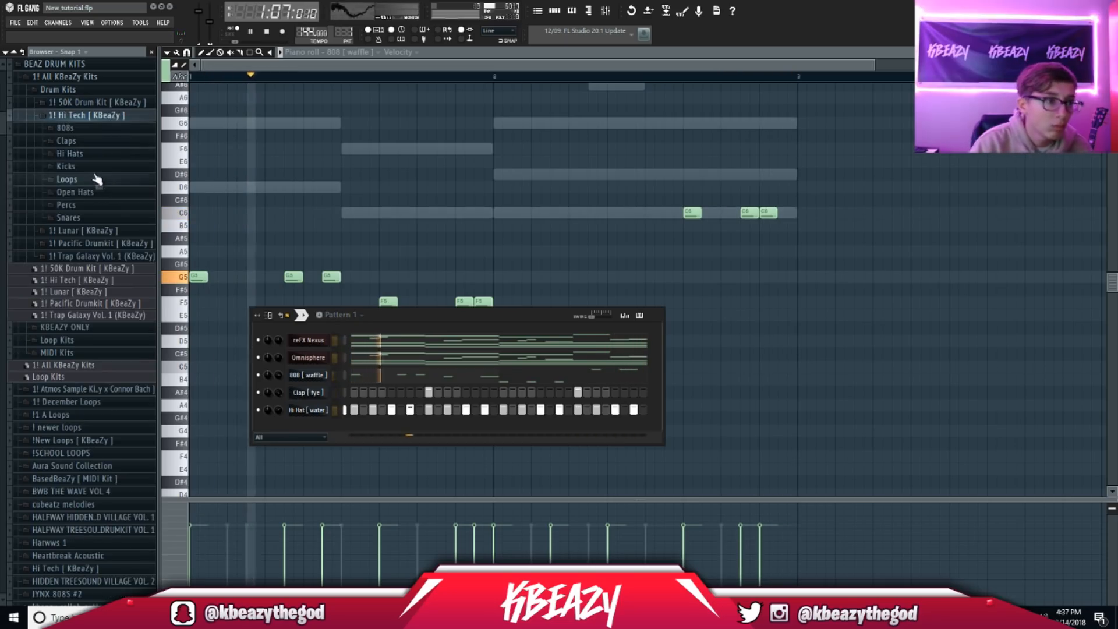
Step: Add the Kick [ zone ] sample and program kick hits on several pattern steps
{"action": "left_click", "coordinate": [76, 166]}
{"action": "left_click_drag", "start_coordinate": [81, 226], "coordinate": [297, 426]}
{"action": "key", "text": "space"}
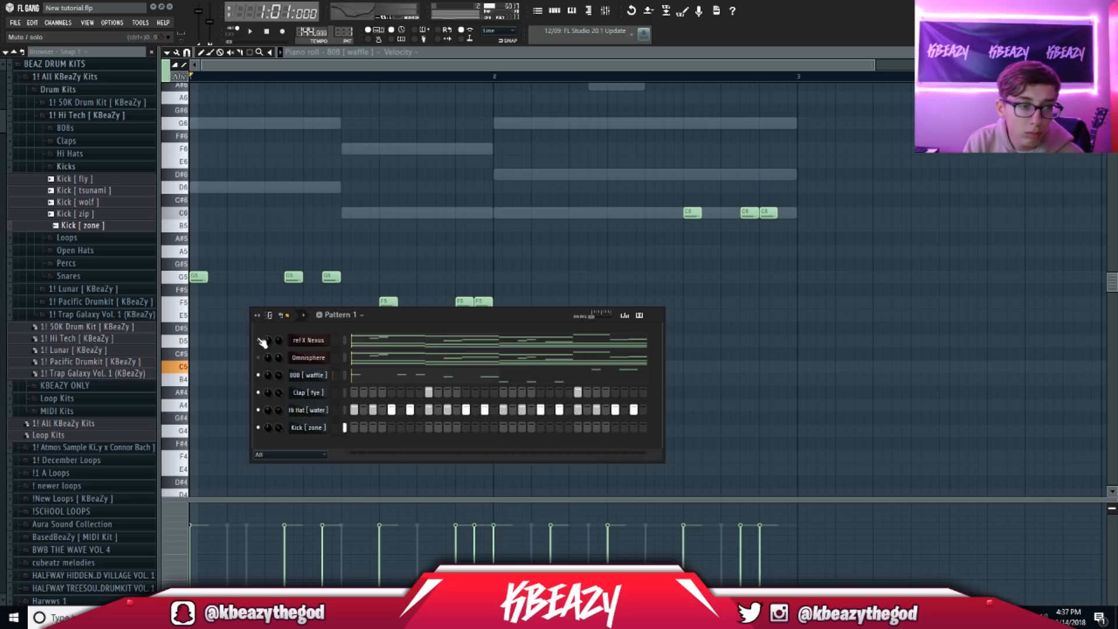
{"action": "left_click", "coordinate": [354, 428]}
{"action": "key", "text": "space"}
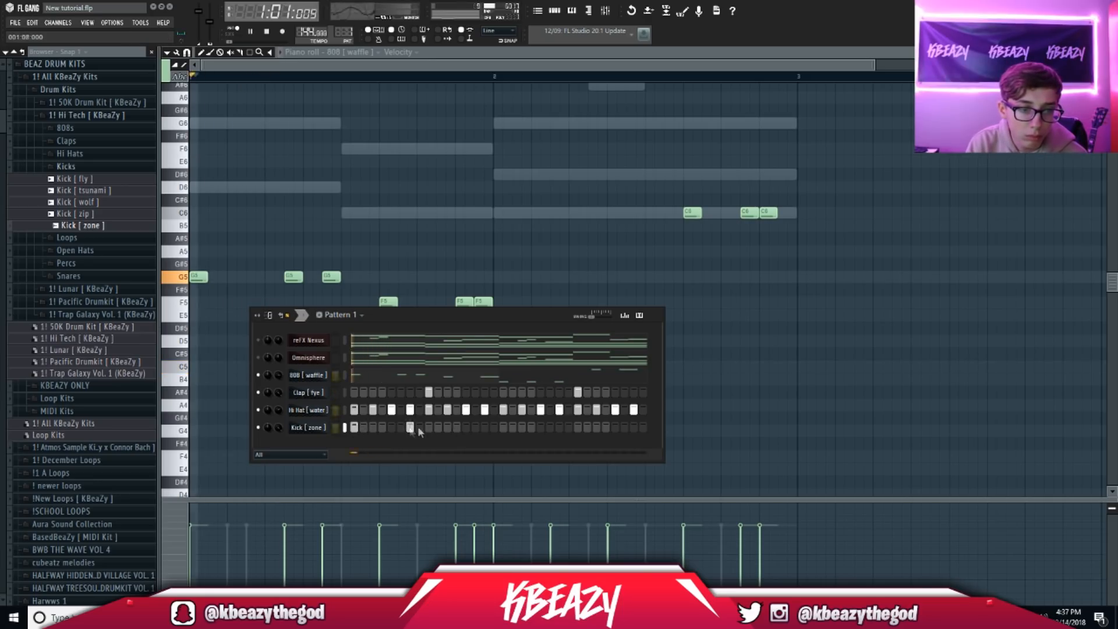
{"action": "left_click", "coordinate": [447, 427]}
{"action": "left_click", "coordinate": [485, 428]}
{"action": "left_click", "coordinate": [541, 428]}
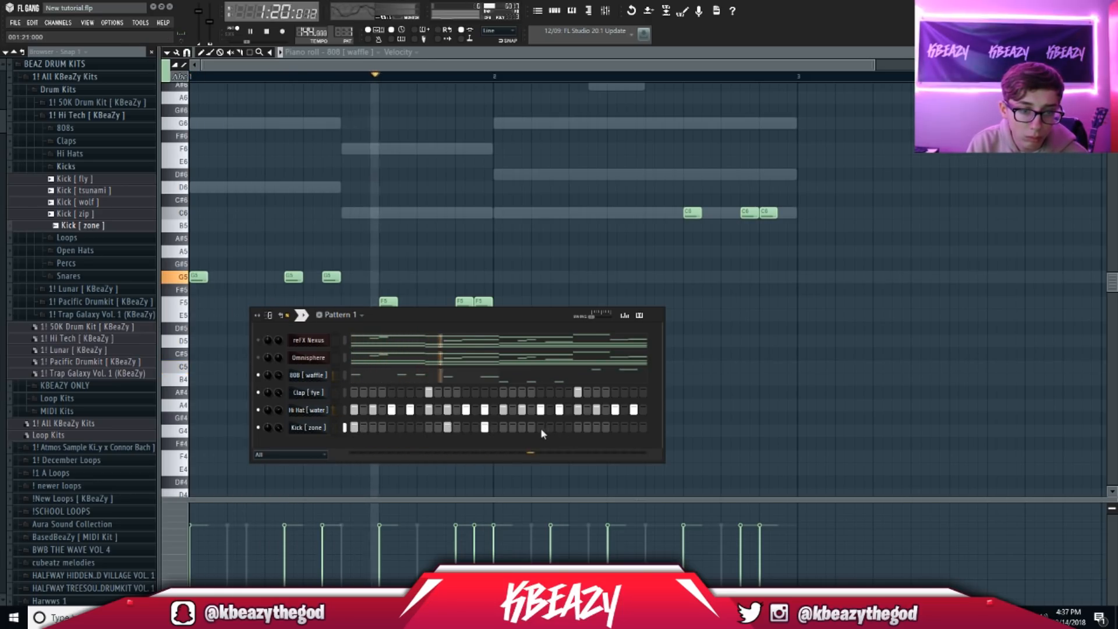
{"action": "left_click", "coordinate": [615, 427]}
{"action": "left_click", "coordinate": [633, 428]}
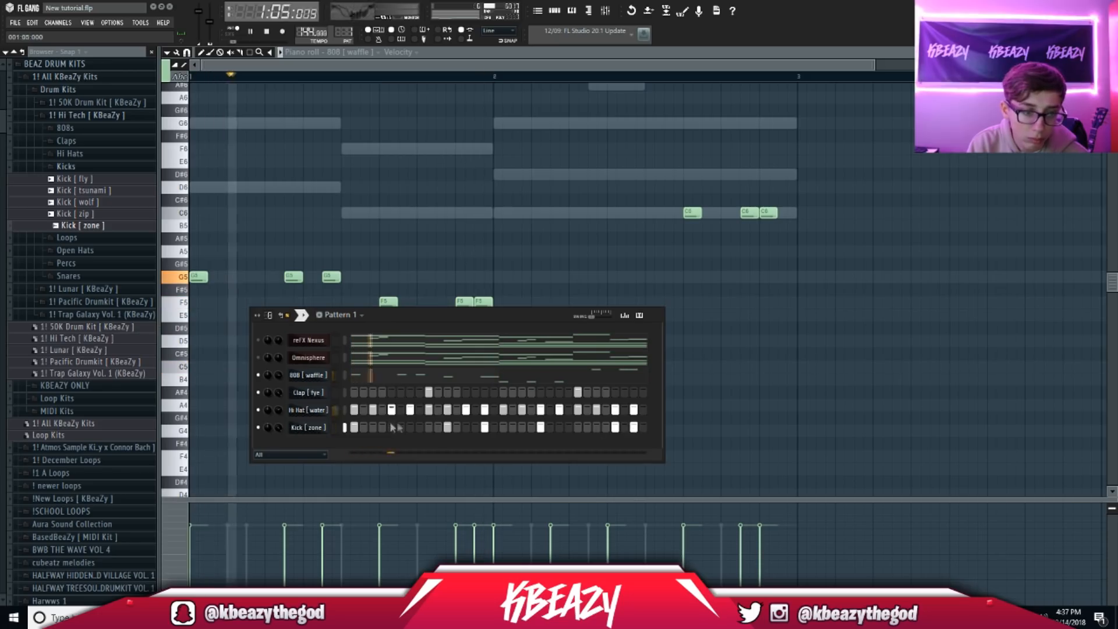
{"action": "key", "text": "space"}
{"action": "key", "text": "space"}
Step: Rework the kick rhythm by removing and re-adding hits at two step positions
{"action": "right_click", "coordinate": [448, 428]}
{"action": "left_click", "coordinate": [447, 427]}
{"action": "right_click", "coordinate": [484, 427]}
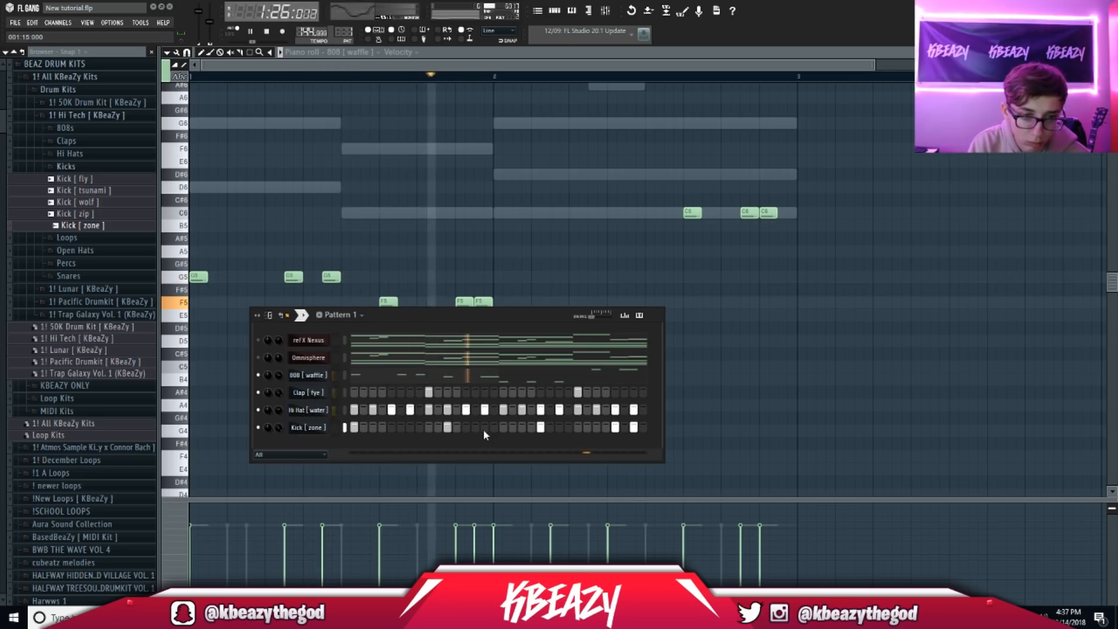
{"action": "left_click", "coordinate": [484, 427]}
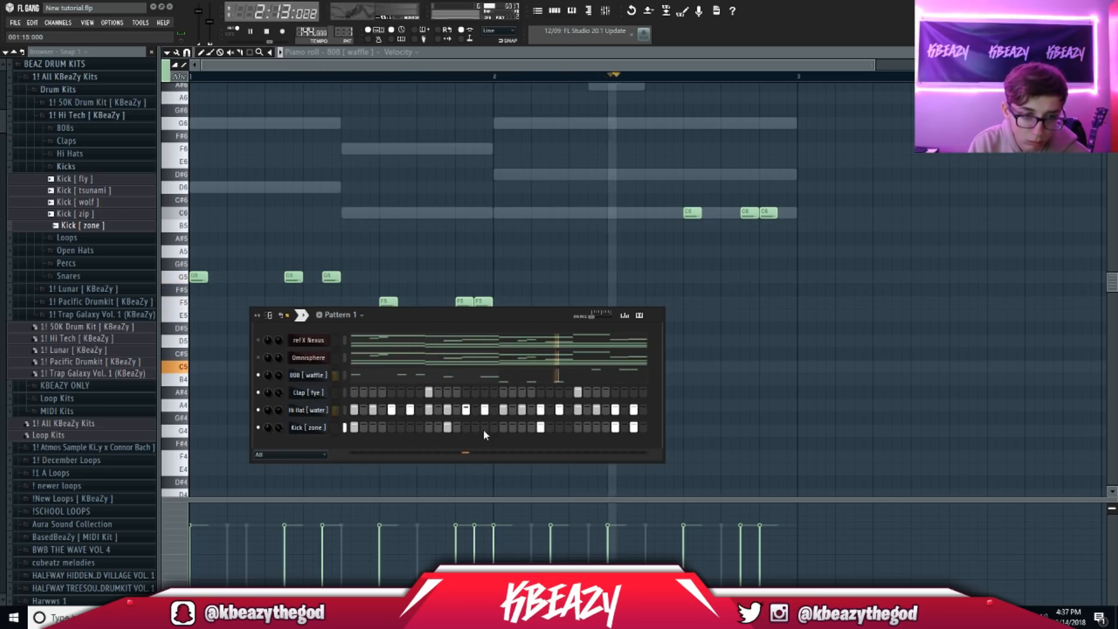
Step: Show the kick pattern as C5 piano-roll notes, add a later kick, and play from bar 2
{"action": "right_click", "coordinate": [330, 428]}
{"action": "left_click", "coordinate": [355, 436]}
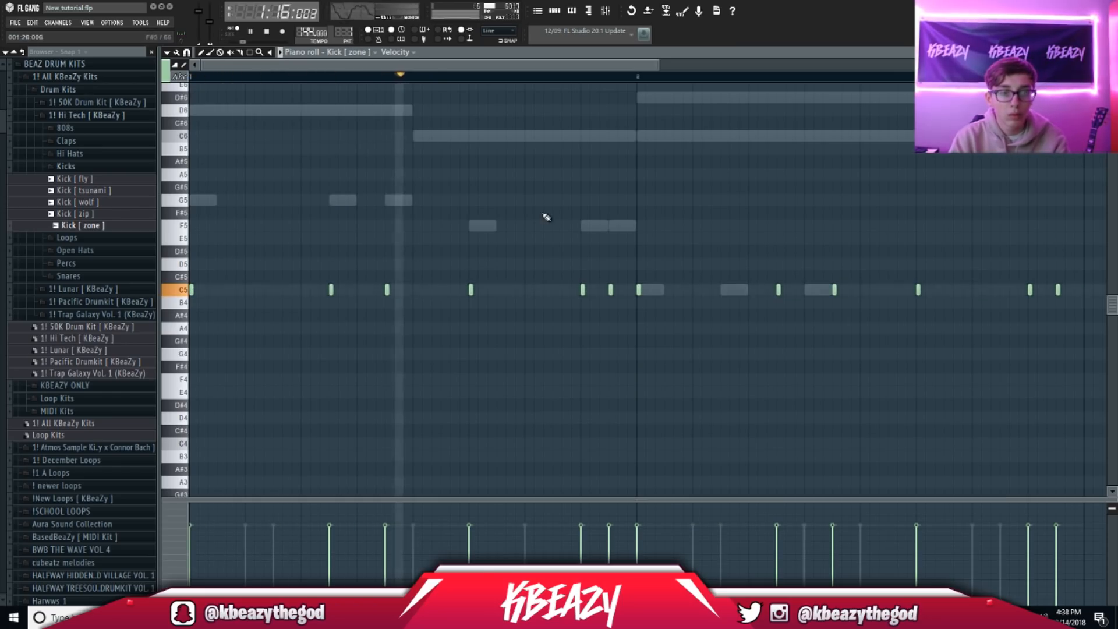
{"action": "left_click_drag", "start_coordinate": [652, 71], "coordinate": [861, 70]}
{"action": "left_click", "coordinate": [562, 290]}
{"action": "key", "text": "space"}
{"action": "left_click", "coordinate": [500, 76]}
{"action": "key", "text": "space"}
Step: Reposition the bar-2 kick C5 notes so they follow the 808 rhythm
{"action": "right_click", "coordinate": [637, 290]}
{"action": "right_click", "coordinate": [695, 290]}
{"action": "left_click", "coordinate": [695, 292]}
{"action": "right_click", "coordinate": [774, 291]}
{"action": "left_click", "coordinate": [754, 292]}
{"action": "right_click", "coordinate": [793, 292]}
{"action": "left_click", "coordinate": [772, 290]}
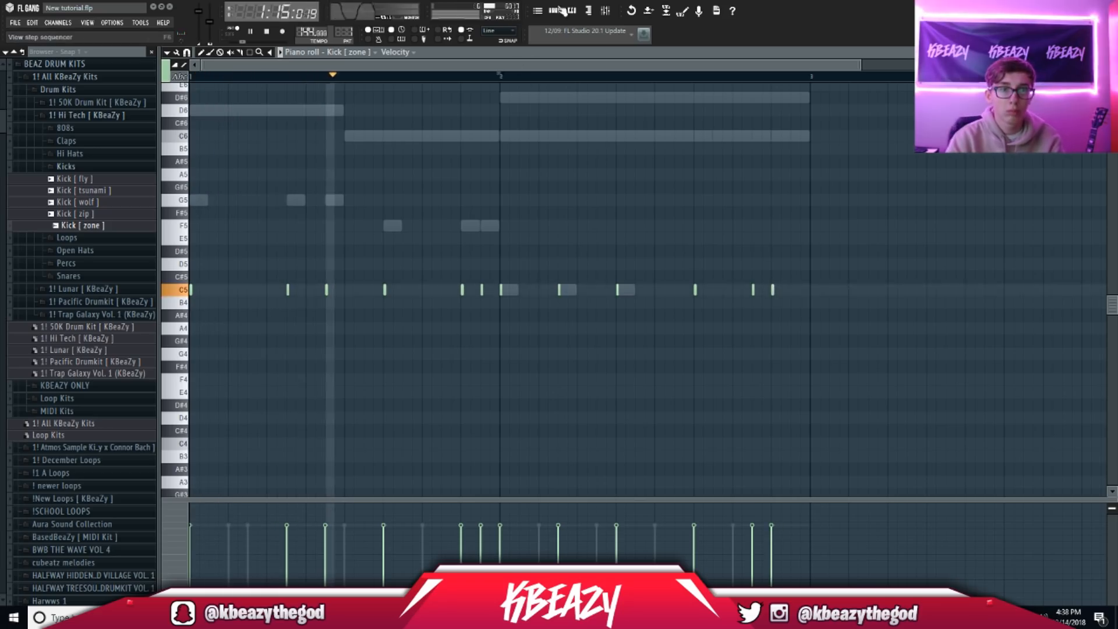
{"action": "key", "text": "F6"}
{"action": "key", "text": "space"}
Step: Enable Reverse polarity in the 808 [ waffle ] sample settings and listen
{"action": "left_click", "coordinate": [309, 375]}
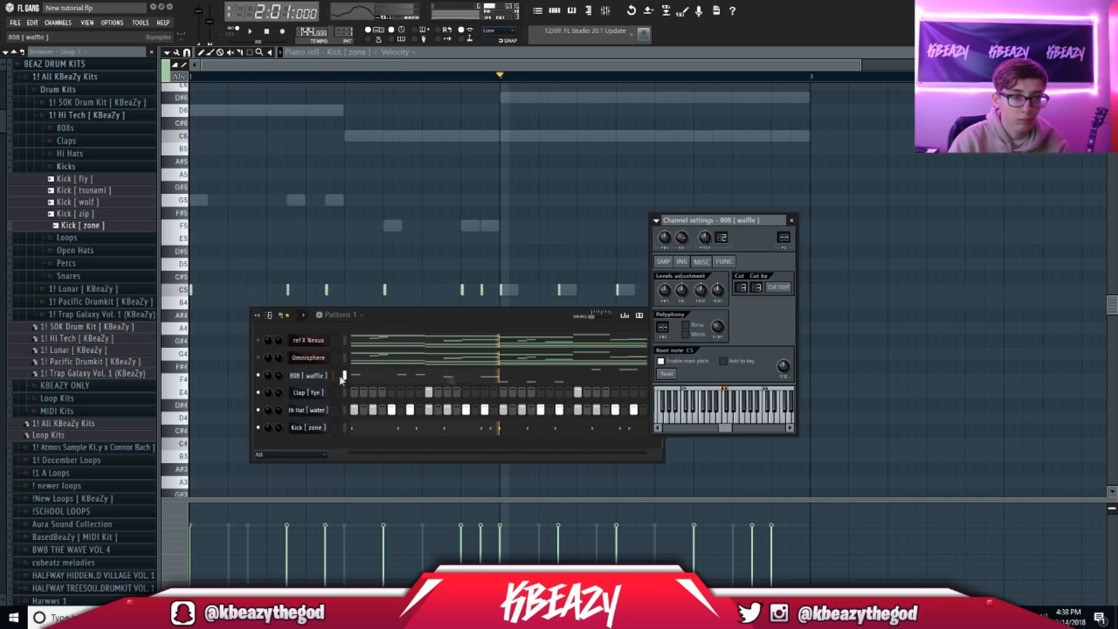
{"action": "left_click", "coordinate": [663, 263]}
{"action": "left_click", "coordinate": [743, 434]}
{"action": "key", "text": "space"}
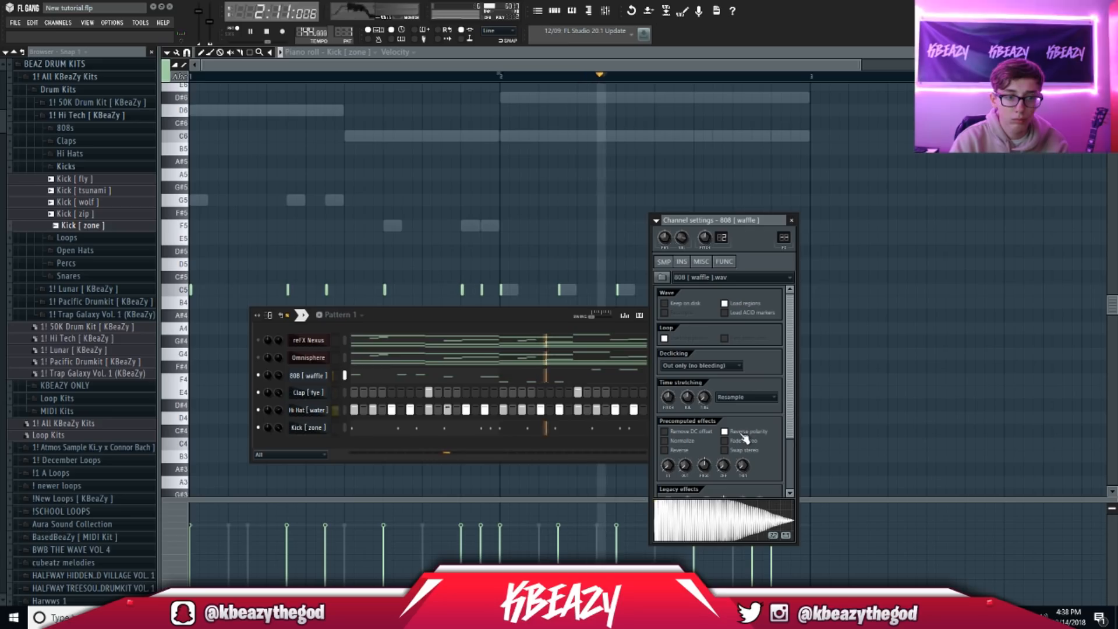
{"action": "key", "text": "space"}
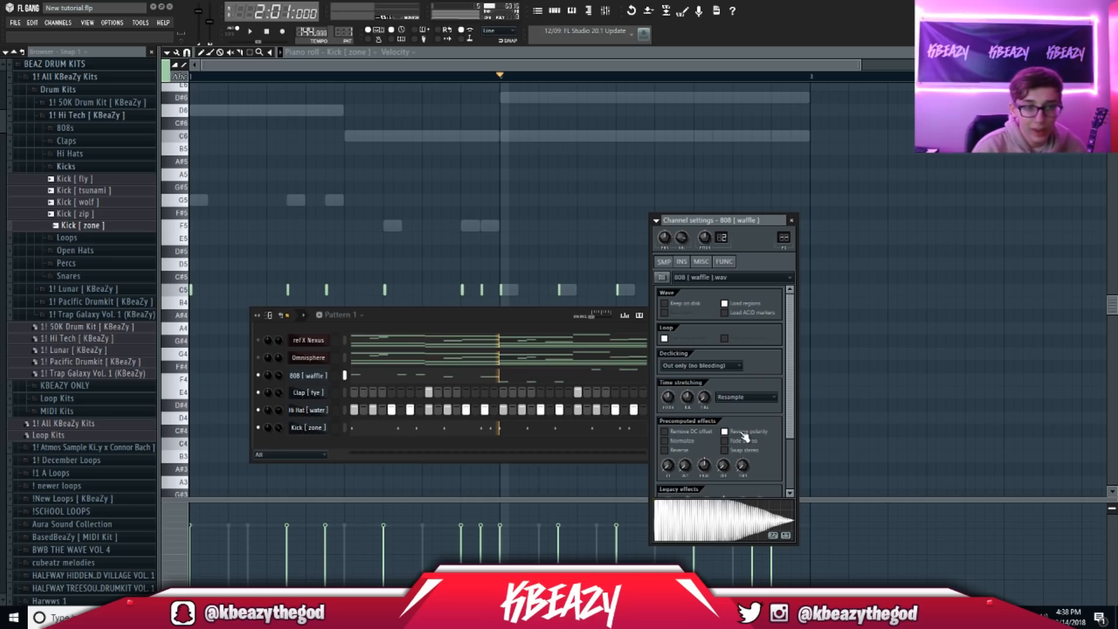
Step: Reopen the 808 [ waffle ] sample settings after checking the Kick [ zone ] settings
{"action": "left_click", "coordinate": [197, 73]}
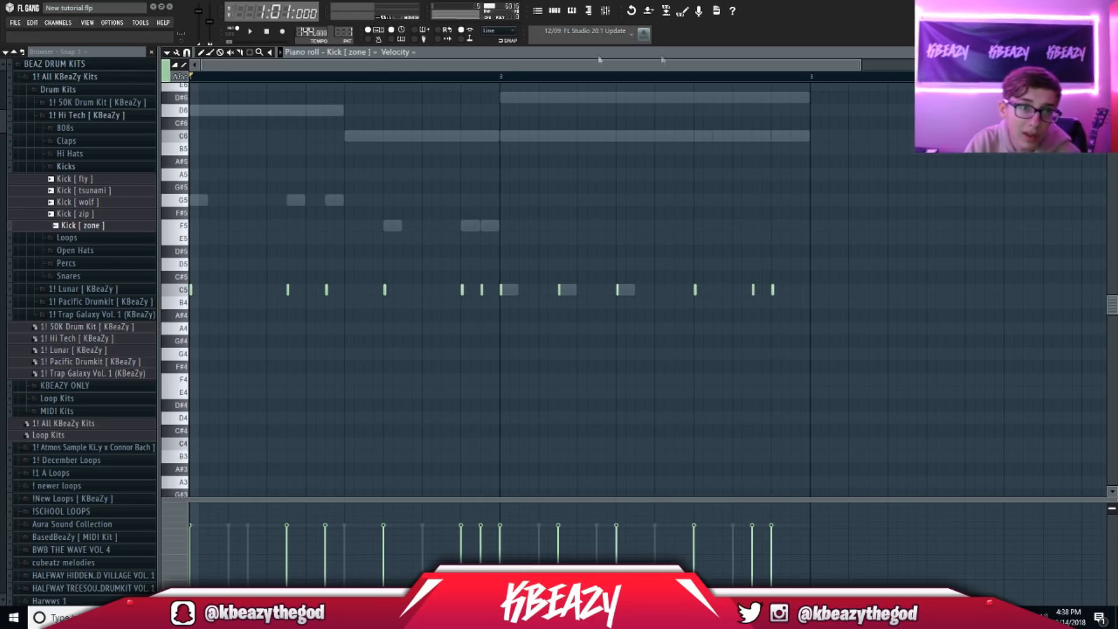
{"action": "key", "text": "F6"}
{"action": "left_click", "coordinate": [318, 378]}
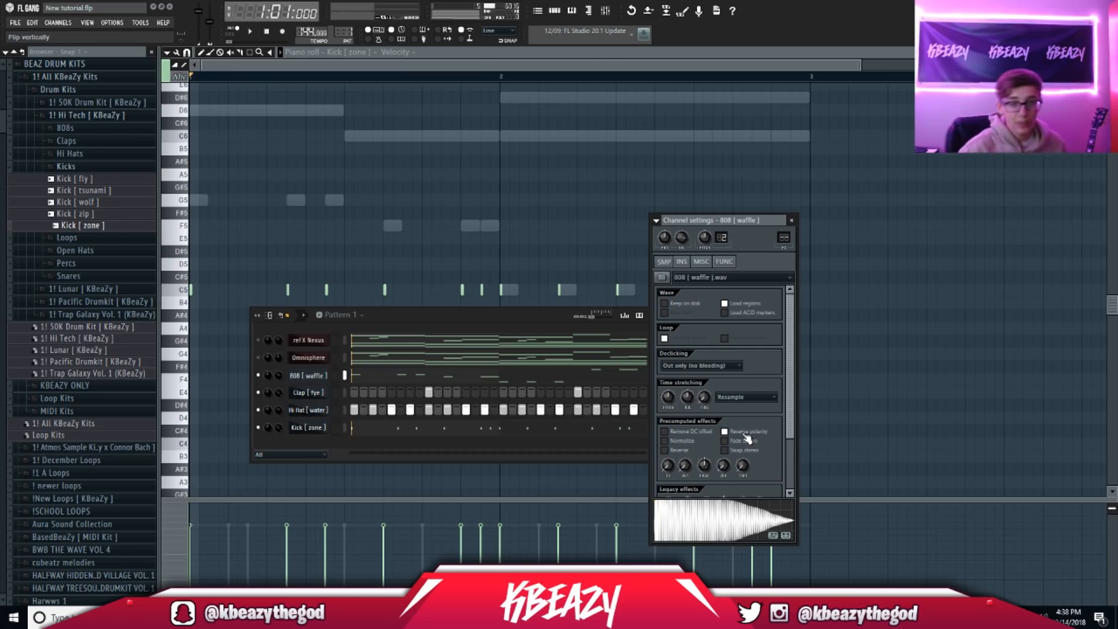
{"action": "scroll", "coordinate": [780, 421], "scroll_direction": "down", "scroll_amount": 2}
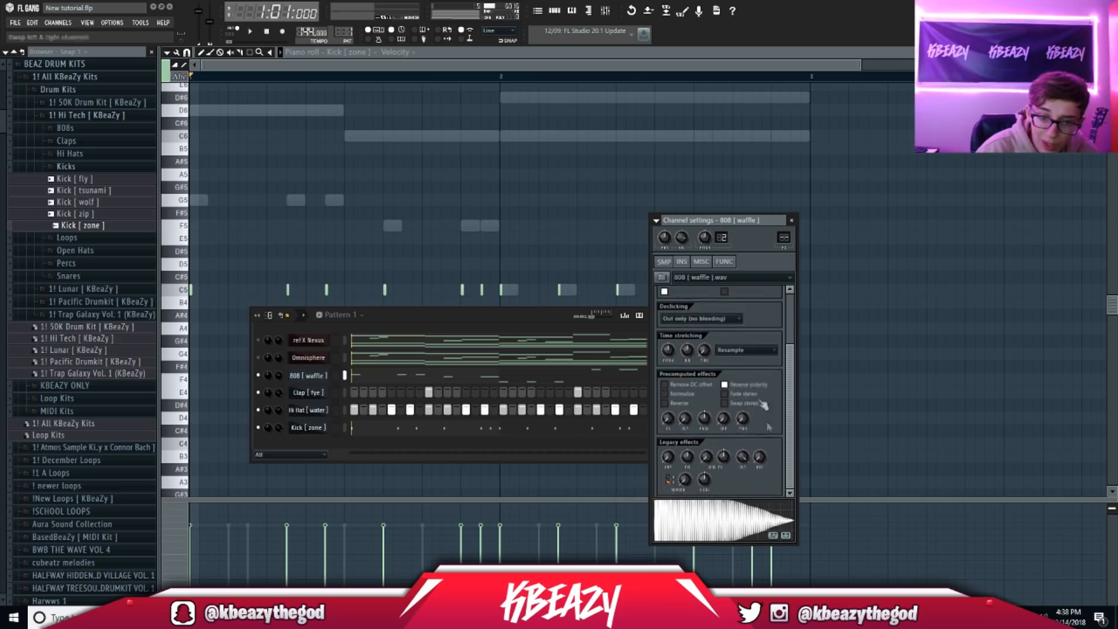
{"action": "left_click", "coordinate": [313, 429]}
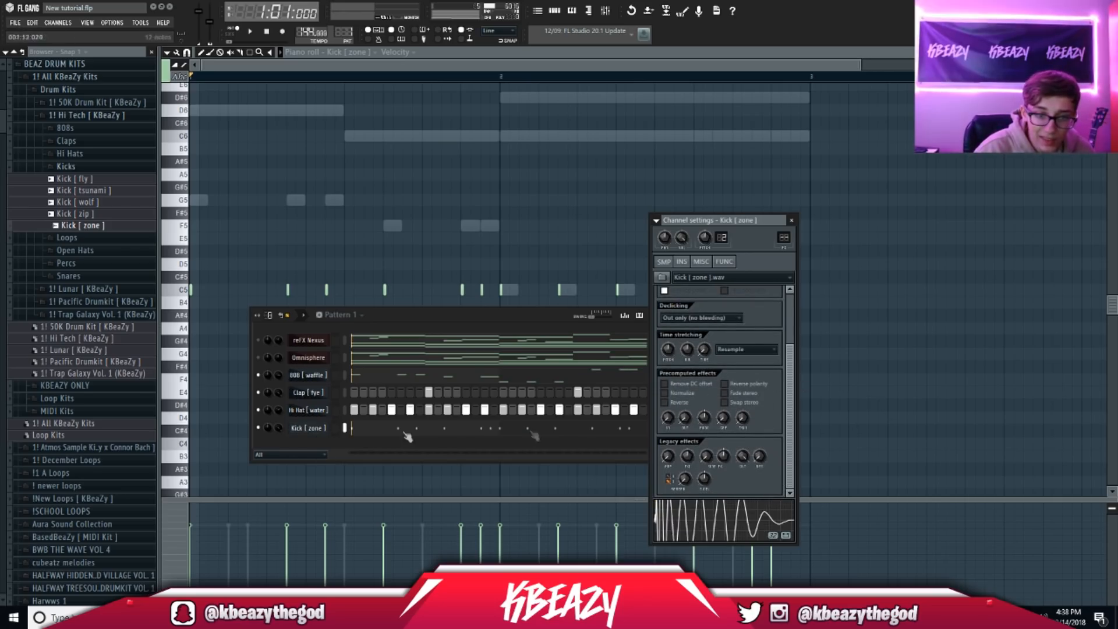
{"action": "left_click", "coordinate": [315, 376]}
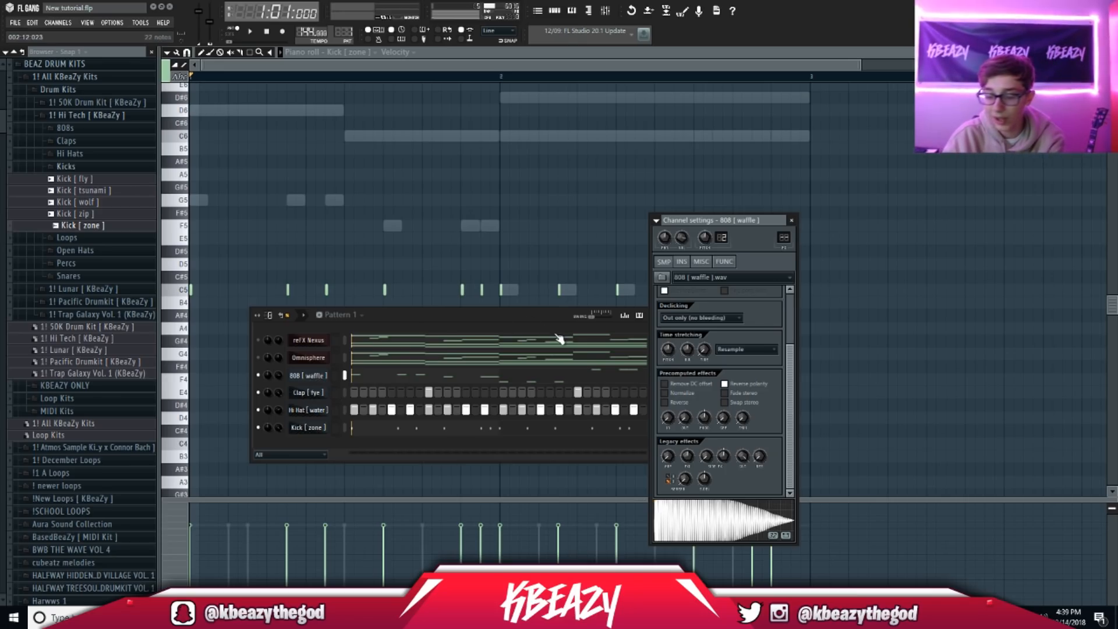
Step: Compare the 808 with Reverse polarity off and on, leaving it reversed
{"action": "left_click", "coordinate": [728, 386]}
{"action": "key", "text": "space"}
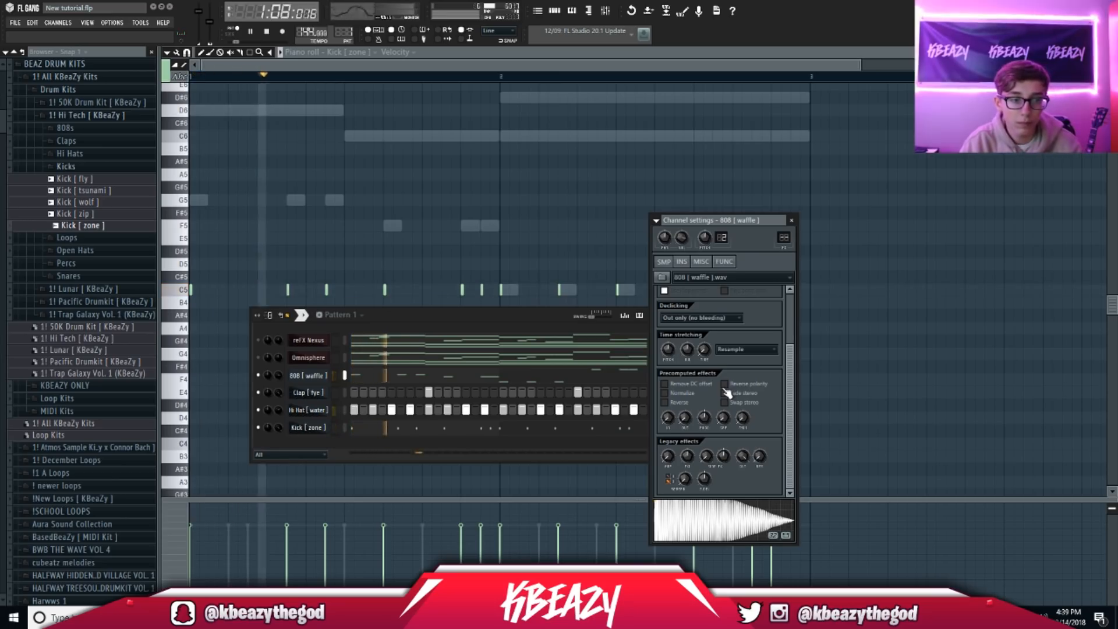
{"action": "key", "text": "space"}
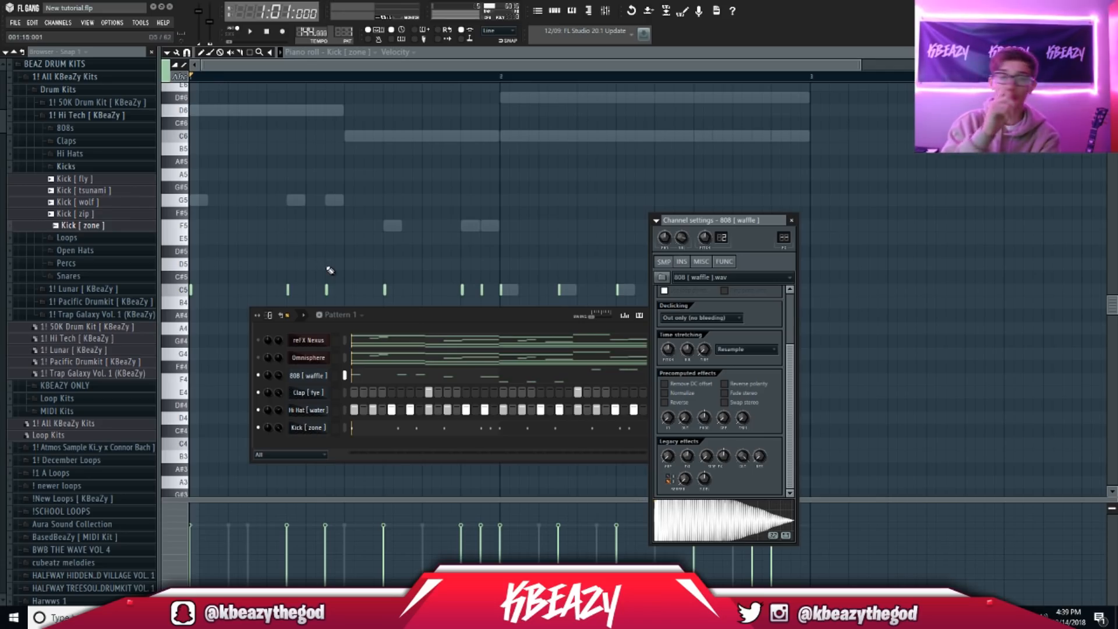
{"action": "left_click", "coordinate": [745, 384]}
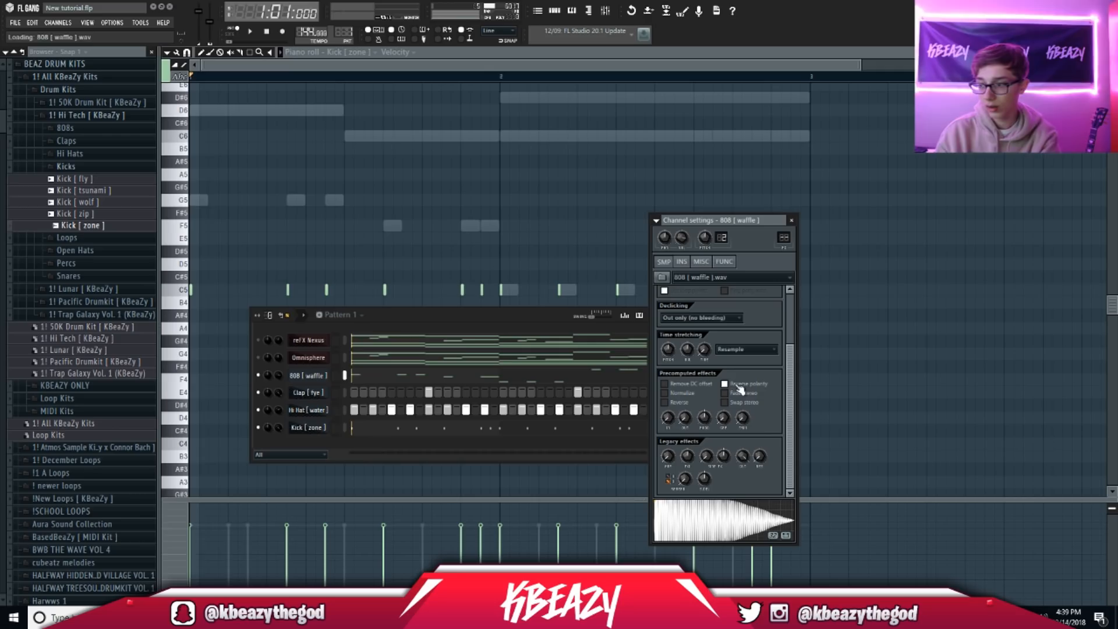
{"action": "key", "text": "space"}
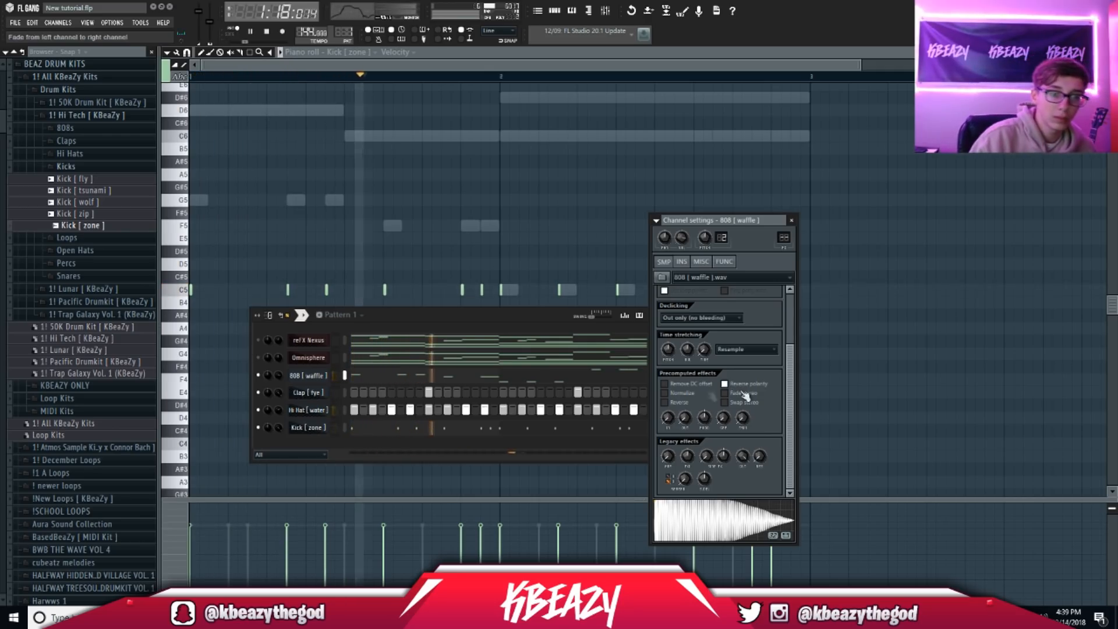
{"action": "double_click", "coordinate": [308, 429]}
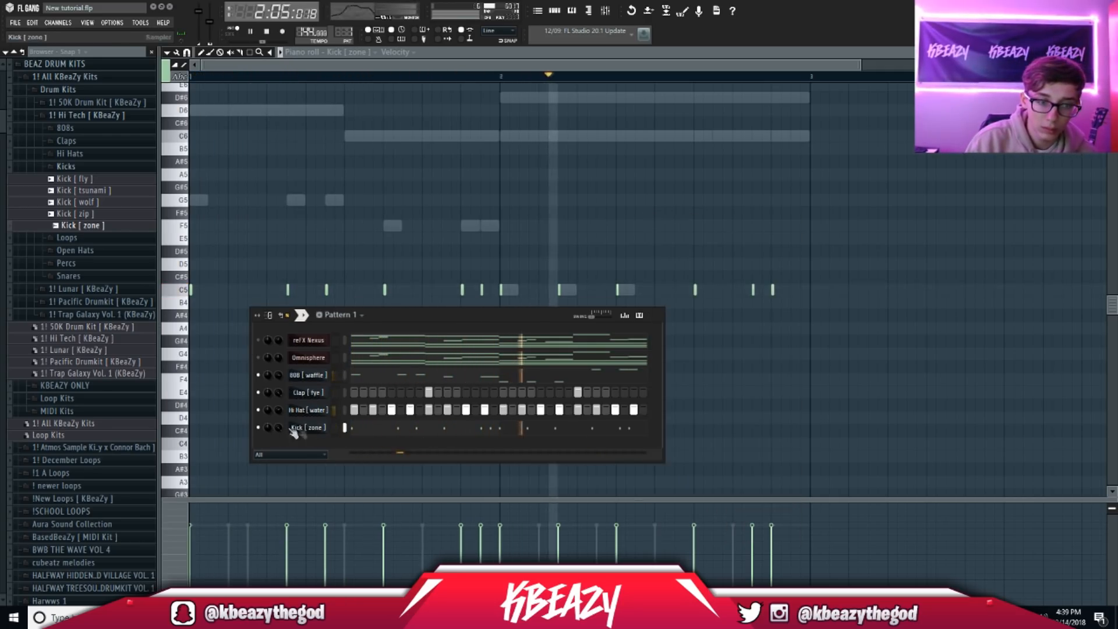
Step: Inspect the Kick [ zone ] and 808 [ waffle ] channel settings with playback stopped
{"action": "left_click", "coordinate": [296, 430]}
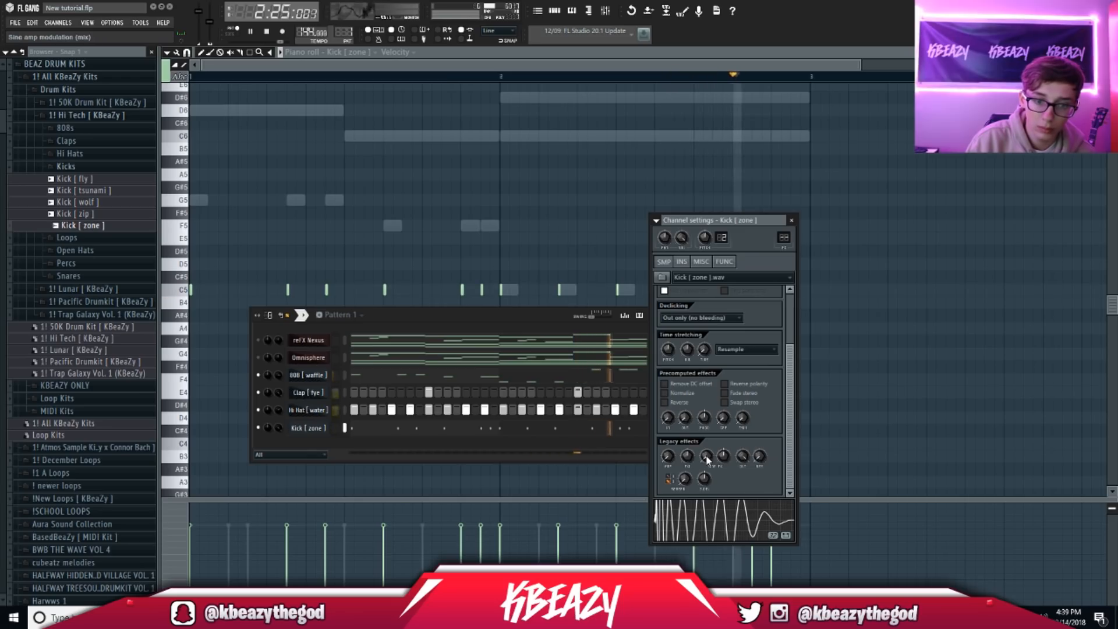
{"action": "key", "text": "space"}
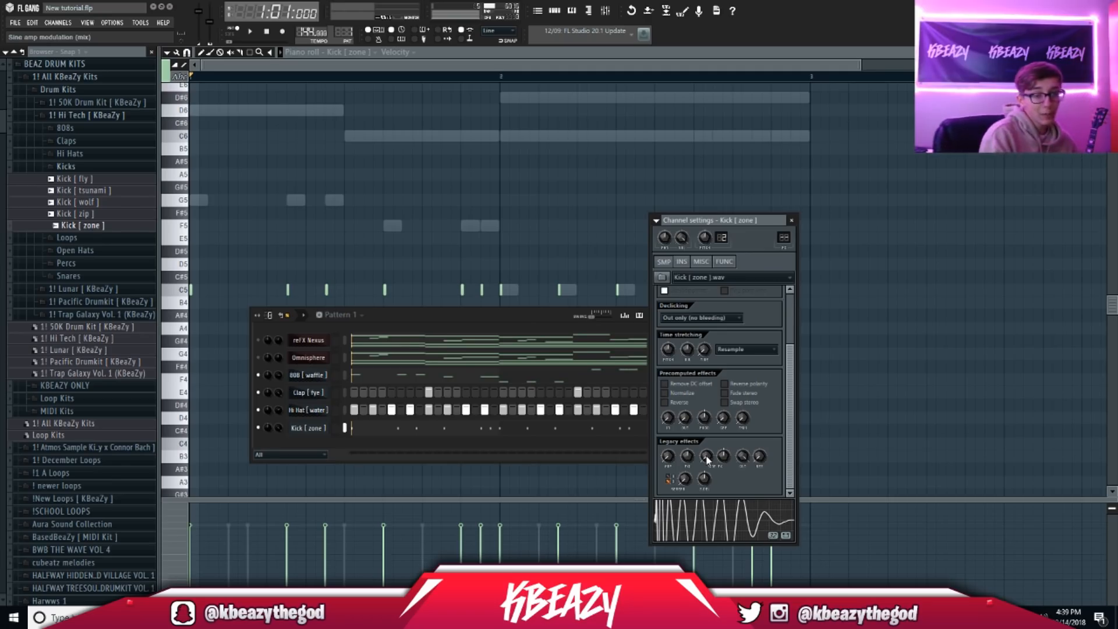
{"action": "left_click", "coordinate": [297, 376]}
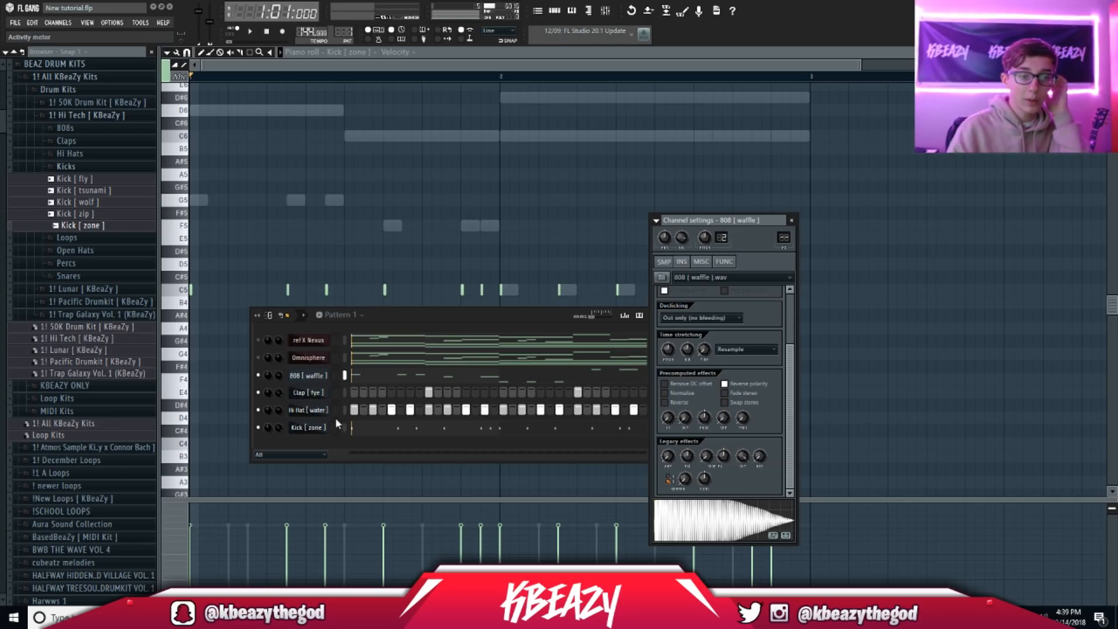
{"action": "left_click", "coordinate": [318, 427]}
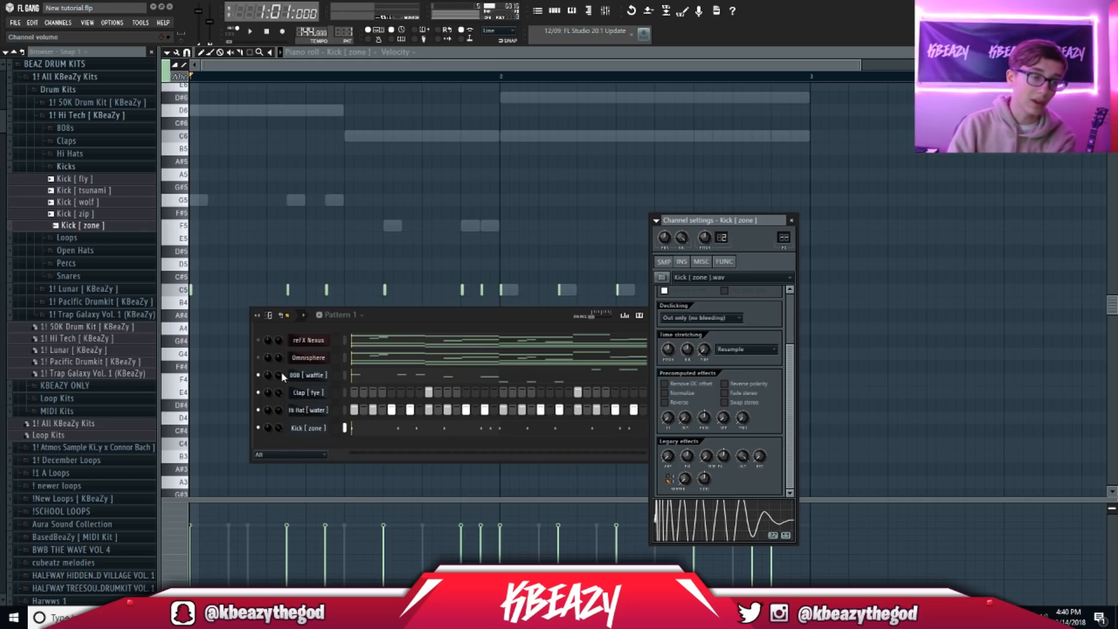
Step: Solo Nexus during playback, unmute hi hat, clap, 808 and kick, then open Hi Hat [ water ] options
{"action": "right_click", "coordinate": [260, 342]}
{"action": "left_click", "coordinate": [266, 353]}
{"action": "key", "text": "space"}
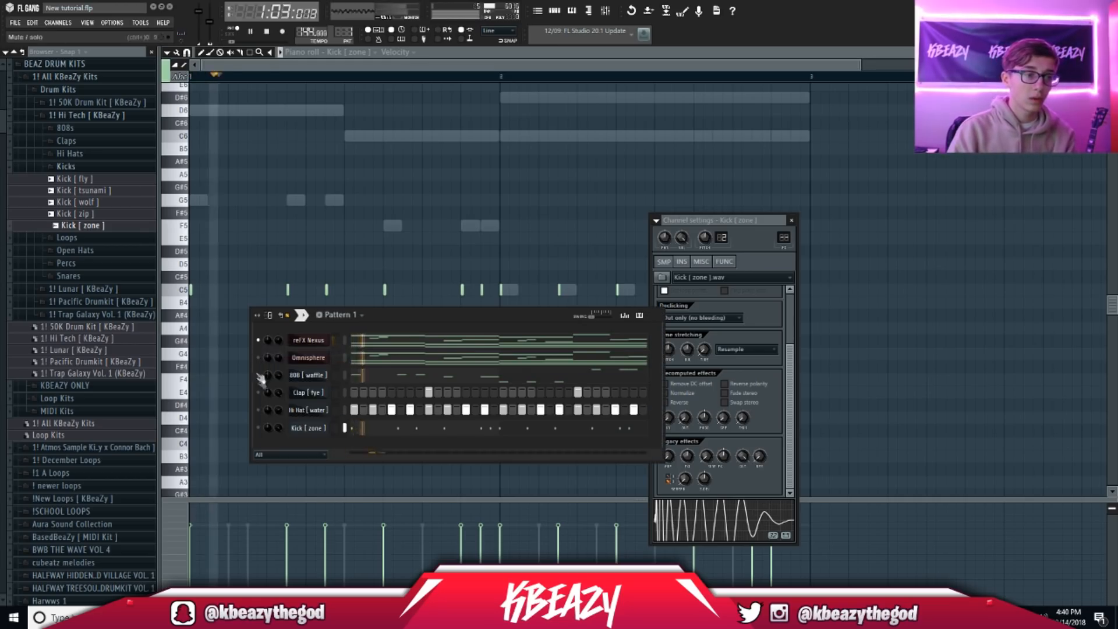
{"action": "left_click", "coordinate": [259, 410]}
{"action": "left_click", "coordinate": [258, 392]}
{"action": "left_click", "coordinate": [259, 375]}
{"action": "left_click", "coordinate": [259, 428]}
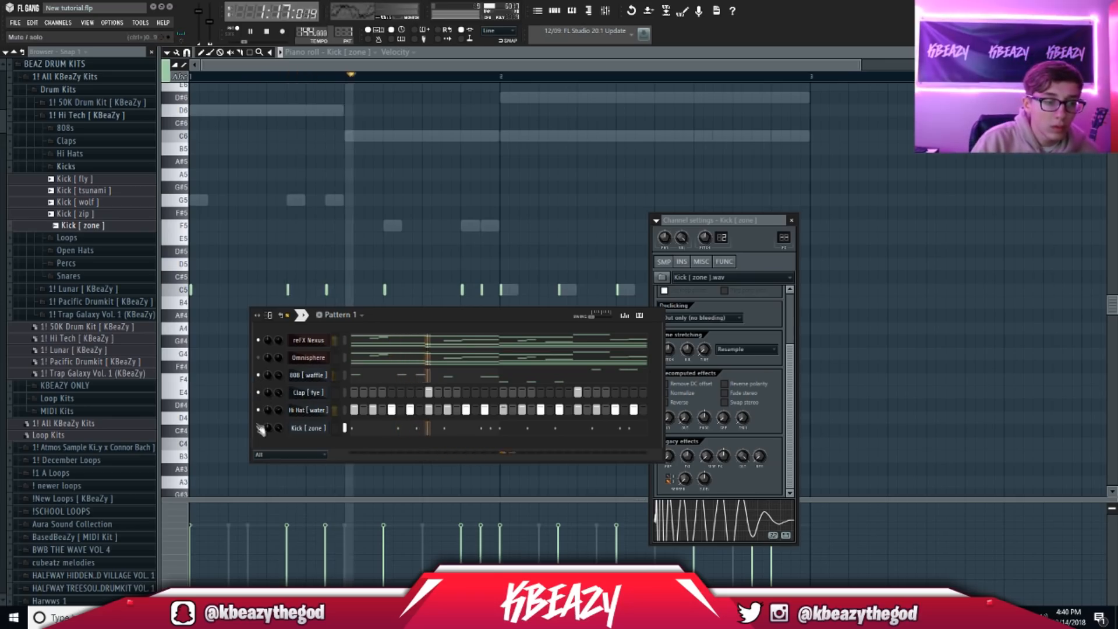
{"action": "left_click", "coordinate": [67, 169]}
{"action": "right_click", "coordinate": [308, 410]}
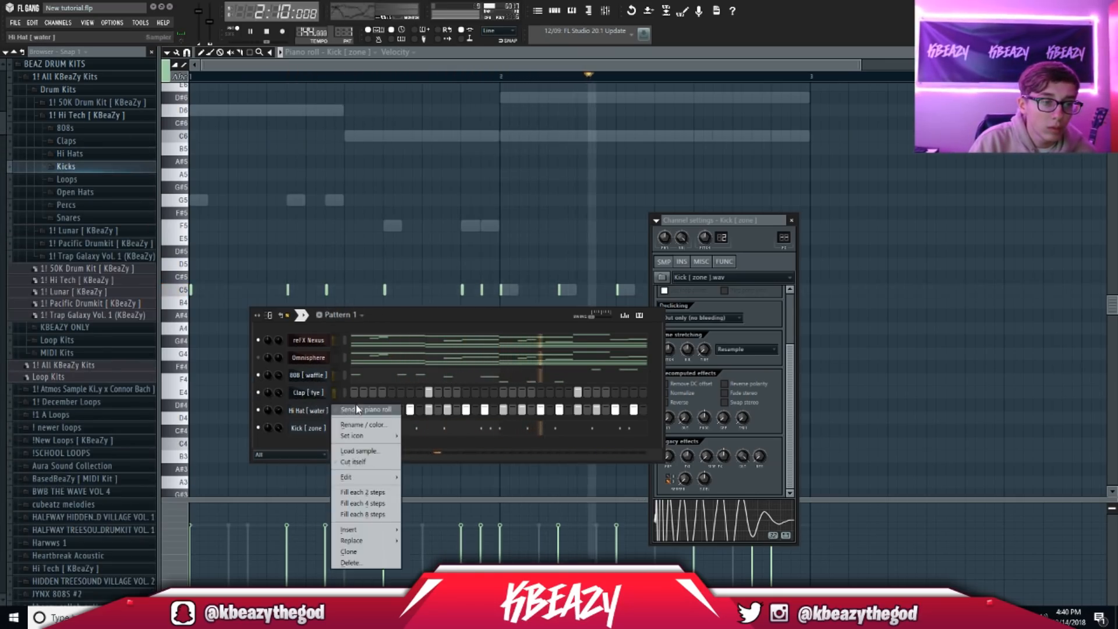
Step: Show the Hi Hat [ water ] notes in the piano roll with snap set to 1/3 step
{"action": "left_click", "coordinate": [355, 407]}
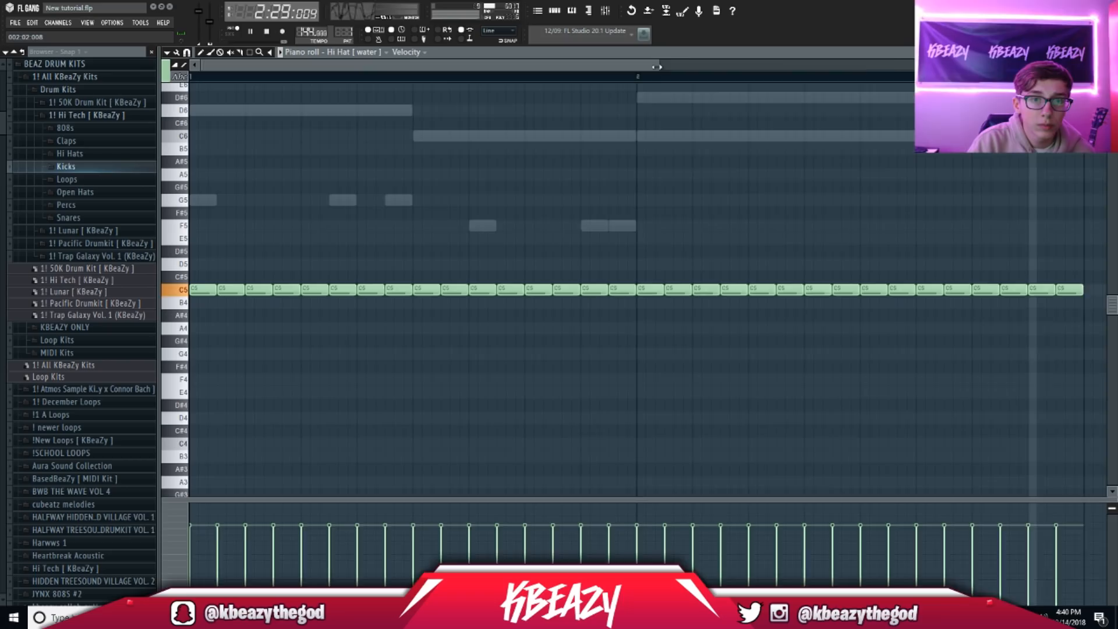
{"action": "left_click_drag", "start_coordinate": [659, 66], "coordinate": [894, 65]}
{"action": "left_click", "coordinate": [187, 51]}
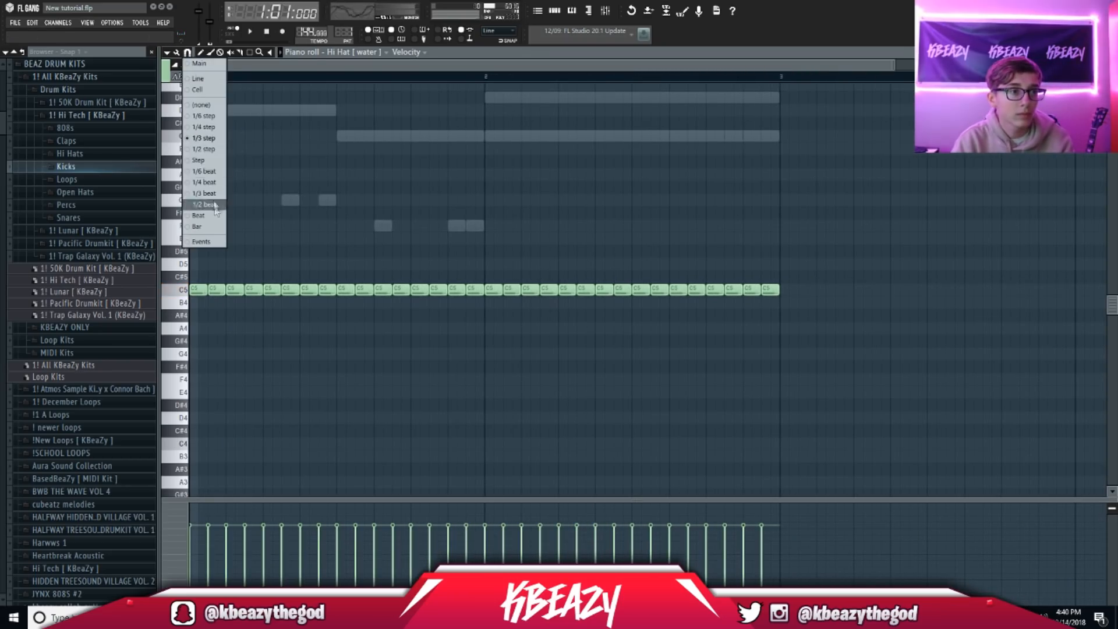
{"action": "left_click", "coordinate": [204, 138]}
{"action": "key", "text": "space"}
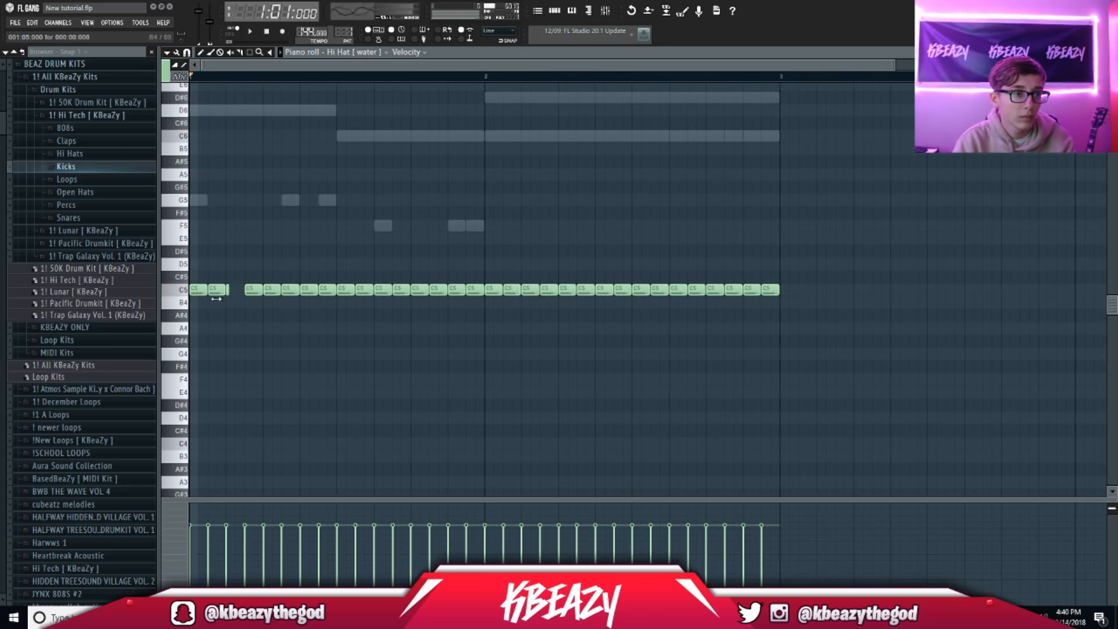
{"action": "key", "text": "space"}
{"action": "key", "text": "space"}
Step: Shorten a C5 note and paint tiny C5 notes for a fast hi-hat roll
{"action": "right_click", "coordinate": [231, 290]}
{"action": "key", "text": "space"}
{"action": "mouse_move", "coordinate": [224, 291]}
{"action": "left_mouse_down"}
{"action": "mouse_move", "coordinate": [198, 295]}
{"action": "mouse_move", "coordinate": [219, 290]}
{"action": "left_mouse_up"}
{"action": "key", "text": "space"}
{"action": "key", "text": "space"}
{"action": "left_click", "coordinate": [228, 290]}
{"action": "key", "text": "space"}
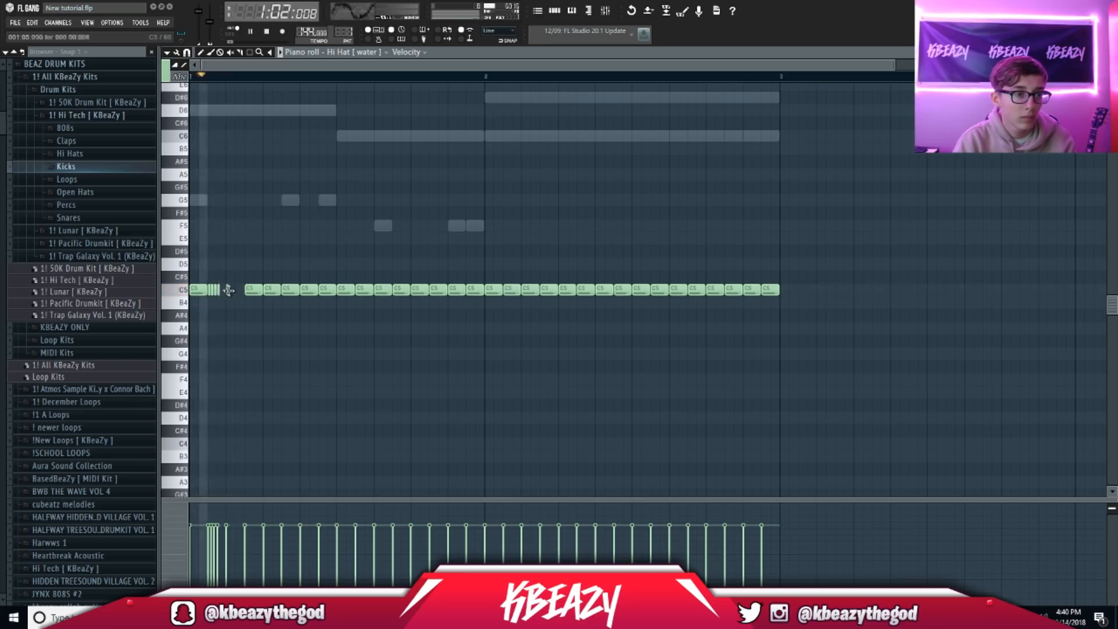
{"action": "key", "text": "space"}
{"action": "key", "text": "space"}
{"action": "key", "text": "space"}
{"action": "left_click", "coordinate": [236, 290]}
{"action": "key", "text": "space"}
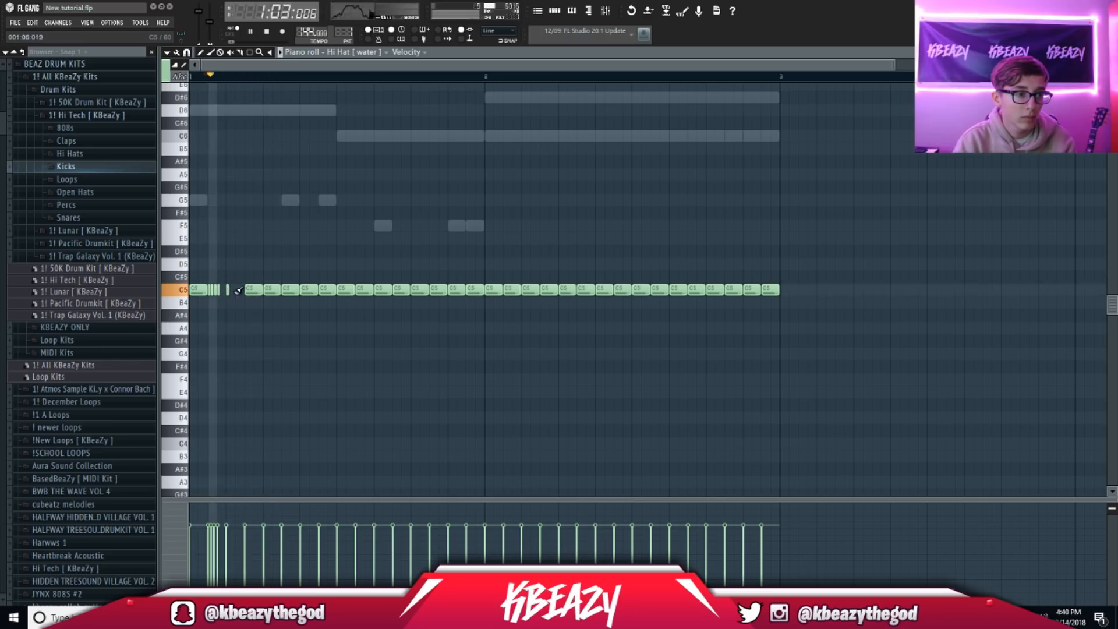
Step: Switch snap to 1/6 beat and replace the isolated C5 hit with a short C5 note
{"action": "left_click_drag", "start_coordinate": [892, 65], "coordinate": [373, 198]}
{"action": "right_click", "coordinate": [359, 289]}
{"action": "key", "text": "space"}
{"action": "left_click", "coordinate": [188, 53]}
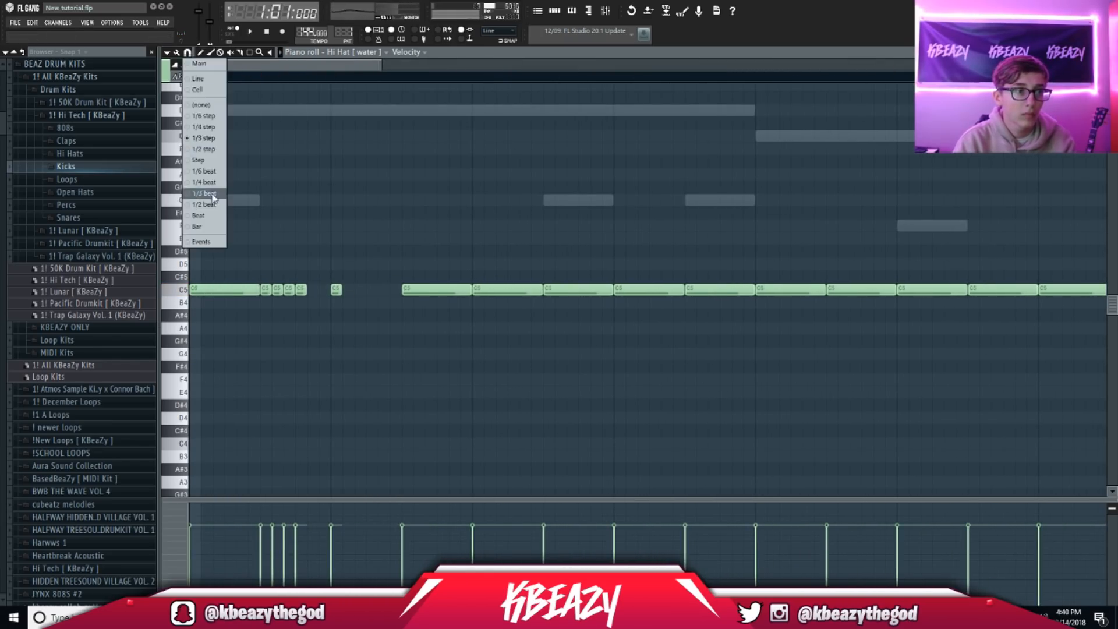
{"action": "left_click", "coordinate": [210, 172]}
{"action": "key", "text": "space"}
{"action": "left_click", "coordinate": [360, 289]}
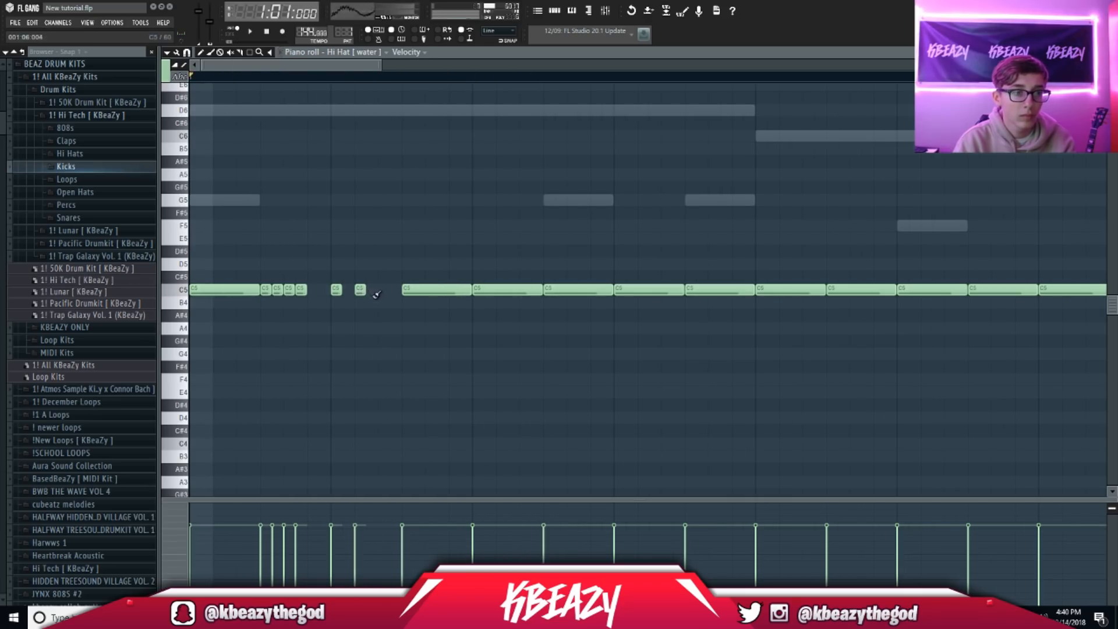
{"action": "left_click", "coordinate": [384, 290]}
{"action": "right_click", "coordinate": [383, 289]}
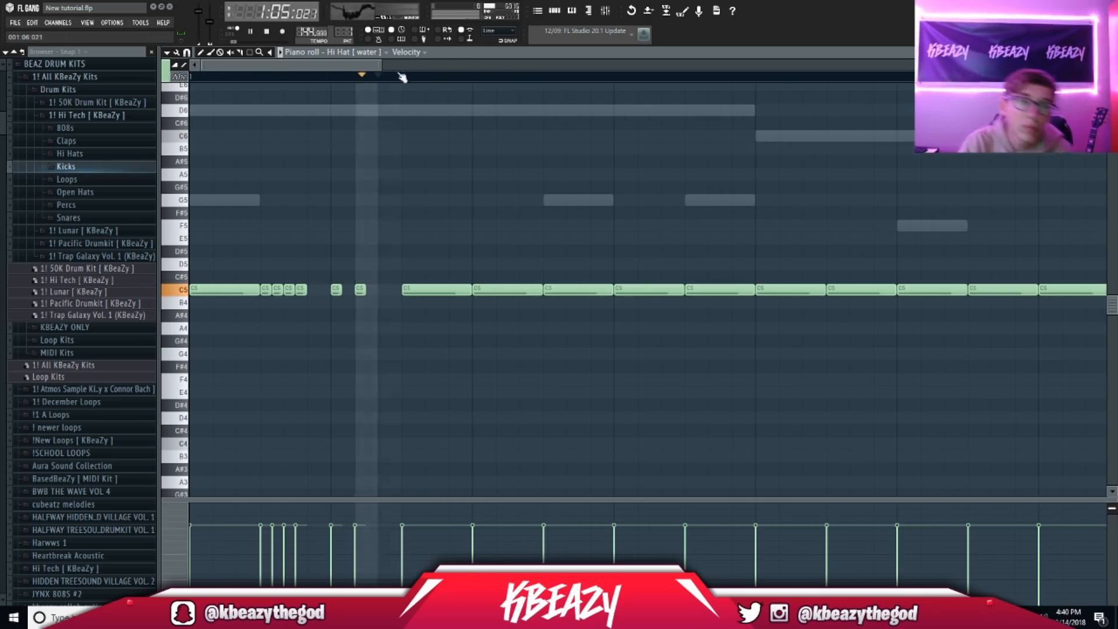
Step: Paint an F#4 note and a short F#4 run in place of a C5 hit
{"action": "left_click_drag", "start_coordinate": [383, 63], "coordinate": [505, 64]}
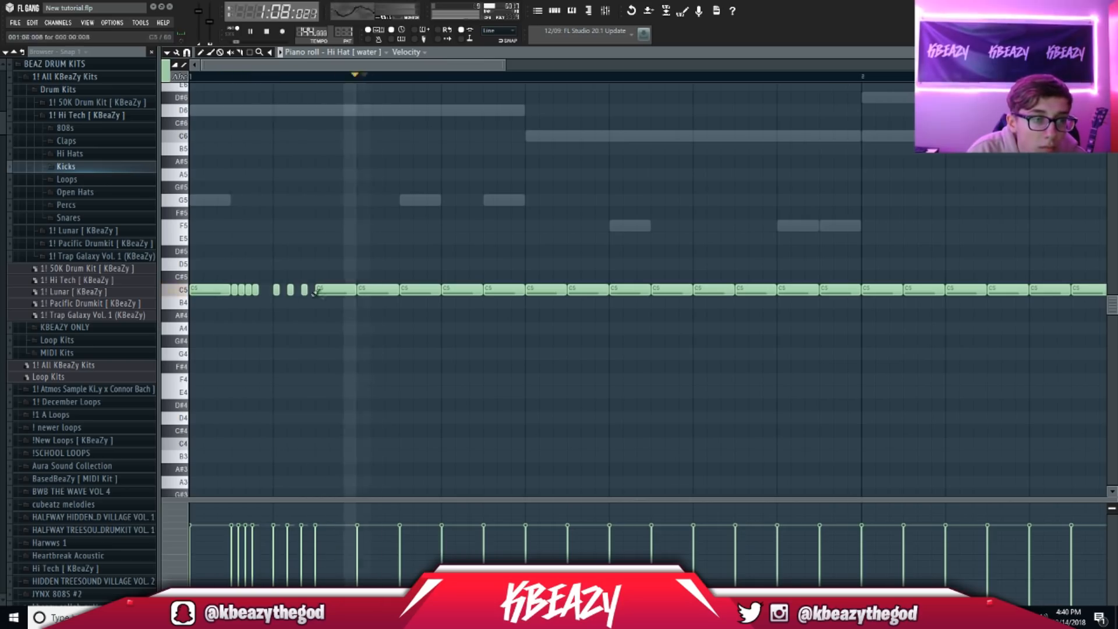
{"action": "left_click", "coordinate": [629, 367]}
{"action": "mouse_move", "coordinate": [650, 367]}
{"action": "left_mouse_down"}
{"action": "mouse_move", "coordinate": [628, 374]}
{"action": "mouse_move", "coordinate": [686, 367]}
{"action": "left_mouse_up"}
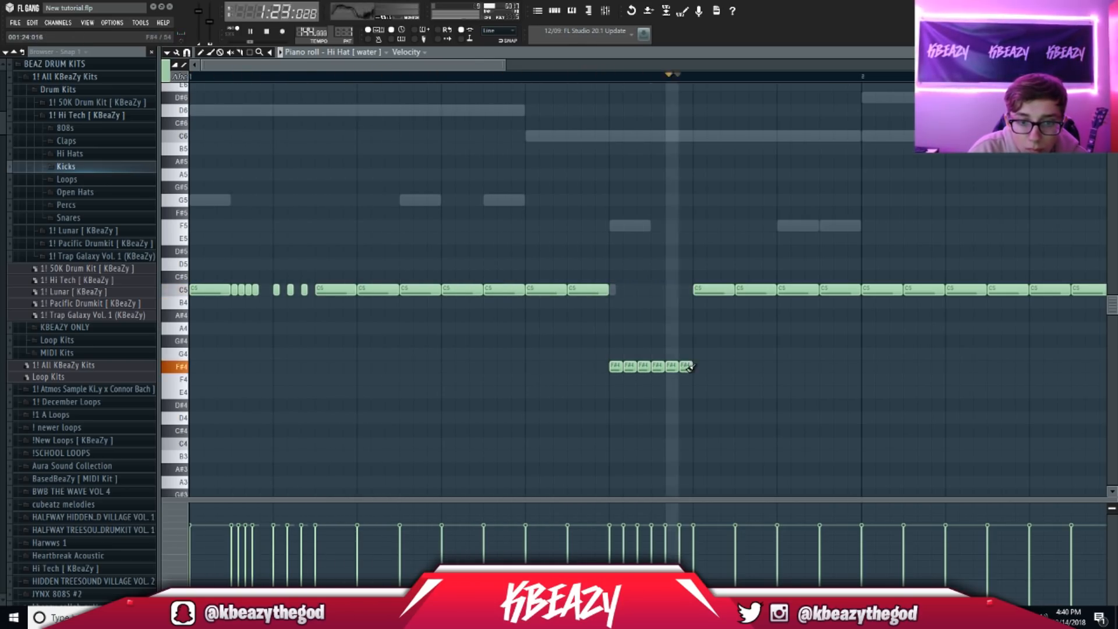
Step: Fill the gap with more F#4 notes and select the nine-note F#4 roll
{"action": "left_click", "coordinate": [591, 365]}
{"action": "left_click_drag", "start_coordinate": [575, 373], "coordinate": [603, 369]}
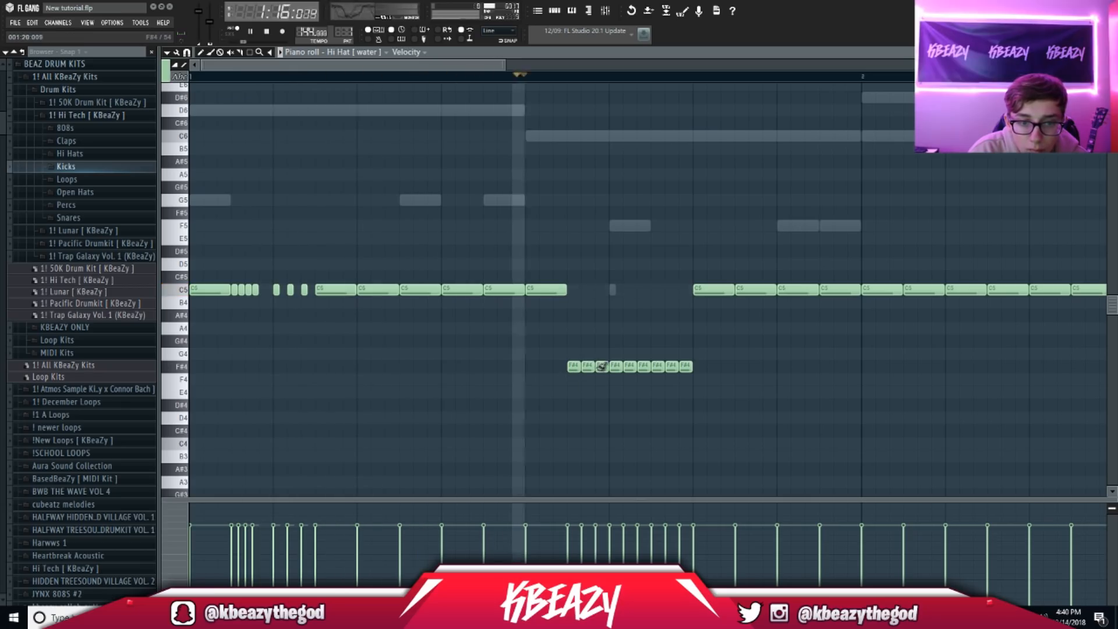
{"action": "left_click_drag", "start_coordinate": [718, 384], "coordinate": [560, 353]}
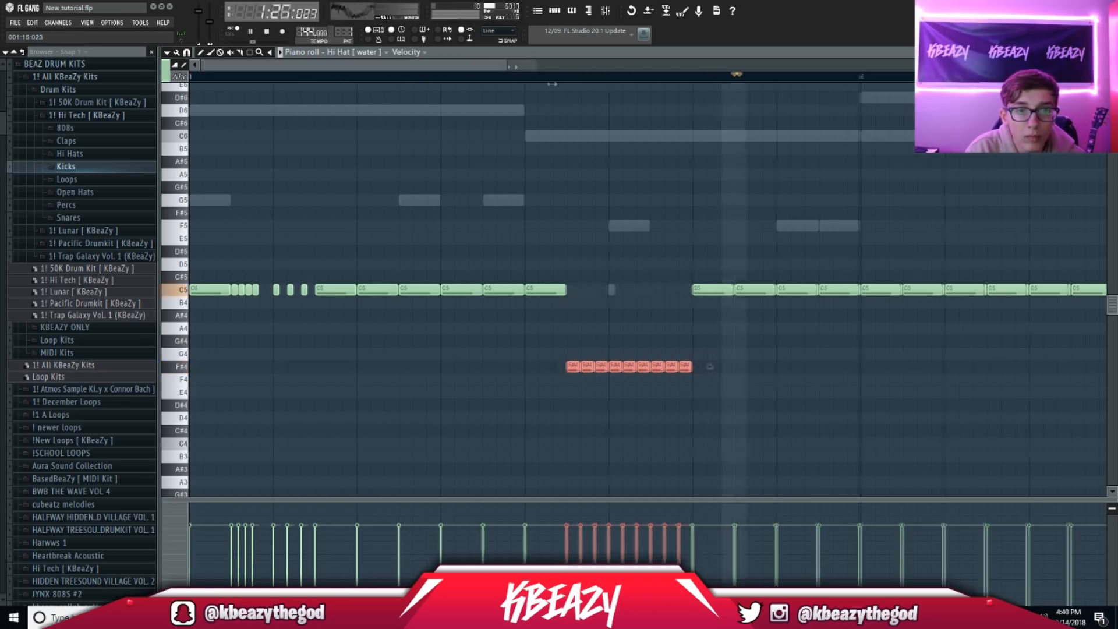
{"action": "left_click_drag", "start_coordinate": [502, 69], "coordinate": [897, 69]}
{"action": "left_click", "coordinate": [202, 53]}
{"action": "left_click_drag", "start_coordinate": [517, 398], "coordinate": [330, 344]}
{"action": "scroll", "coordinate": [331, 344], "scroll_direction": "down", "scroll_amount": 4}
{"action": "scroll", "coordinate": [382, 332], "scroll_direction": "up", "scroll_amount": 3}
{"action": "scroll", "coordinate": [388, 335], "scroll_direction": "up", "scroll_amount": 2}
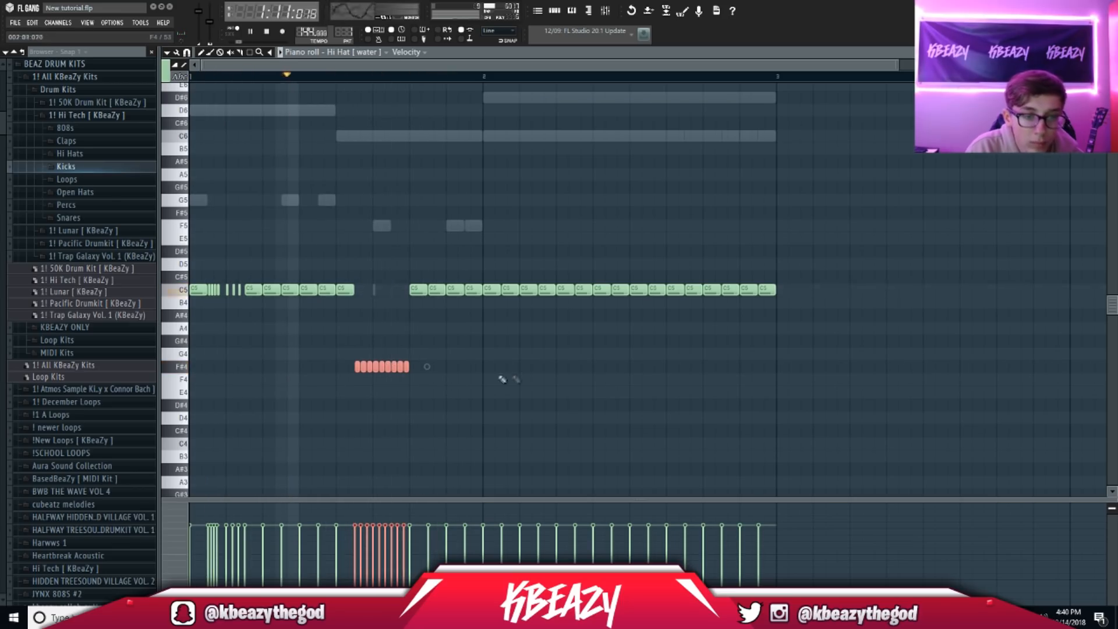
Step: Copy the F#4 roll further into the pattern and trim it to six notes
{"action": "left_click_drag", "start_coordinate": [390, 365], "coordinate": [554, 367]}
{"action": "right_click", "coordinate": [568, 367]}
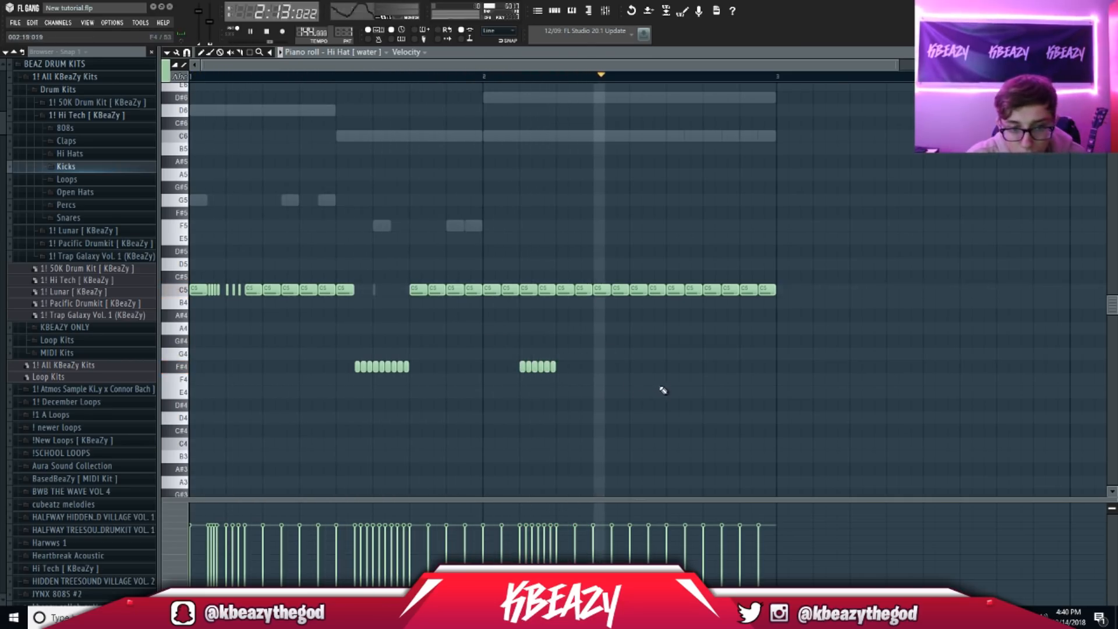
{"action": "key", "text": "space"}
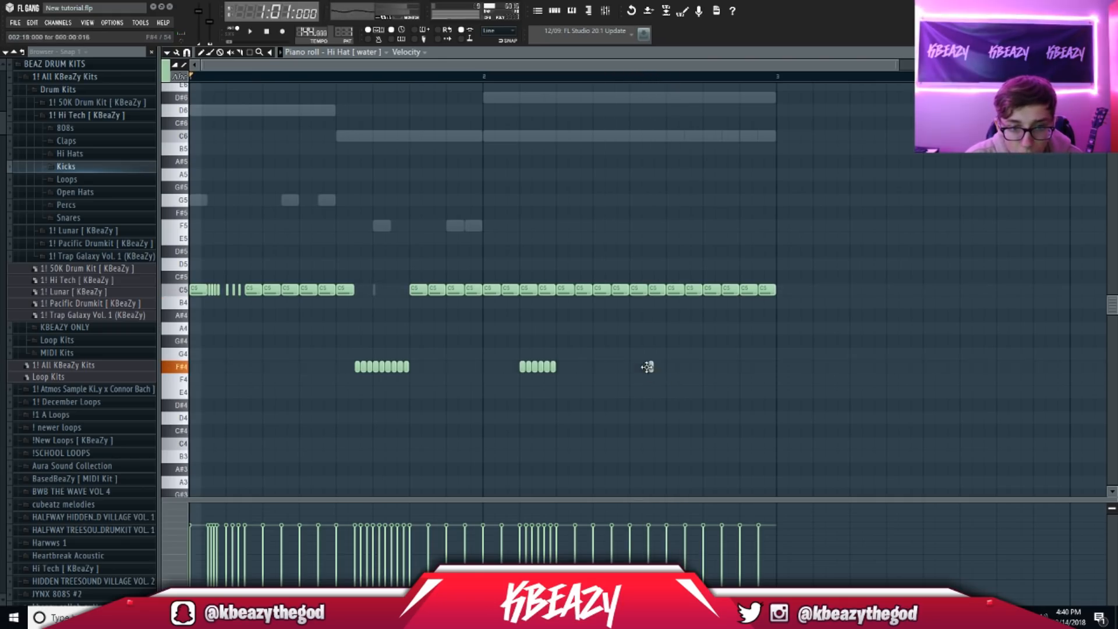
{"action": "key", "text": "space"}
Step: Play from bar 2 while trying single F#4 notes there, removing them again
{"action": "left_click", "coordinate": [619, 367]}
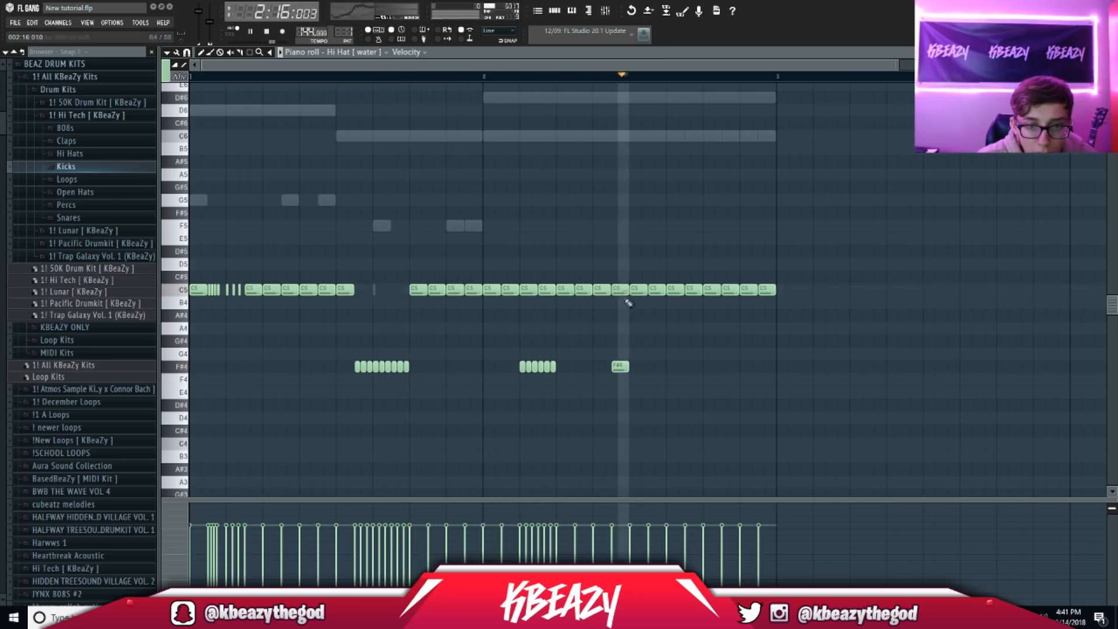
{"action": "key", "text": "space"}
{"action": "left_click", "coordinate": [485, 78]}
{"action": "key", "text": "space"}
{"action": "right_click", "coordinate": [620, 369]}
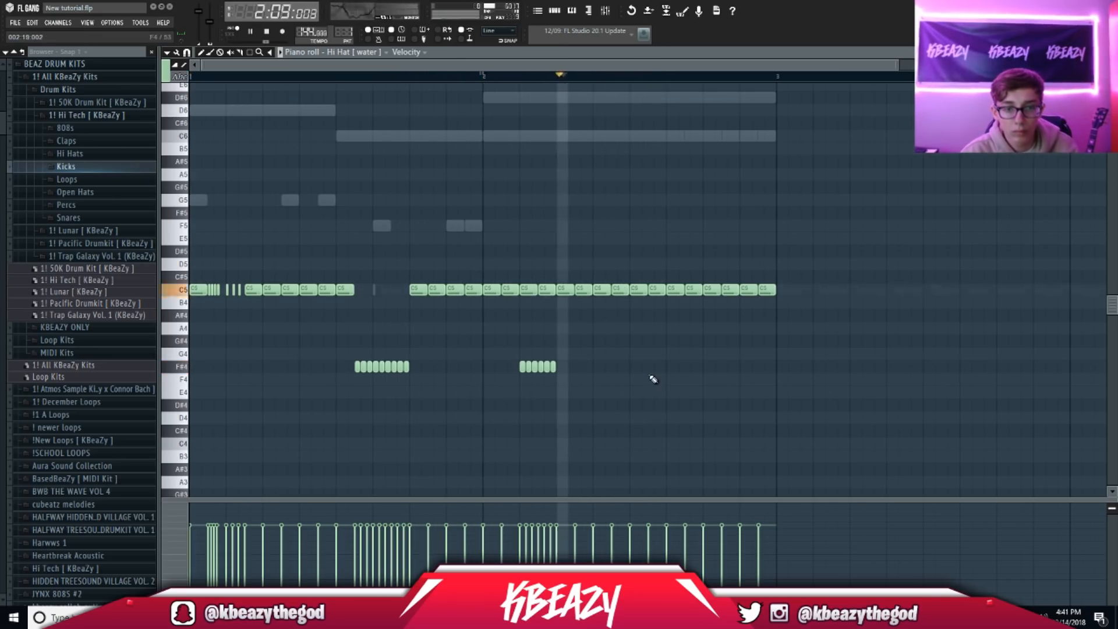
{"action": "left_click", "coordinate": [668, 366]}
{"action": "right_click", "coordinate": [670, 366]}
{"action": "key", "text": "space"}
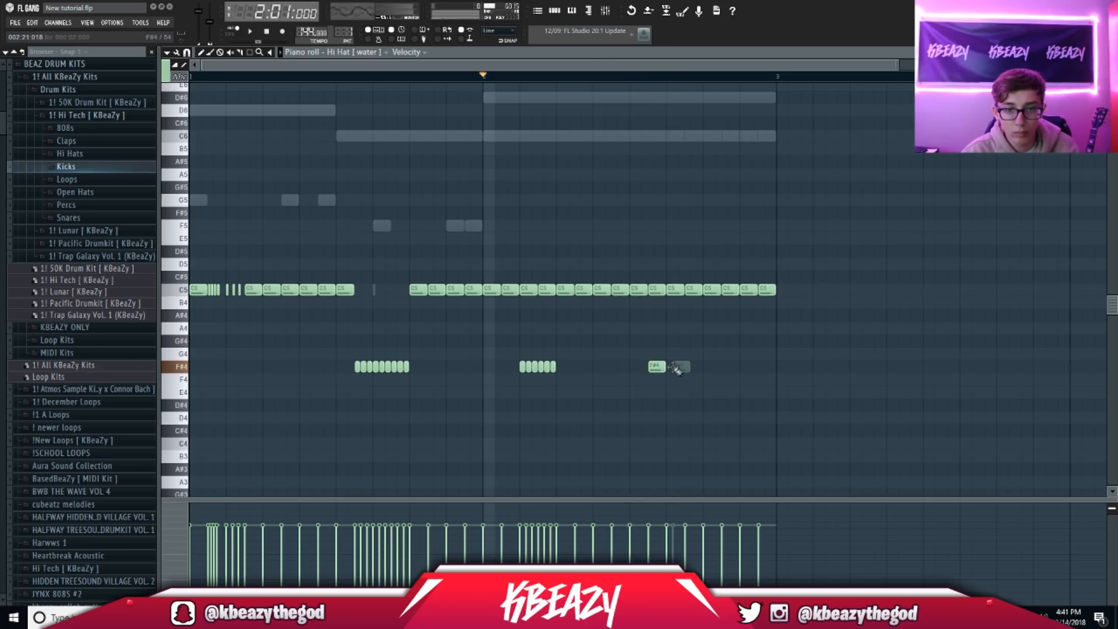
{"action": "key", "text": "space"}
Step: Copy three F#4 notes later into bar 2 and replace the overlapping C5 hits
{"action": "left_click_drag", "start_coordinate": [535, 383], "coordinate": [667, 376]}
{"action": "left_click", "coordinate": [691, 305], "text": "ctrl"}
{"action": "left_click_drag", "start_coordinate": [691, 292], "coordinate": [687, 368]}
{"action": "right_click", "coordinate": [658, 290]}
{"action": "right_click", "coordinate": [674, 291]}
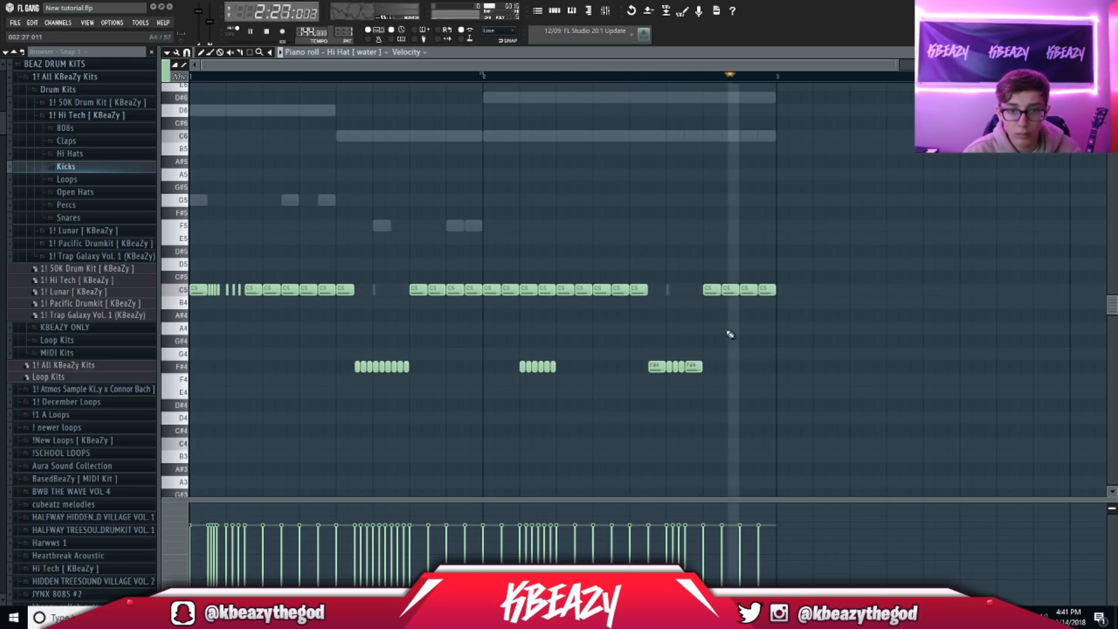
Step: Select all the F#4 roll notes and bring the Channel Rack back up
{"action": "left_click", "coordinate": [553, 8]}
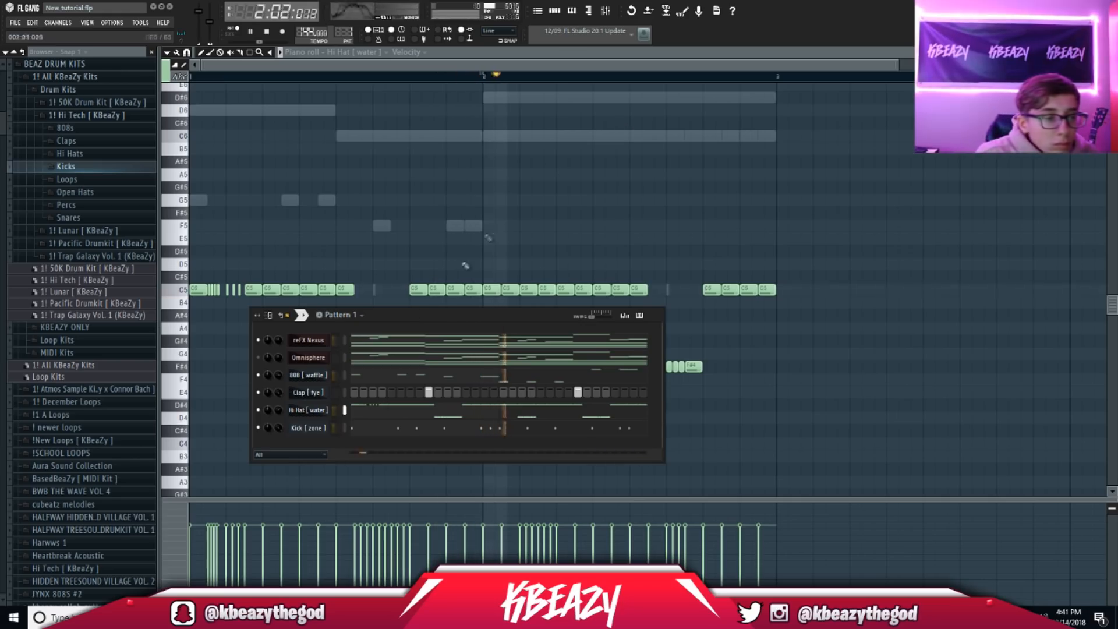
{"action": "key", "text": "F6"}
{"action": "left_click_drag", "start_coordinate": [725, 384], "coordinate": [338, 322]}
{"action": "key", "text": "space"}
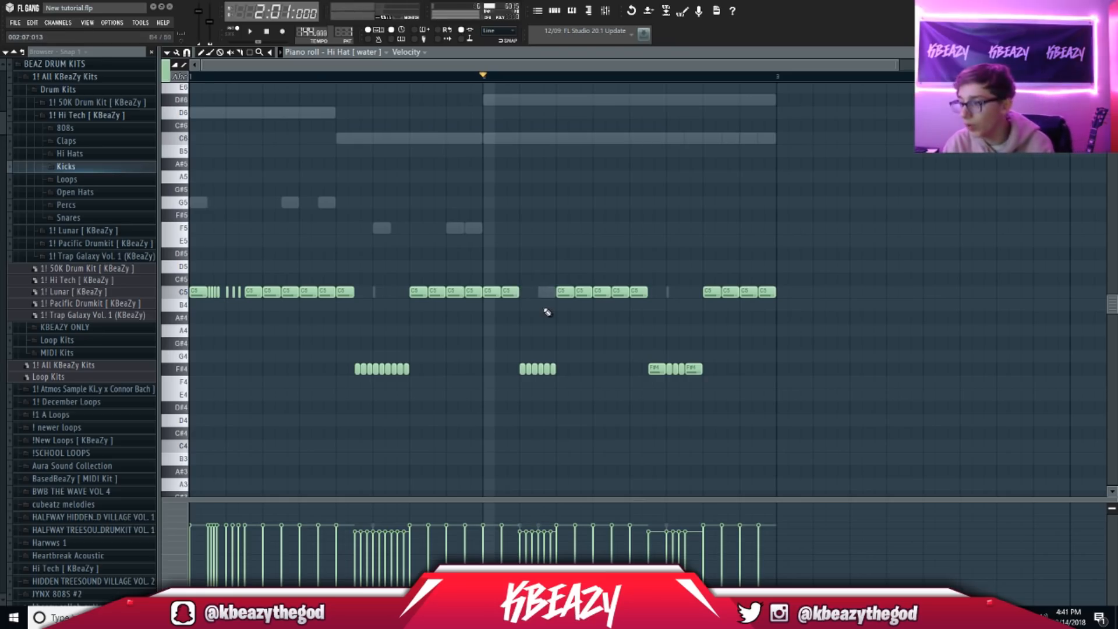
{"action": "left_click_drag", "start_coordinate": [752, 399], "coordinate": [307, 324]}
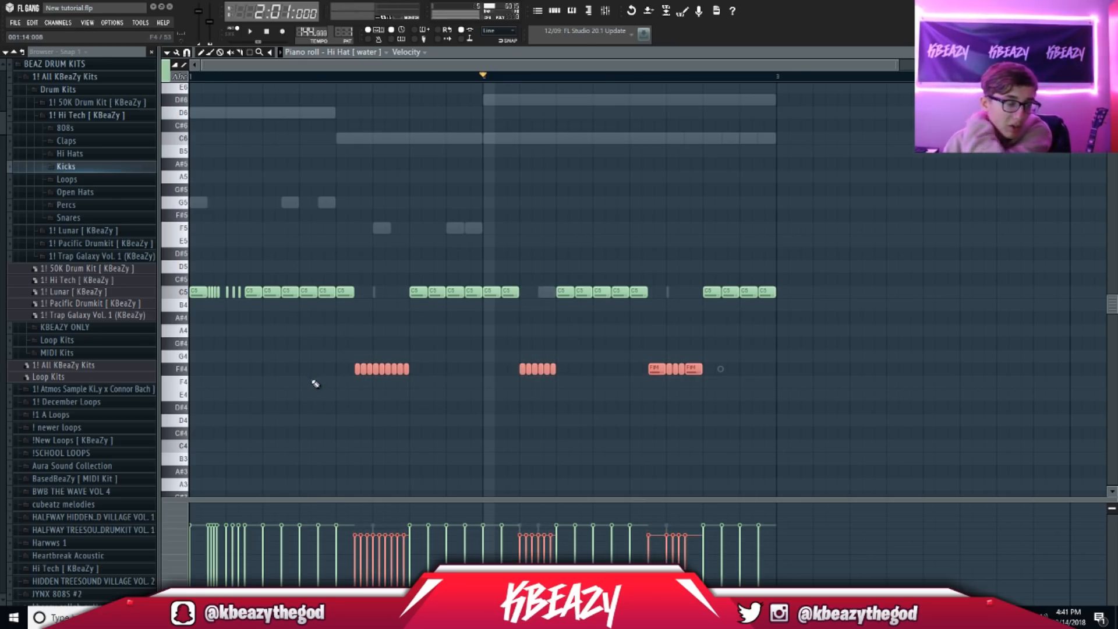
{"action": "left_click", "coordinate": [555, 12]}
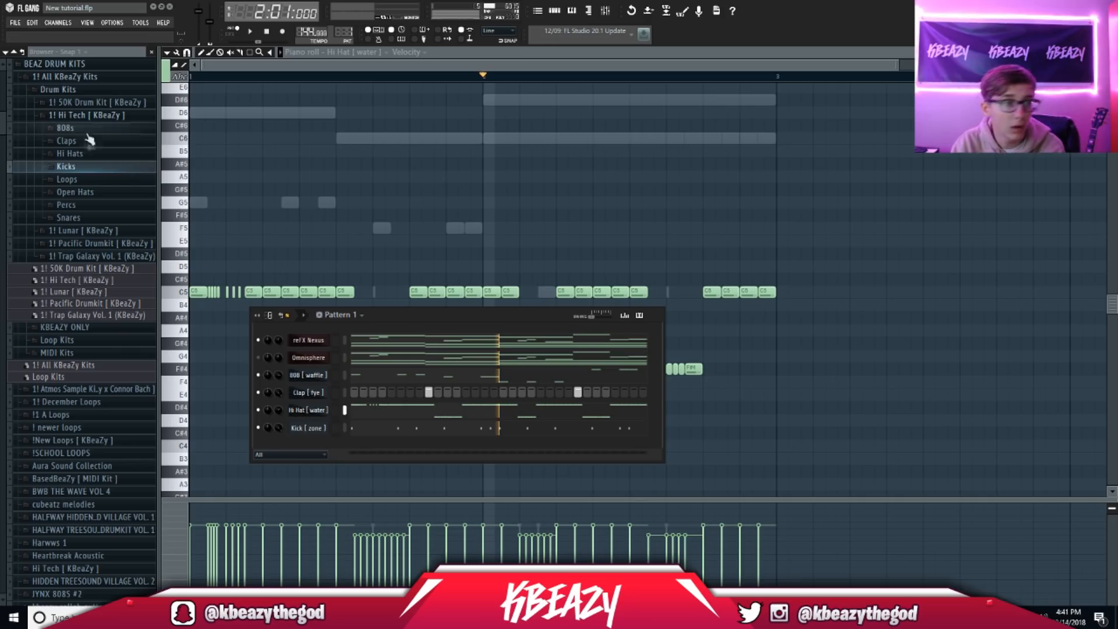
Step: Audition open hat samples such as Open Hat [ lazer ] and Open Hat [ zone ]
{"action": "key", "text": "space"}
{"action": "left_click", "coordinate": [97, 192]}
{"action": "left_click", "coordinate": [89, 217]}
{"action": "key", "text": "space"}
{"action": "left_click", "coordinate": [192, 76]}
{"action": "key", "text": "space"}
{"action": "key", "text": "F6"}
{"action": "left_click", "coordinate": [108, 251]}
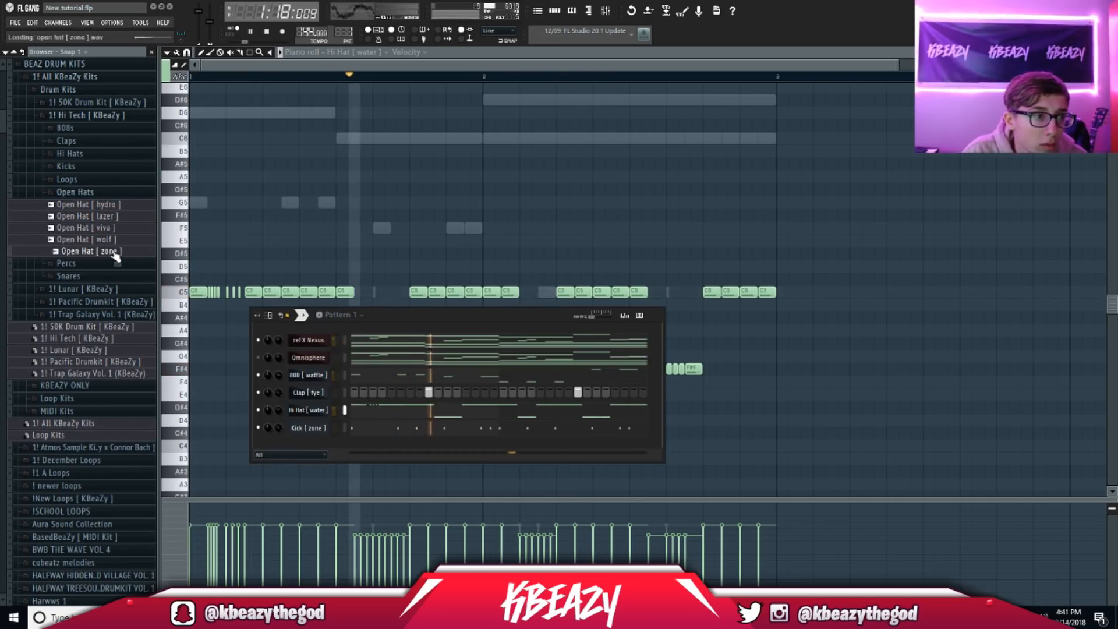
Step: Add Open Hat [ wolf ] as a channel with one hit and preview Perc [ glide ]
{"action": "left_click_drag", "start_coordinate": [94, 240], "coordinate": [297, 428]}
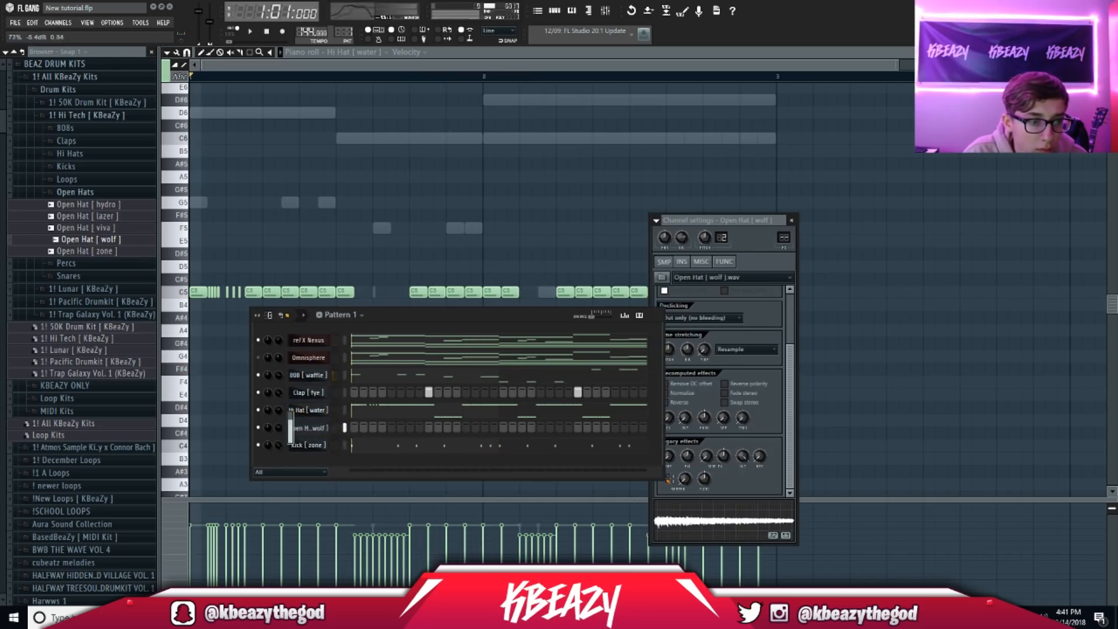
{"action": "left_click", "coordinate": [540, 428]}
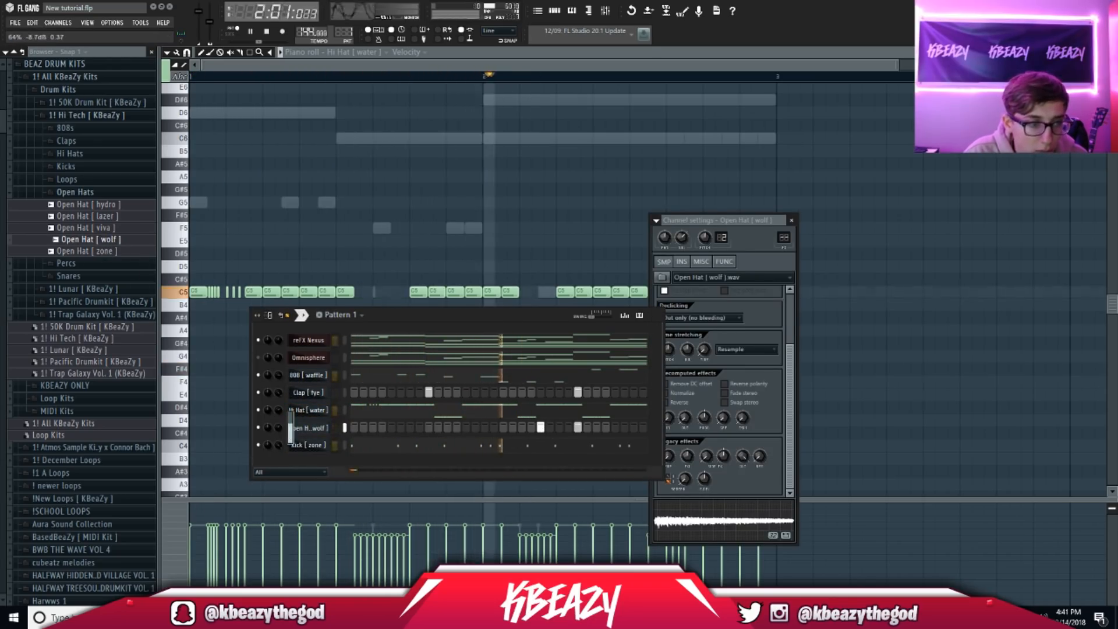
{"action": "left_click", "coordinate": [75, 192]}
{"action": "left_click", "coordinate": [65, 205]}
{"action": "left_click", "coordinate": [77, 229]}
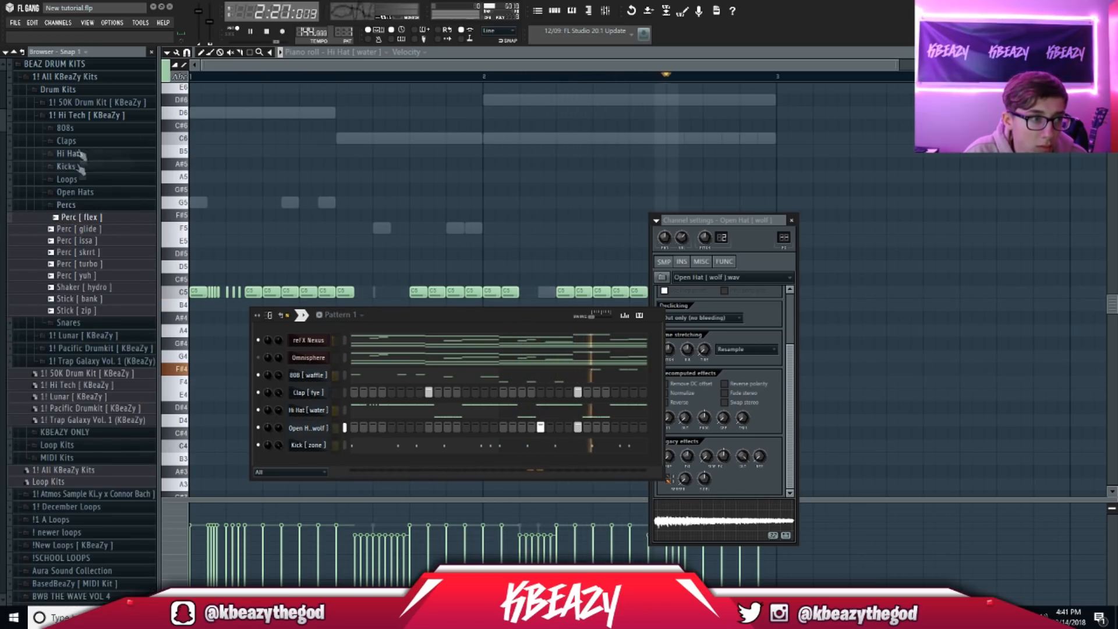
Step: Preview Trap Galaxy Vol. 1 snares: Chop, Kno The Meaning, Married To The Game, My Collection
{"action": "left_click", "coordinate": [88, 115]}
{"action": "left_click", "coordinate": [99, 153]}
{"action": "left_click", "coordinate": [68, 243]}
{"action": "left_click", "coordinate": [76, 266]}
{"action": "left_click", "coordinate": [87, 337]}
{"action": "left_click", "coordinate": [96, 360]}
{"action": "left_click", "coordinate": [99, 395]}
Step: Add the Snare [ My Collection ] channel and program two snare hits in its row
{"action": "left_click_drag", "start_coordinate": [295, 443], "coordinate": [303, 411]}
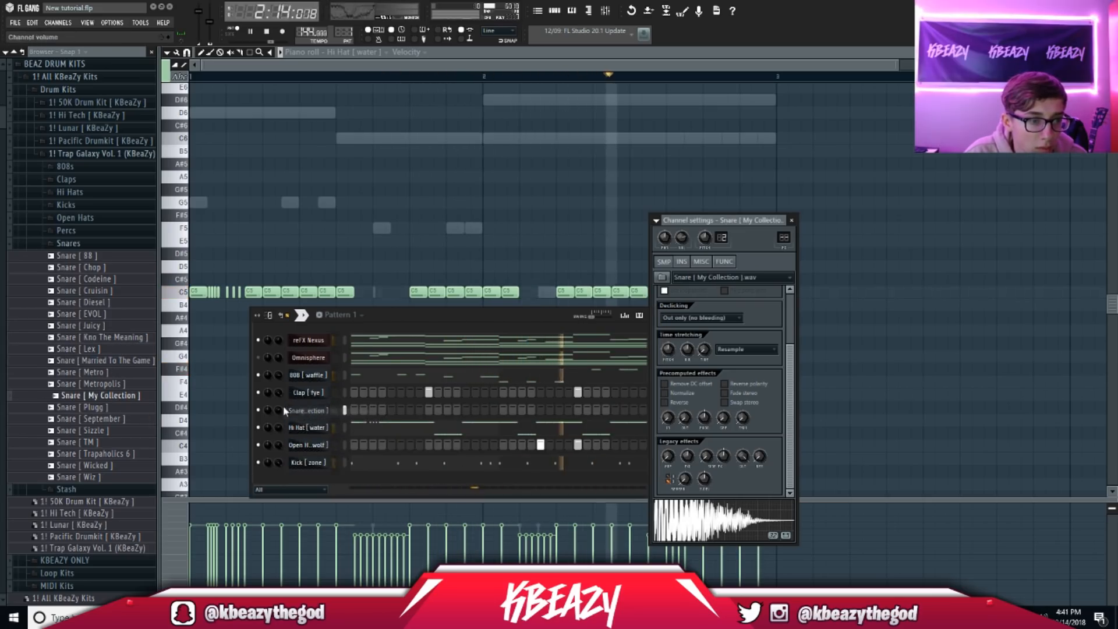
{"action": "left_click", "coordinate": [429, 410]}
{"action": "left_click", "coordinate": [485, 410]}
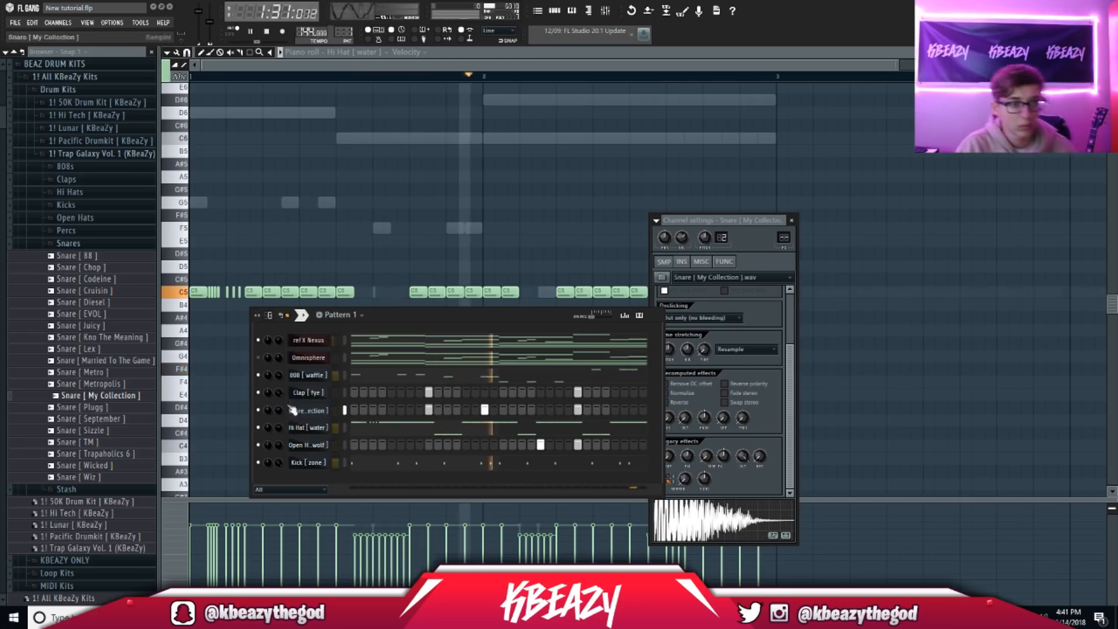
{"action": "left_click", "coordinate": [529, 58]}
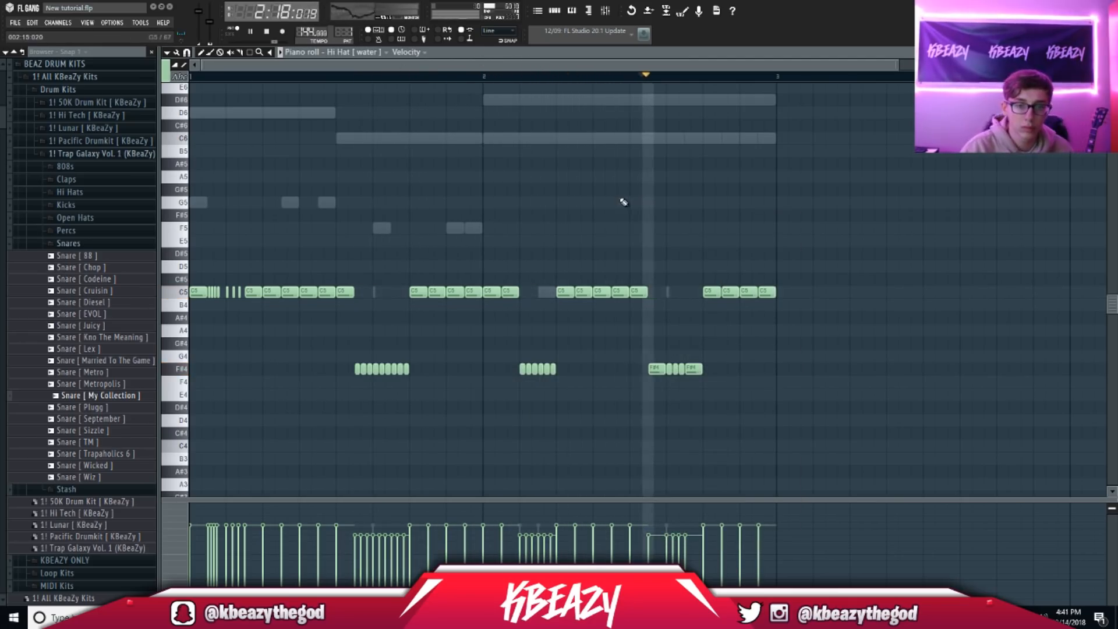
{"action": "left_click", "coordinate": [554, 12]}
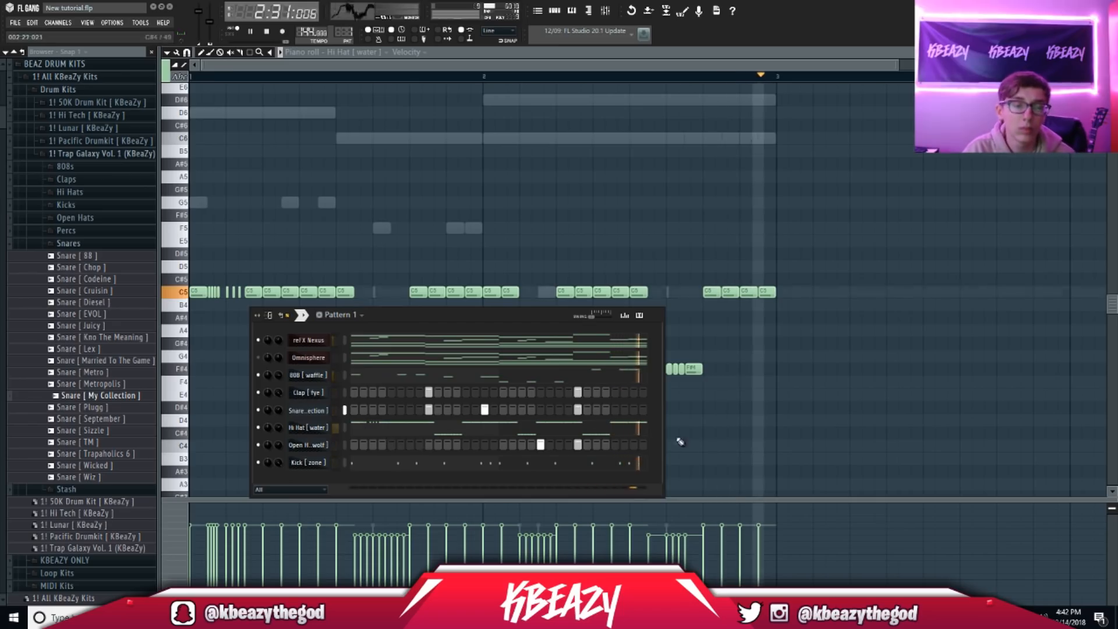
{"action": "right_click", "coordinate": [327, 446]}
Step: Add an extra Open Hat [ wolf ] note at C5 in the piano roll
{"action": "left_click", "coordinate": [363, 437]}
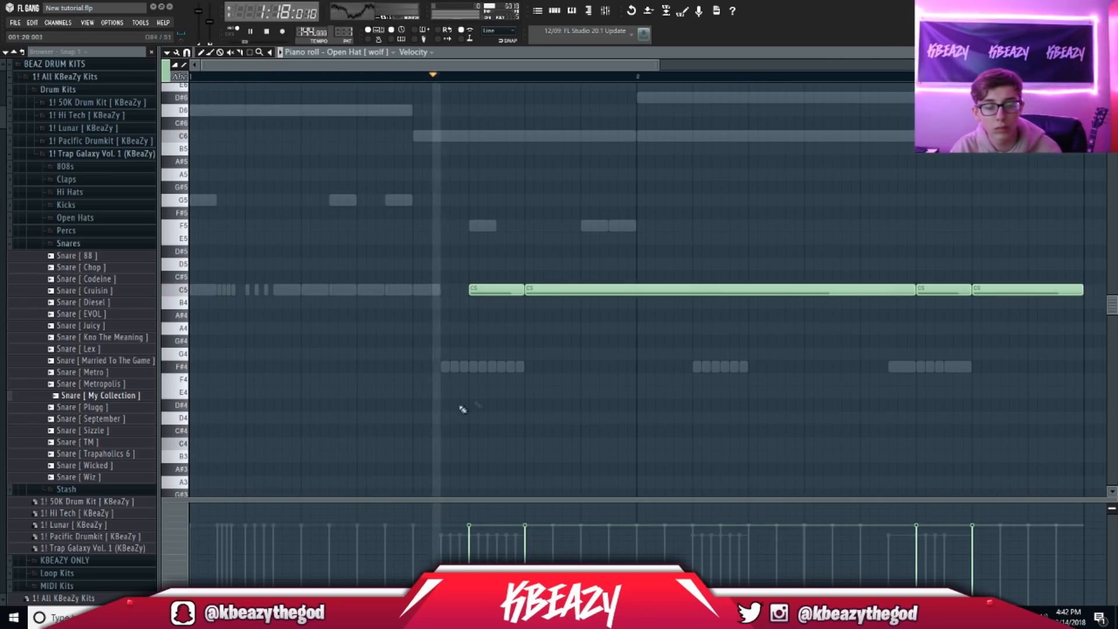
{"action": "left_click", "coordinate": [1032, 289]}
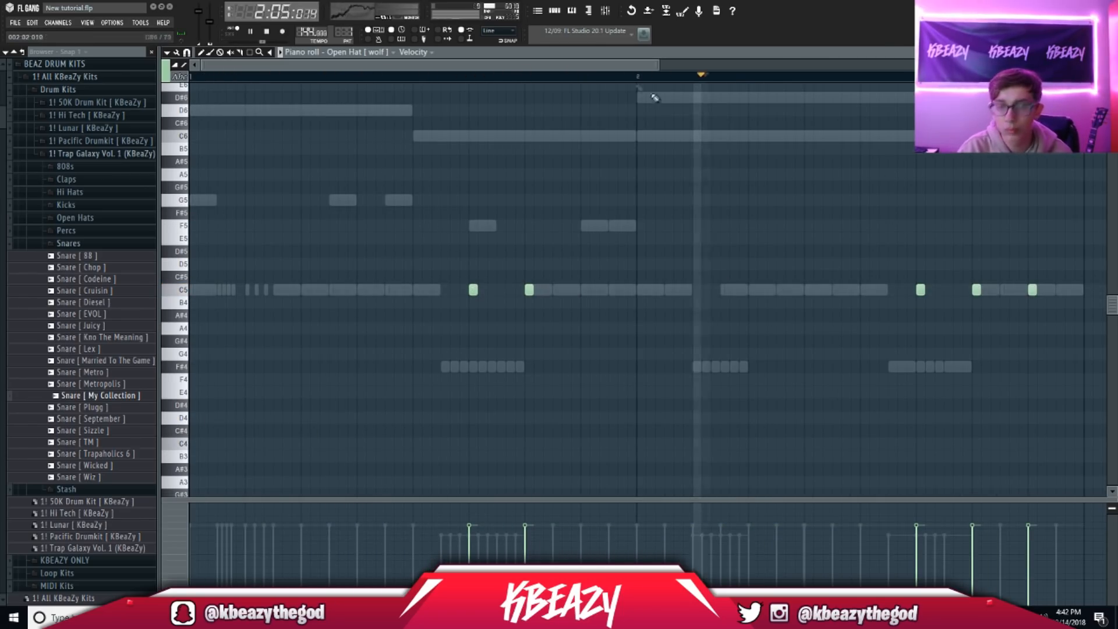
{"action": "left_click_drag", "start_coordinate": [659, 65], "coordinate": [919, 183]}
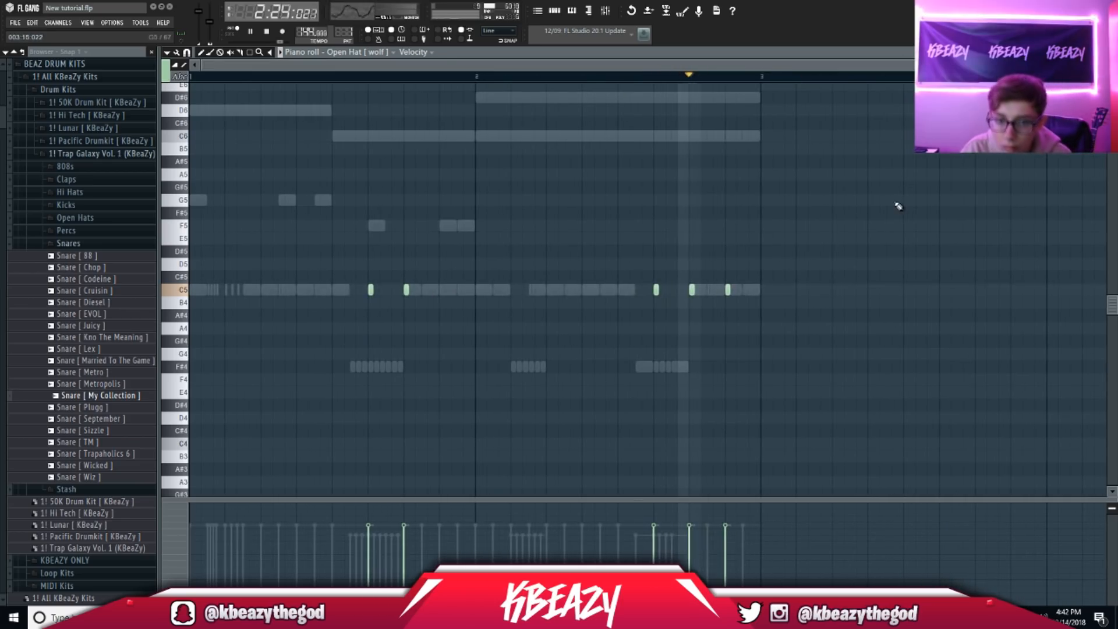
{"action": "key", "text": "F5"}
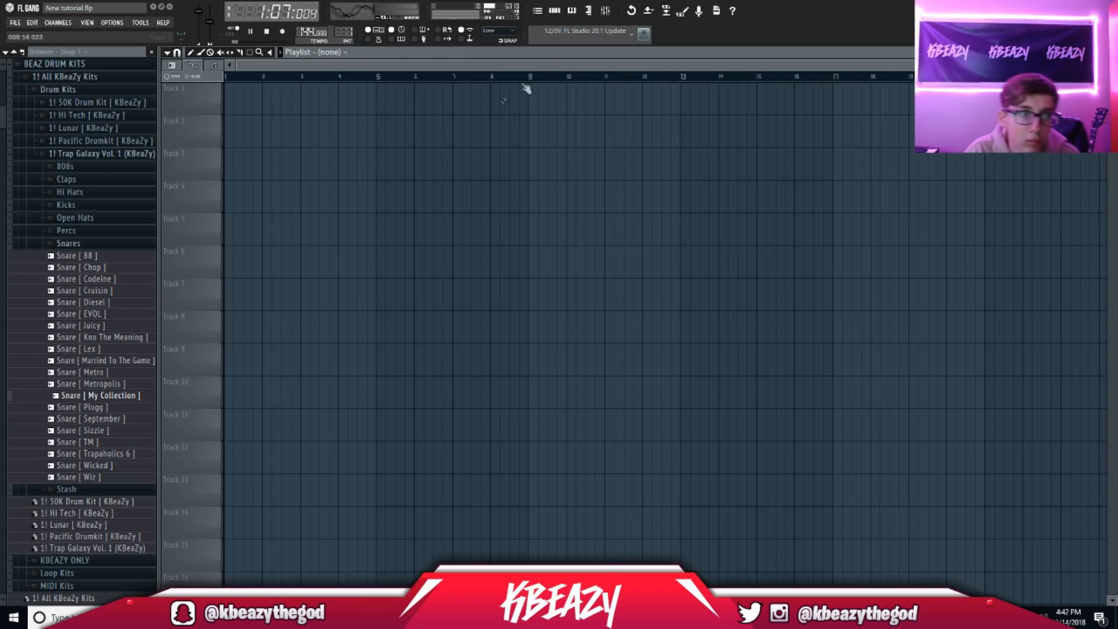
{"action": "left_click", "coordinate": [556, 12]}
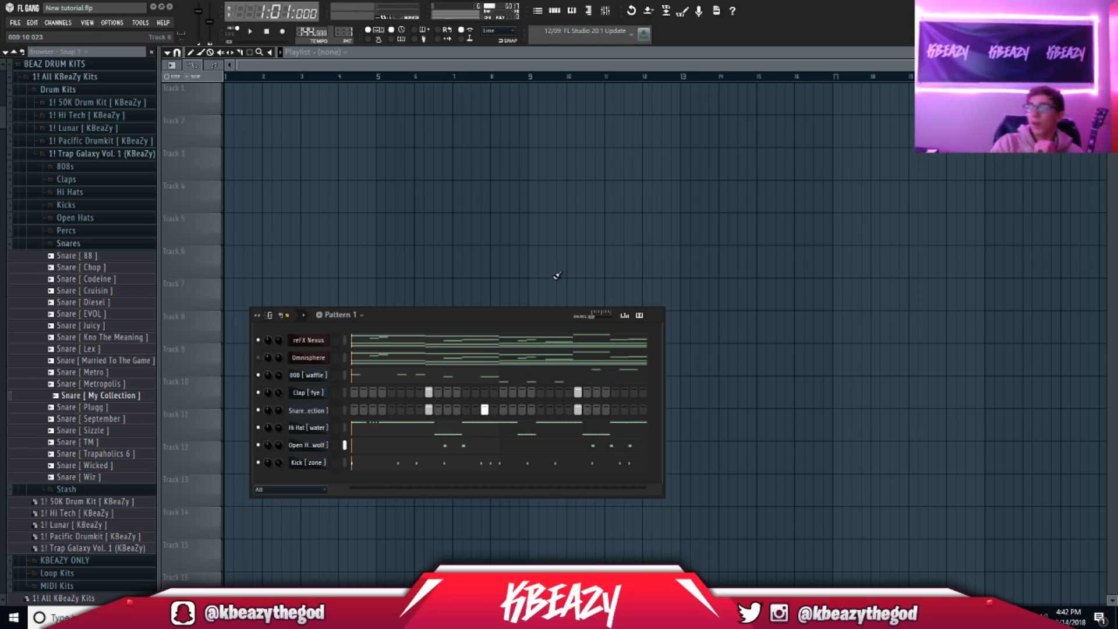
Step: Duplicate all reFX Nexus notes into bars 3–4 with Ctrl+A, Ctrl+B
{"action": "right_click", "coordinate": [345, 33]}
{"action": "left_click", "coordinate": [571, 14]}
{"action": "left_click", "coordinate": [379, 55]}
{"action": "left_click", "coordinate": [376, 76]}
{"action": "key", "text": "ctrl+a"}
{"action": "key", "text": "ctrl+b"}
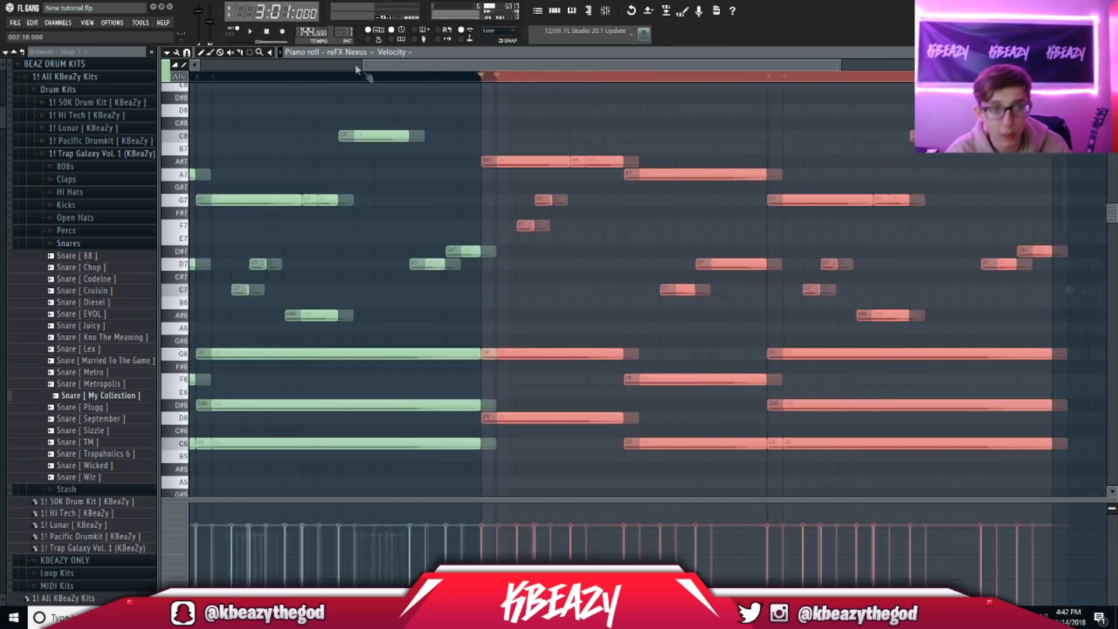
Step: Duplicate the Omnisphere and 808 [ waffle ] notes into bars 3–4
{"action": "left_click", "coordinate": [366, 54]}
{"action": "left_click", "coordinate": [357, 86]}
{"action": "key", "text": "ctrl+a"}
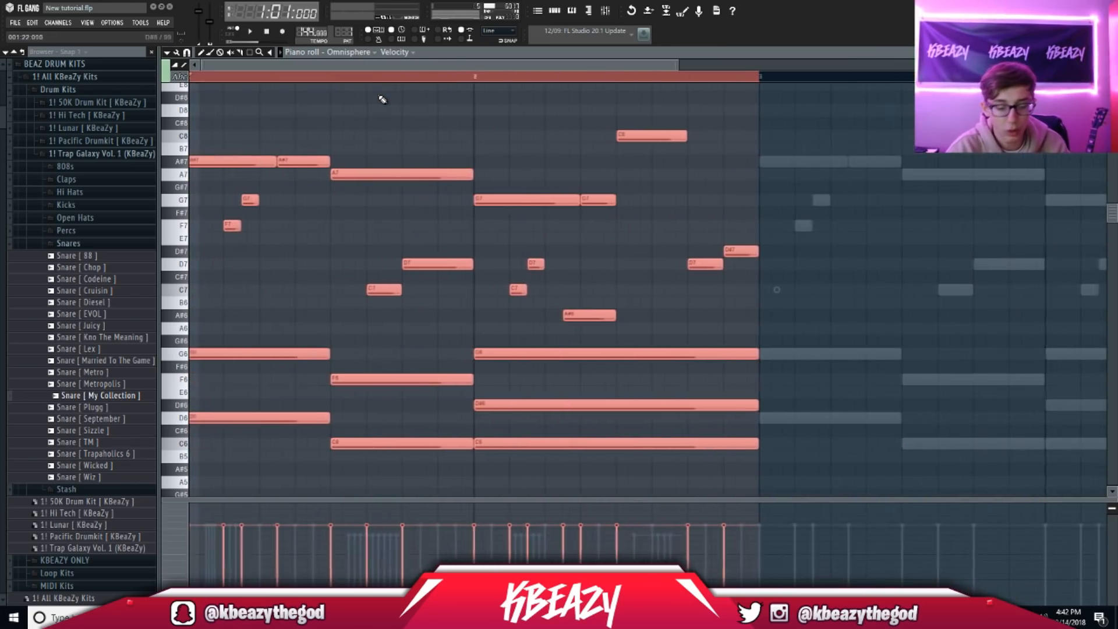
{"action": "key", "text": "ctrl+b"}
{"action": "left_click", "coordinate": [361, 53]}
{"action": "left_click", "coordinate": [367, 98]}
{"action": "key", "text": "ctrl+a"}
{"action": "key", "text": "ctrl+b"}
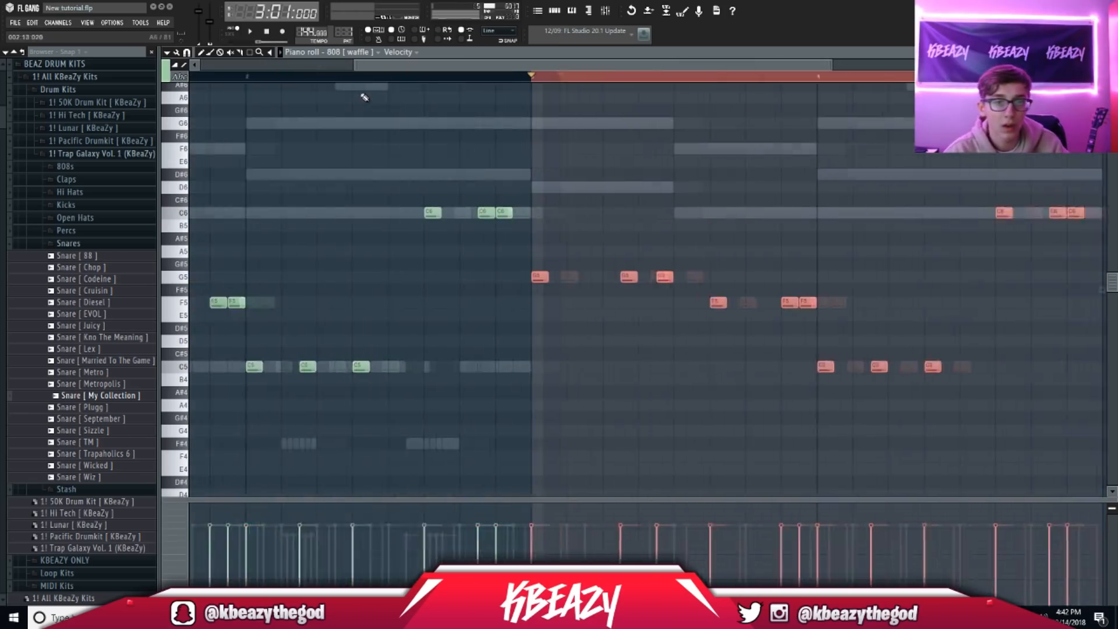
Step: Duplicate the Hi Hat [ water ], Open Hat [ wolf ] and Kick [ zone ] notes into bars 3–4
{"action": "left_click", "coordinate": [350, 52]}
{"action": "left_click", "coordinate": [347, 130]}
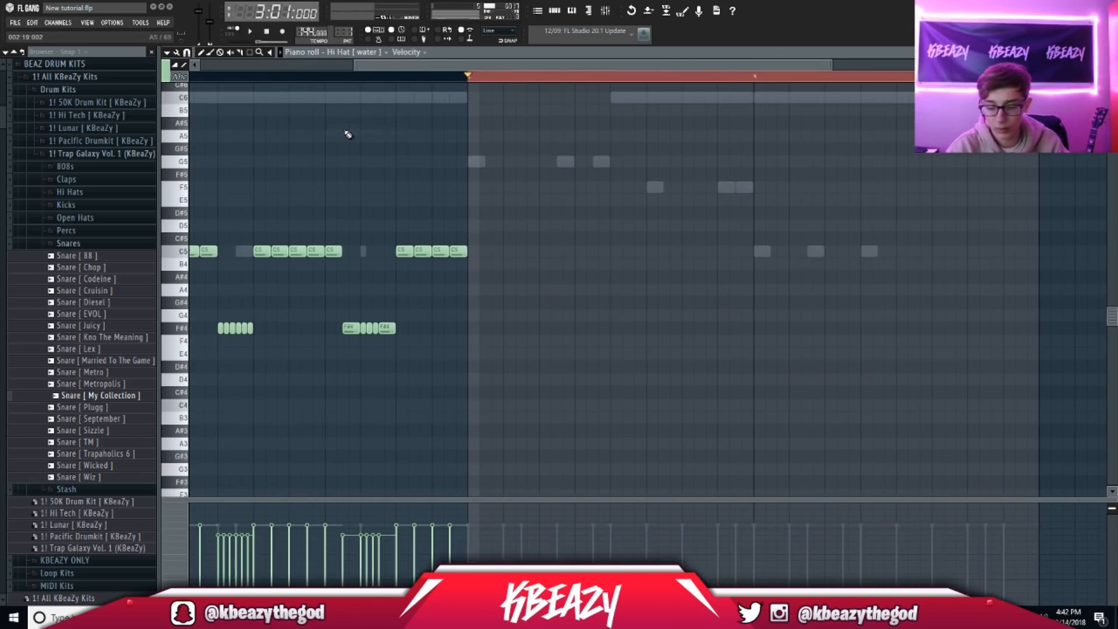
{"action": "key", "text": "ctrl+a"}
{"action": "key", "text": "ctrl+b"}
{"action": "left_click", "coordinate": [350, 52]}
{"action": "left_click", "coordinate": [349, 140]}
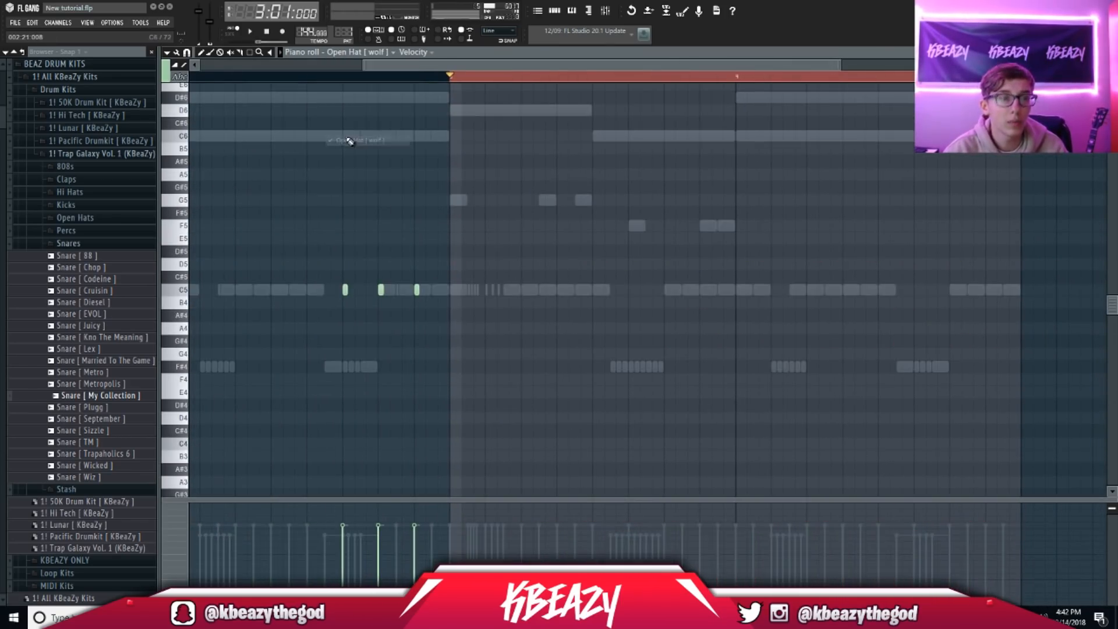
{"action": "key", "text": "ctrl+a"}
{"action": "key", "text": "ctrl+b"}
{"action": "left_click", "coordinate": [345, 53]}
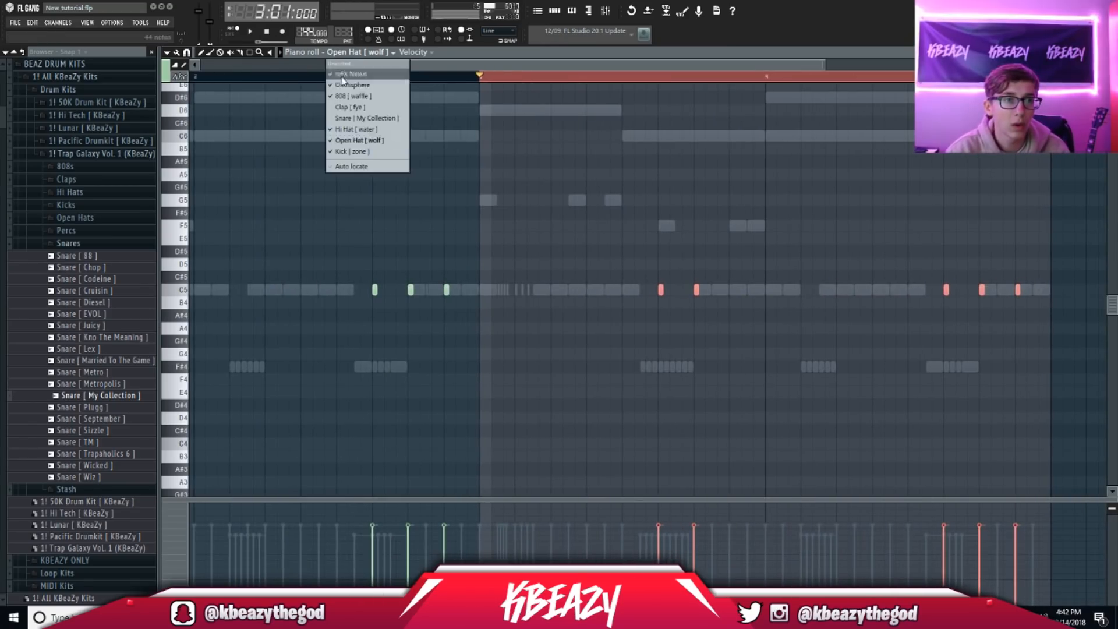
{"action": "left_click", "coordinate": [356, 153]}
{"action": "key", "text": "ctrl+a"}
{"action": "key", "text": "ctrl+b"}
Step: Check the Clap and Snare [ My Collection ] notes in the piano roll
{"action": "left_click", "coordinate": [549, 13]}
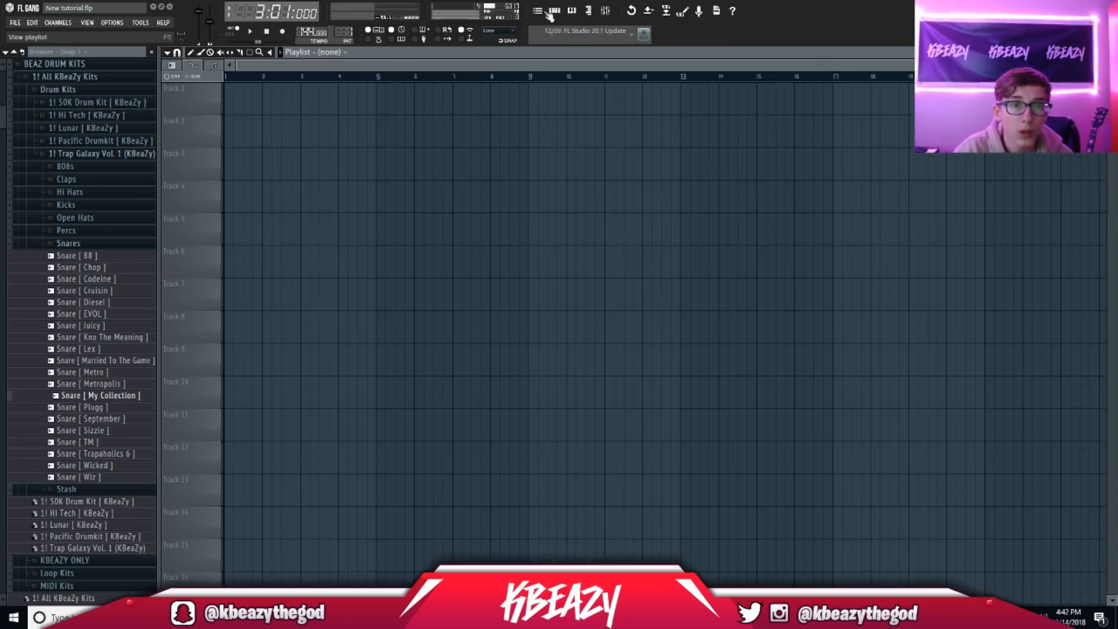
{"action": "key", "text": "F6"}
{"action": "right_click", "coordinate": [326, 397]}
{"action": "left_click", "coordinate": [349, 392]}
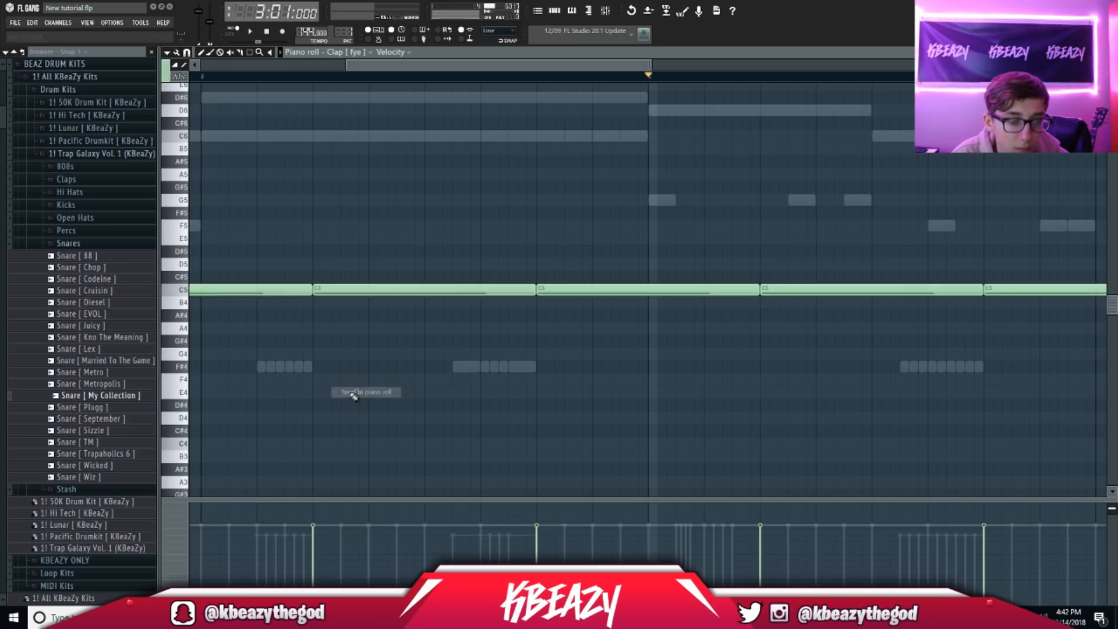
{"action": "key", "text": "F6"}
{"action": "right_click", "coordinate": [306, 412]}
{"action": "left_click", "coordinate": [365, 409]}
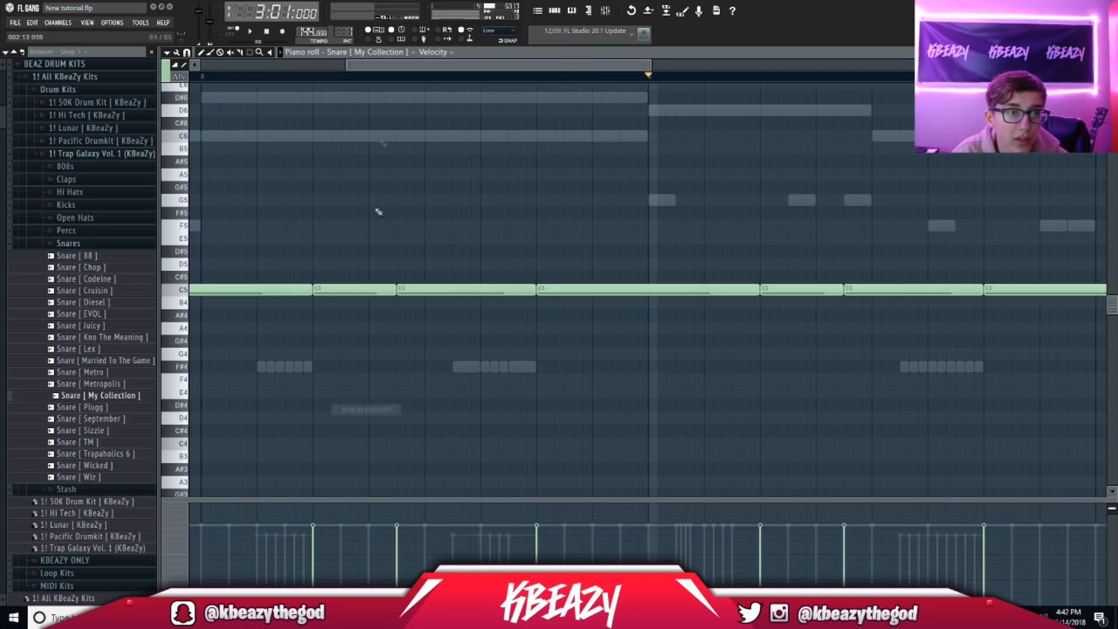
Step: Make a clone of Pattern 1
{"action": "left_click", "coordinate": [343, 33]}
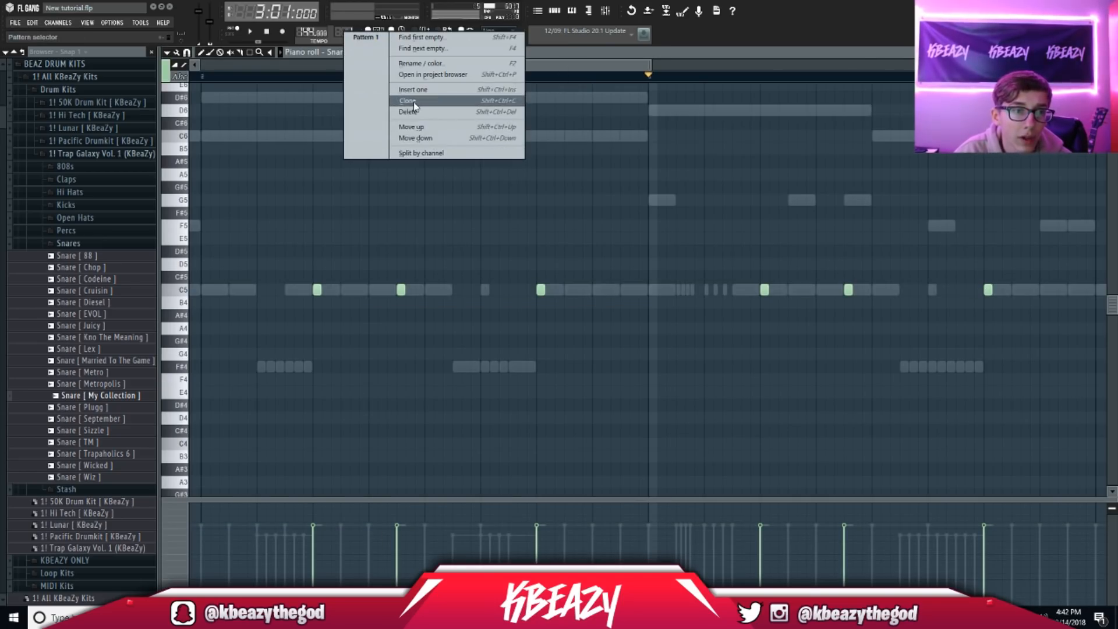
{"action": "left_click", "coordinate": [415, 104]}
{"action": "right_click", "coordinate": [344, 33]}
Step: Split Pattern 1 by channel; place reFX Nexus on Track 1 and Omnisphere on Track 2 at bar 1
{"action": "left_click", "coordinate": [429, 155]}
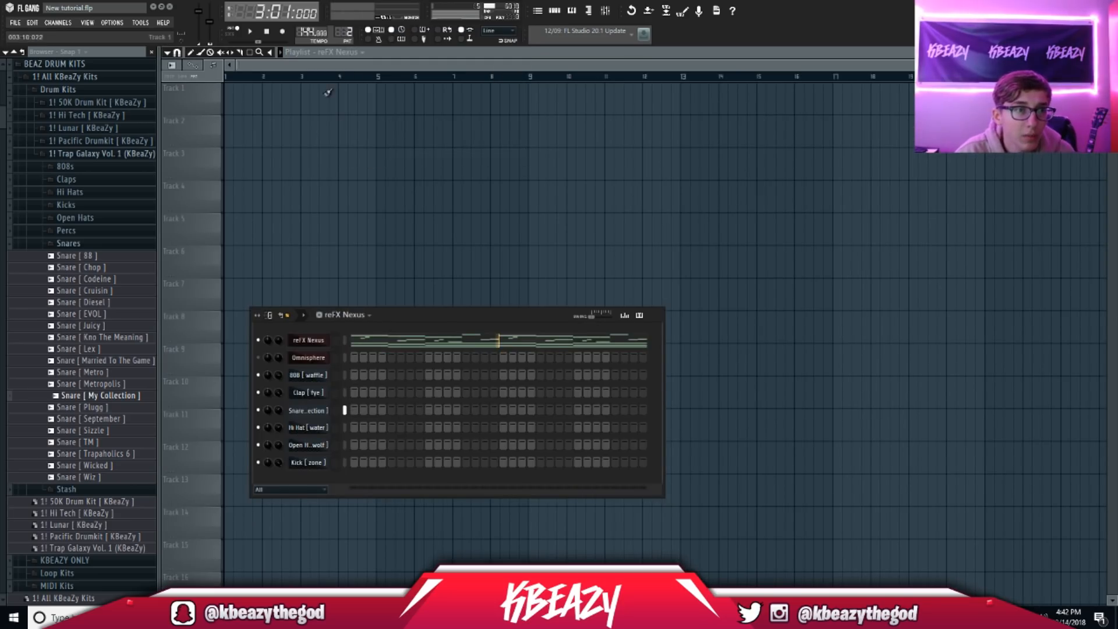
{"action": "left_click", "coordinate": [328, 92]}
{"action": "left_click_drag", "start_coordinate": [373, 97], "coordinate": [134, 76]}
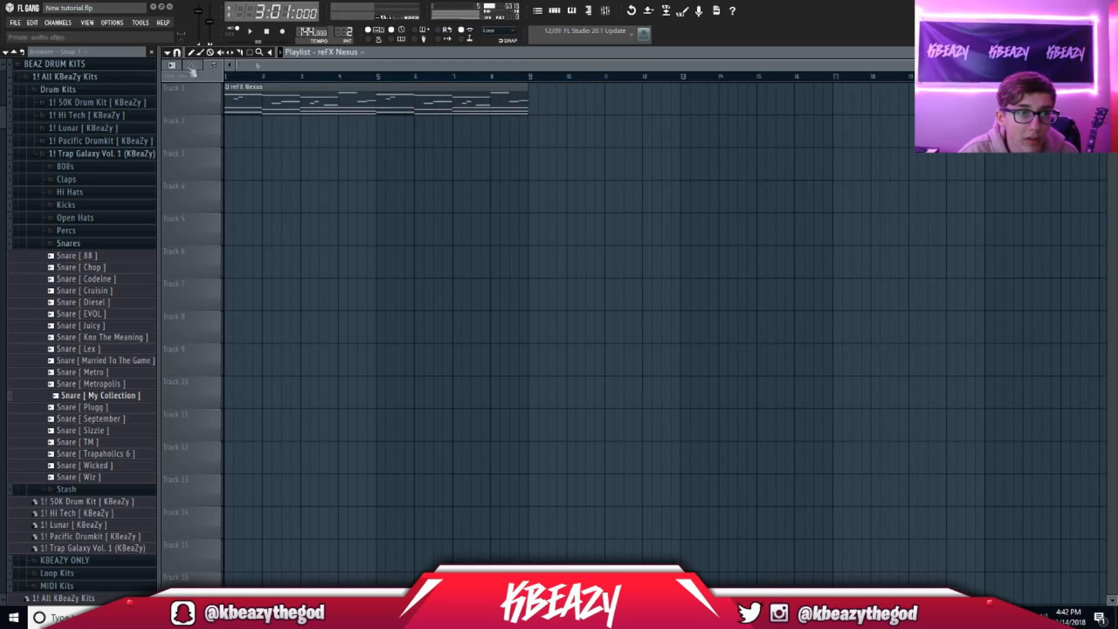
{"action": "left_click", "coordinate": [339, 54]}
{"action": "left_click", "coordinate": [341, 97]}
{"action": "left_click_drag", "start_coordinate": [270, 132], "coordinate": [139, 124]}
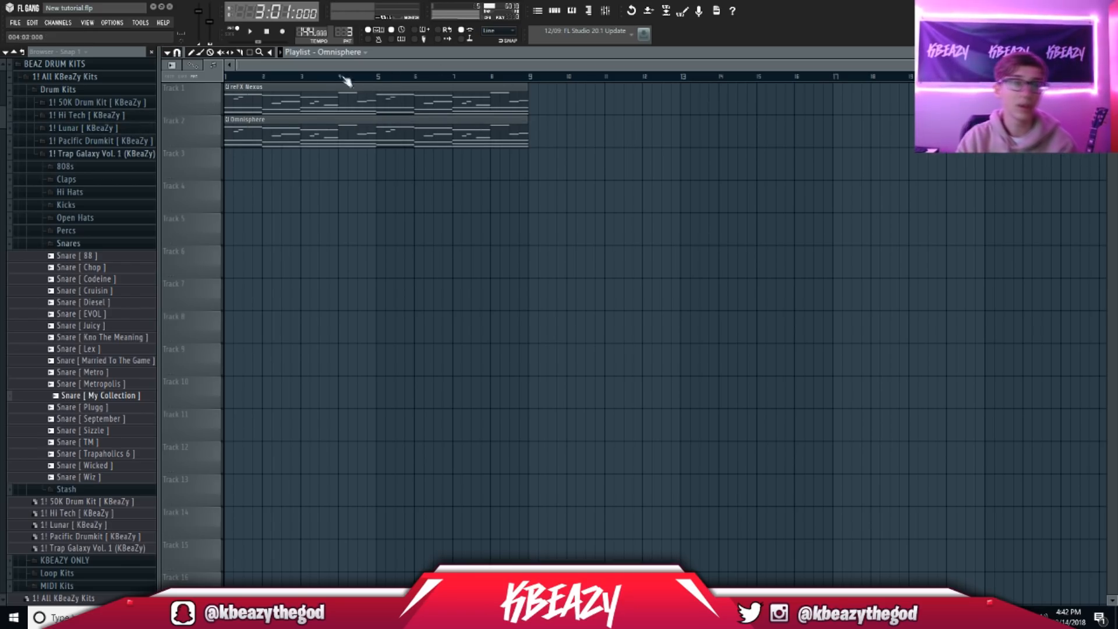
Step: Place the 808 [ waffle ] clip on Track 3 and Clap [ fye ] on Track 4 at bar 1
{"action": "left_click", "coordinate": [339, 53]}
{"action": "left_click", "coordinate": [343, 107]}
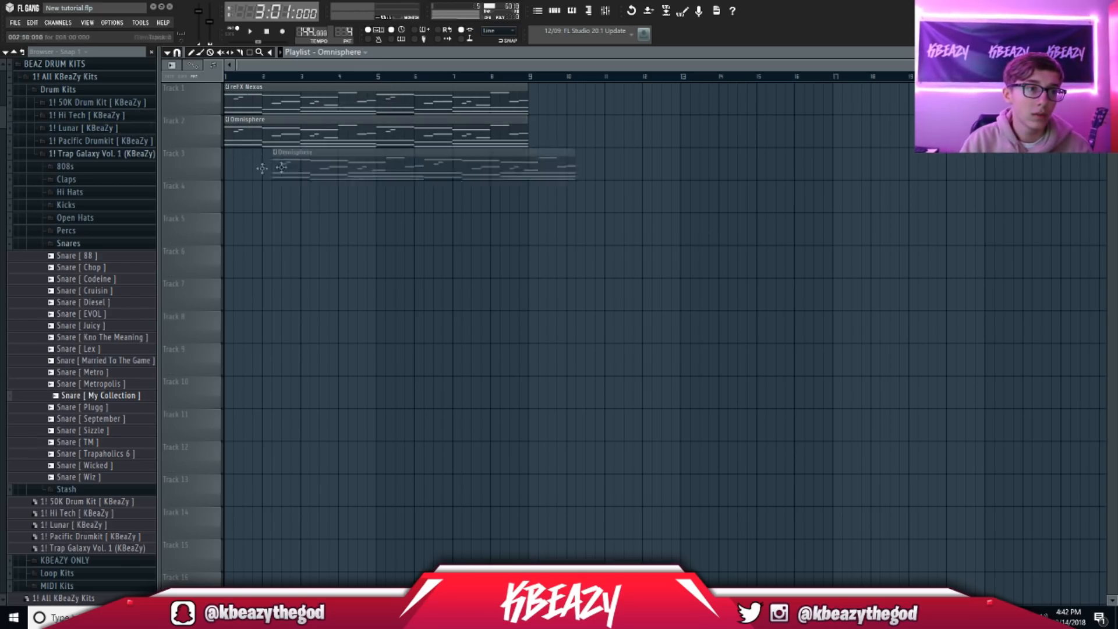
{"action": "left_click", "coordinate": [349, 54]}
{"action": "left_click", "coordinate": [352, 110]}
{"action": "left_click_drag", "start_coordinate": [335, 163], "coordinate": [185, 155]}
{"action": "left_click", "coordinate": [348, 54]}
{"action": "left_click", "coordinate": [342, 119]}
{"action": "left_click_drag", "start_coordinate": [351, 202], "coordinate": [205, 199]}
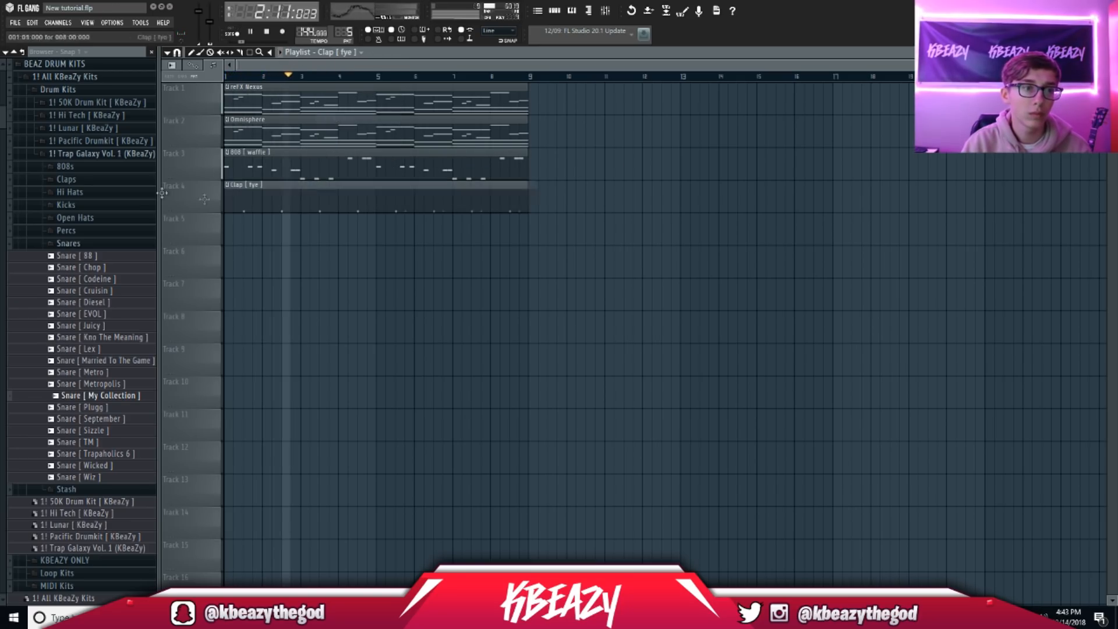
Step: Shrink the tracks and place Snare, Hi Hat, Open Hat and Kick on Tracks 5–8
{"action": "mouse_move", "coordinate": [1111, 76]}
{"action": "left_mouse_down"}
{"action": "mouse_move", "coordinate": [1111, 90]}
{"action": "mouse_move", "coordinate": [1106, 66]}
{"action": "left_mouse_up"}
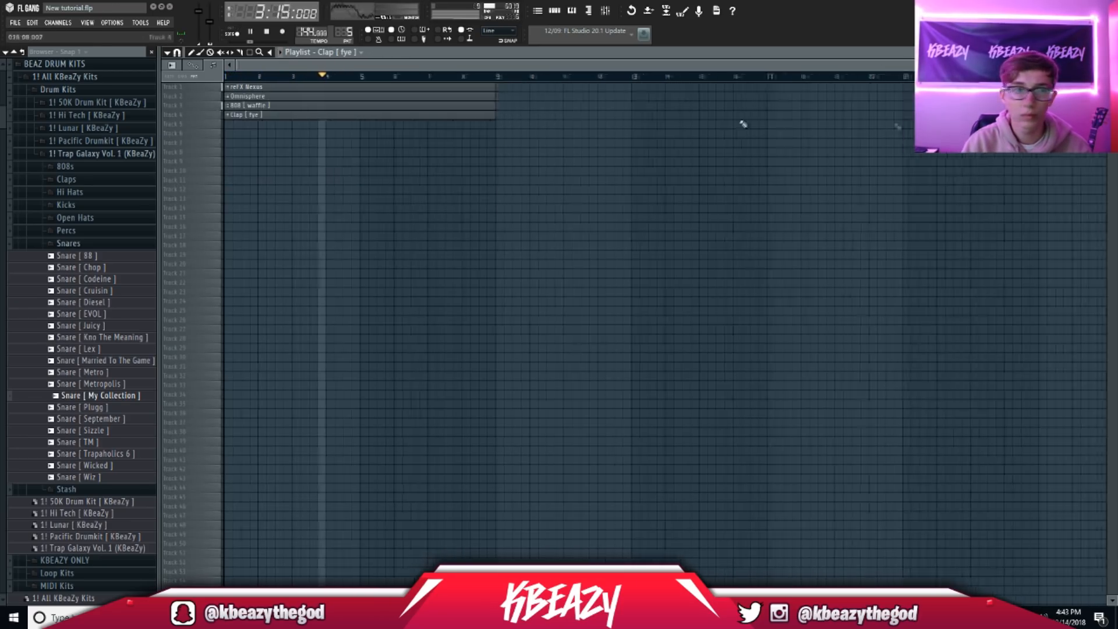
{"action": "left_click", "coordinate": [339, 54]}
{"action": "left_click", "coordinate": [333, 129]}
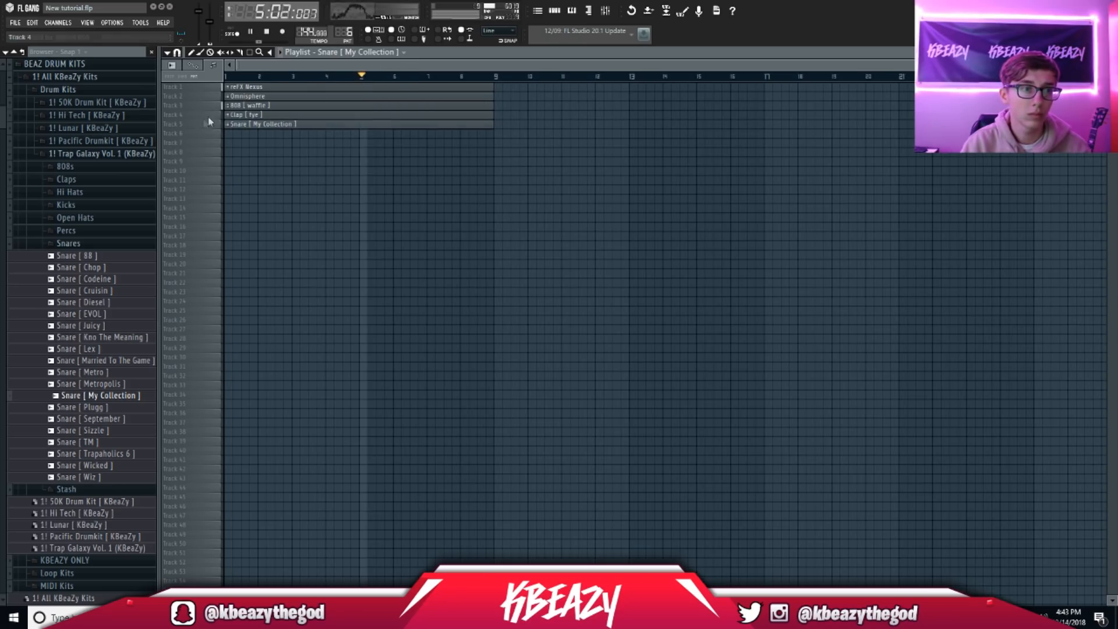
{"action": "left_click", "coordinate": [353, 56]}
{"action": "left_click", "coordinate": [348, 140]}
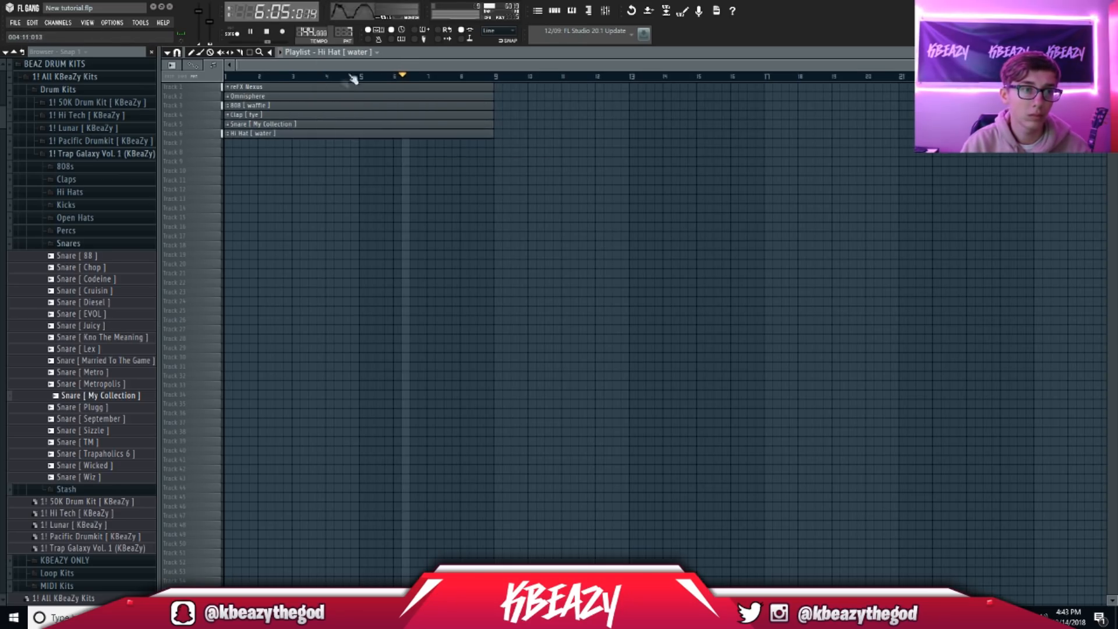
{"action": "left_click", "coordinate": [344, 54]}
{"action": "left_click", "coordinate": [349, 151]}
{"action": "left_click", "coordinate": [364, 54]}
{"action": "left_click", "coordinate": [346, 163]}
Step: Duplicate all eight instrument clips with Ctrl+B twice so they repeat at bars 1, 9, 17 and 25
{"action": "left_click_drag", "start_coordinate": [459, 207], "coordinate": [226, 83]}
{"action": "key", "text": "ctrl+b"}
{"action": "left_click_drag", "start_coordinate": [753, 269], "coordinate": [267, 83]}
{"action": "key", "text": "ctrl+b"}
{"action": "key", "text": "ctrl+d"}
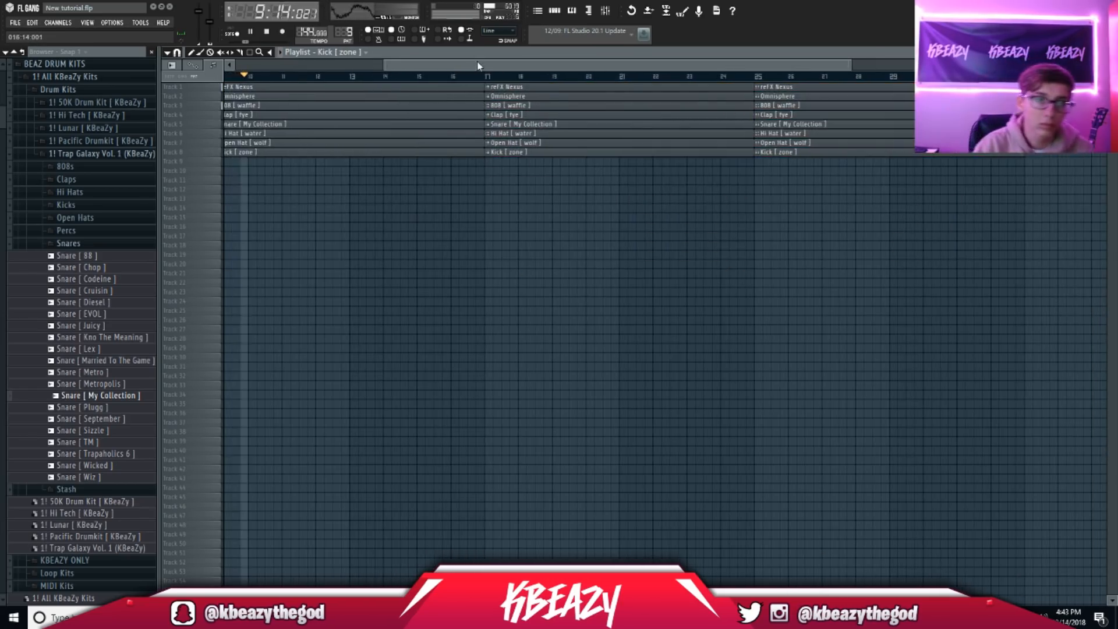
{"action": "left_click_drag", "start_coordinate": [479, 64], "coordinate": [326, 67]}
{"action": "left_click_drag", "start_coordinate": [698, 66], "coordinate": [722, 63]}
{"action": "key", "text": "F6"}
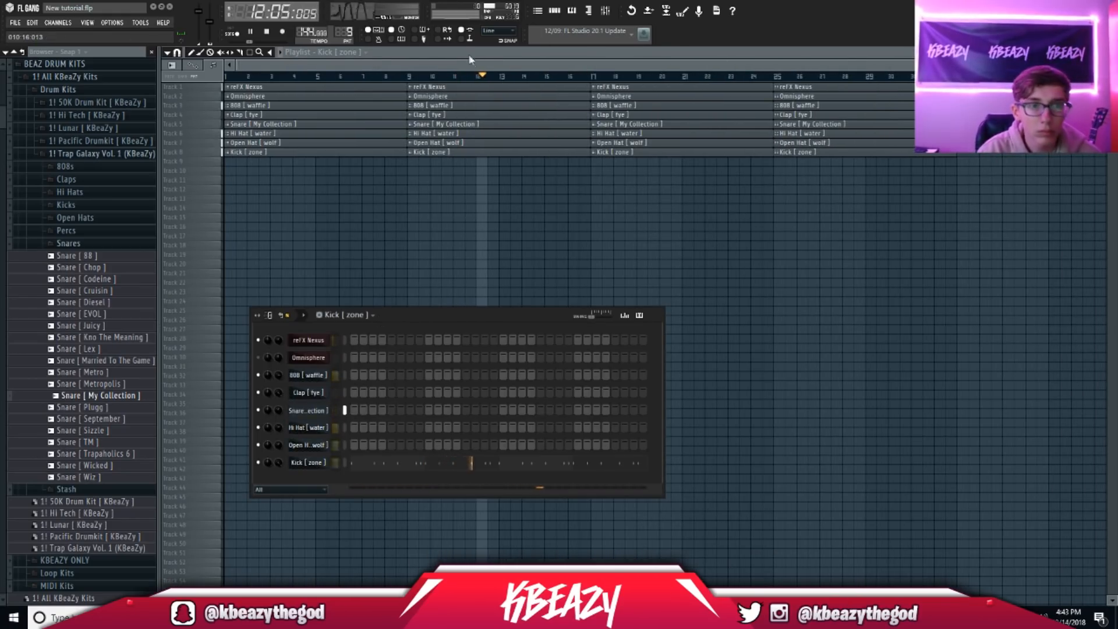
Step: Erase the drum clips from bars 1–8 so the intro keeps only reFX Nexus
{"action": "key", "text": "F6"}
{"action": "key", "text": "space"}
{"action": "right_click", "coordinate": [277, 108]}
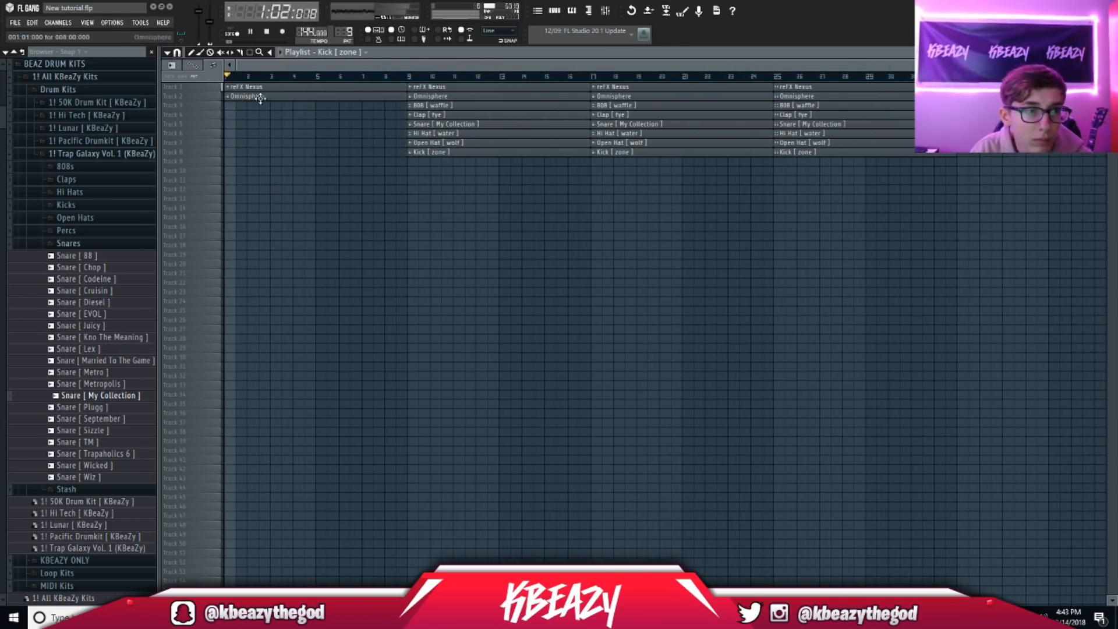
{"action": "left_click", "coordinate": [606, 10]}
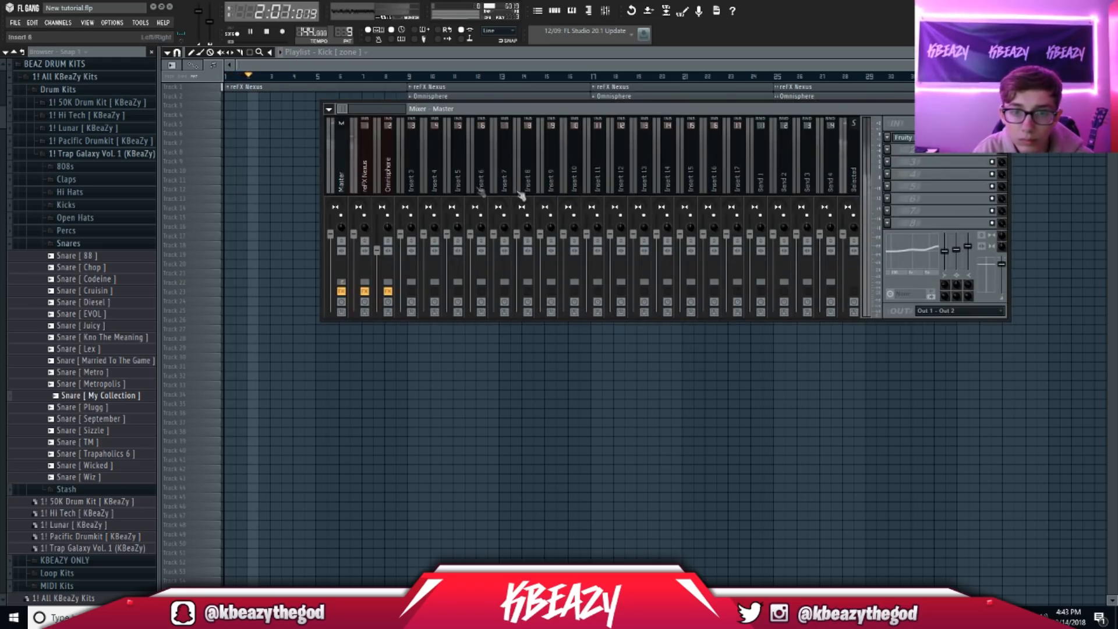
{"action": "key", "text": "space"}
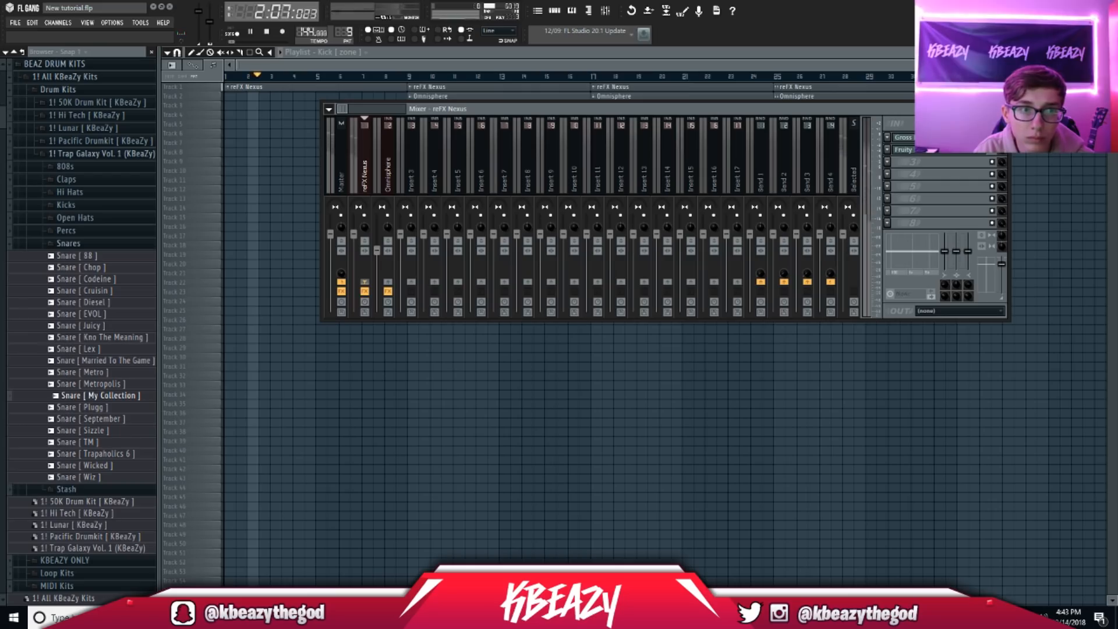
{"action": "key", "text": "F9"}
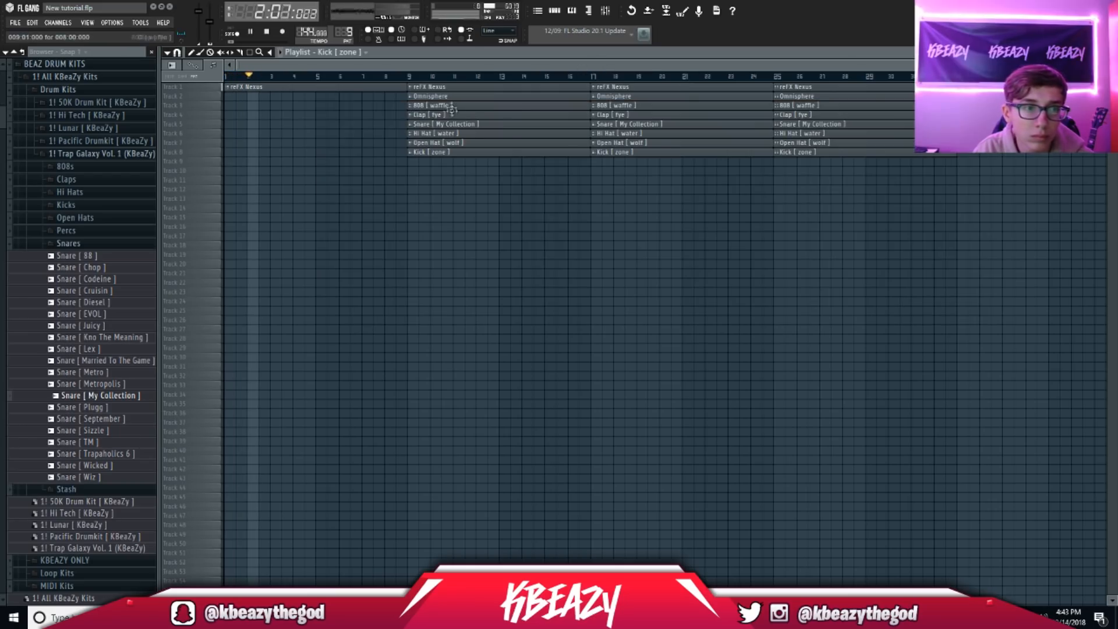
Step: Move the intro drum clips up one track so the drums enter at bar 3
{"action": "key", "text": "space"}
{"action": "left_click_drag", "start_coordinate": [485, 174], "coordinate": [234, 124]}
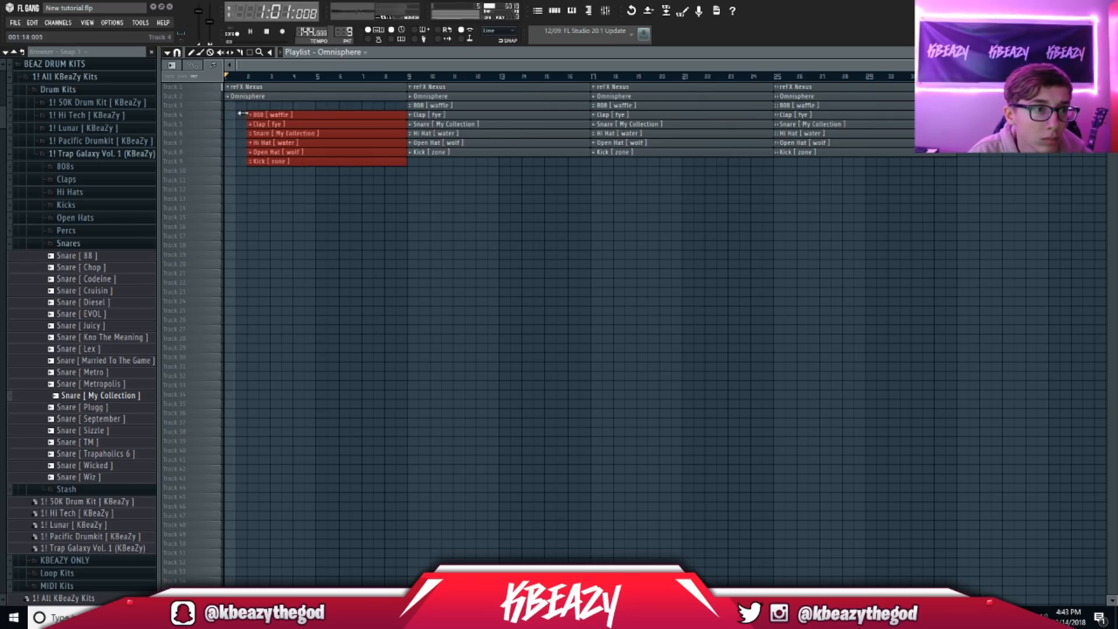
{"action": "left_click_drag", "start_coordinate": [303, 124], "coordinate": [303, 114]}
{"action": "left_click", "coordinate": [308, 182]}
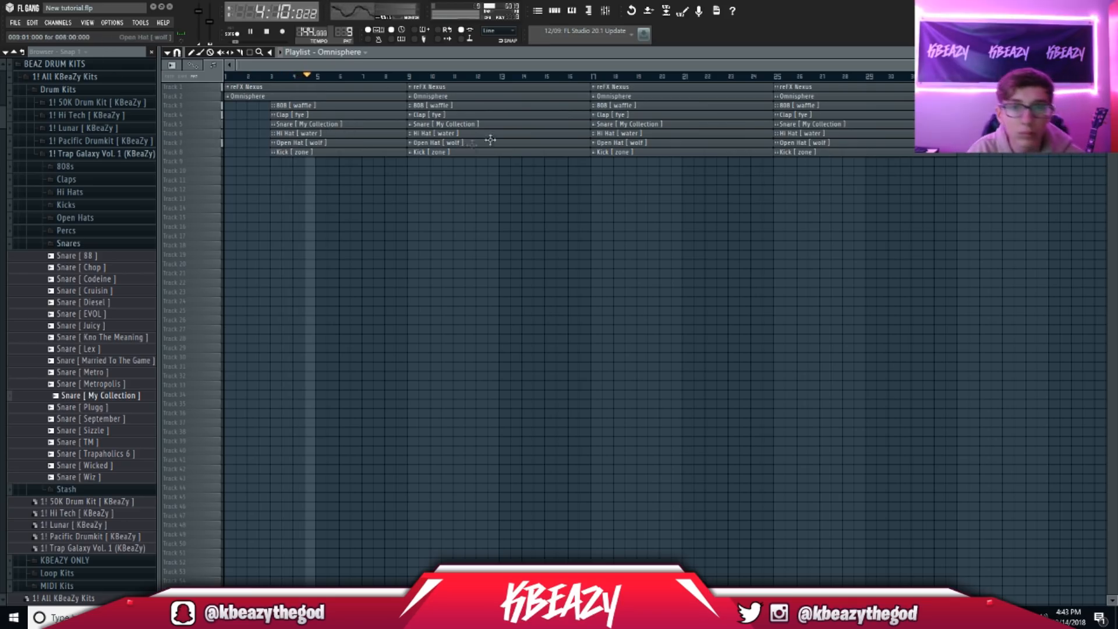
Step: Delete the Snare, Kick and Open Hat clips from the bar 9 section
{"action": "scroll", "coordinate": [582, 175], "scroll_direction": "up", "scroll_amount": 3}
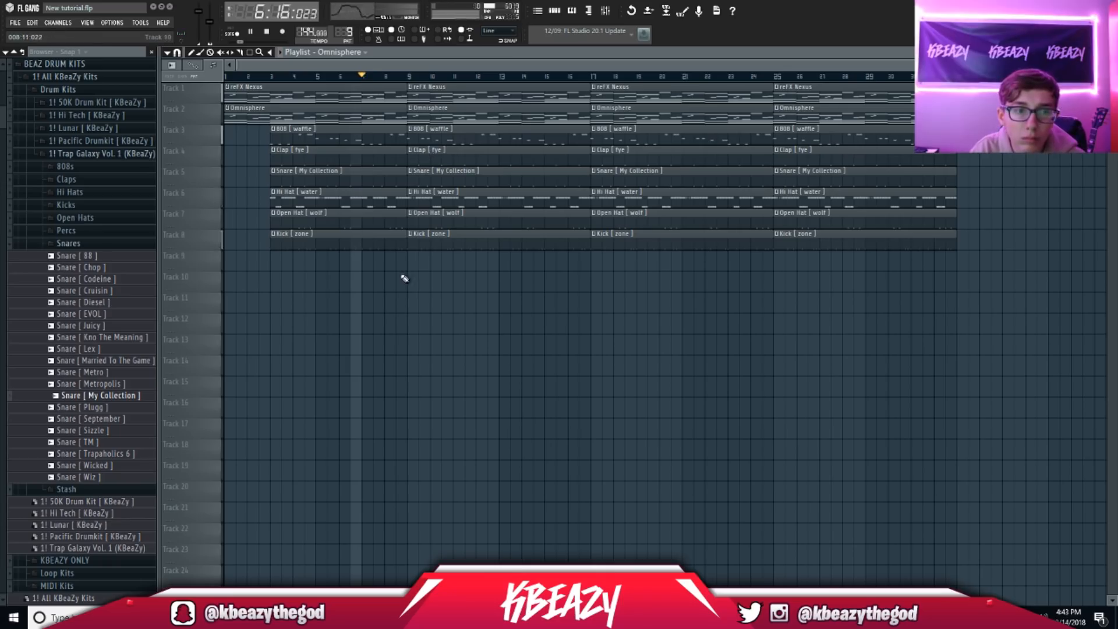
{"action": "right_click", "coordinate": [446, 178]}
{"action": "right_click", "coordinate": [464, 242]}
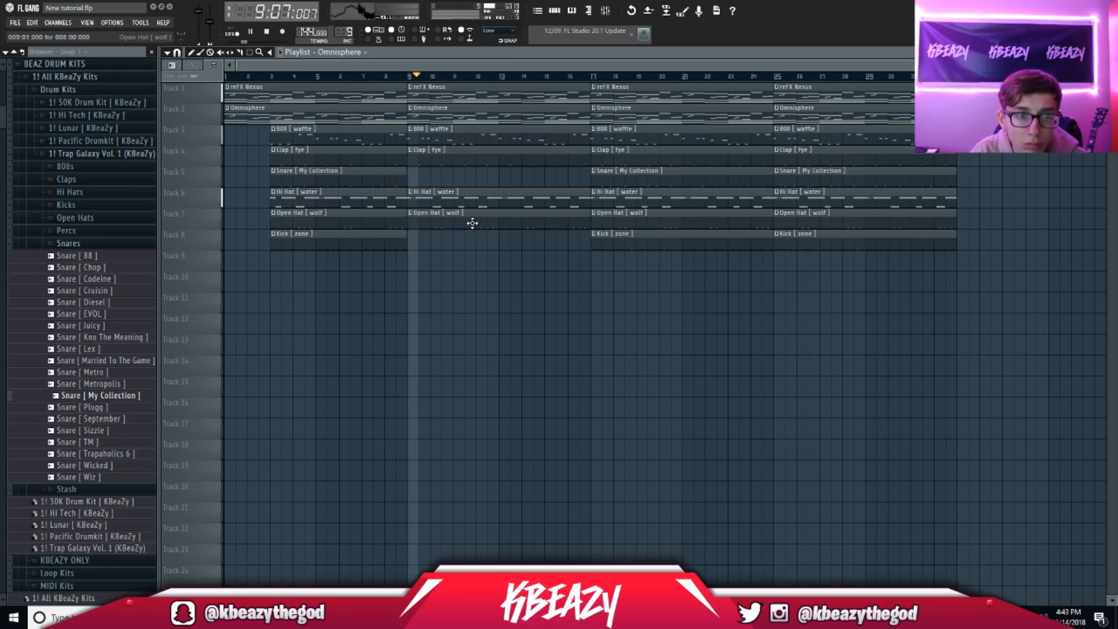
{"action": "right_click", "coordinate": [472, 224]}
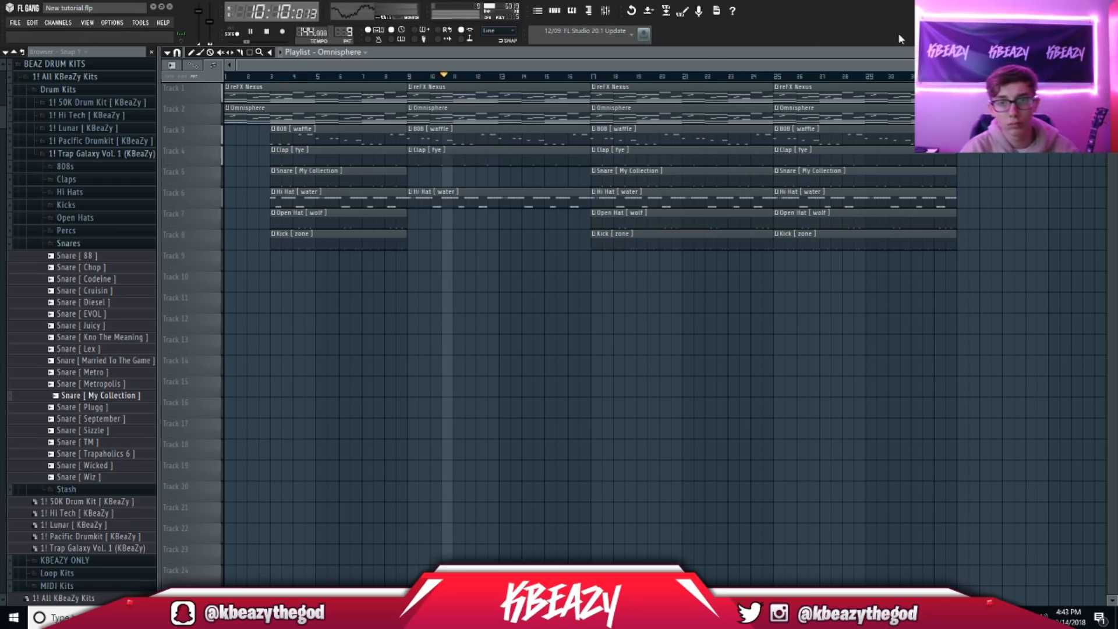
{"action": "scroll", "coordinate": [611, 279], "scroll_direction": "down", "scroll_amount": 2}
Step: Shift all clips from bar 9 onward down onto lower tracks
{"action": "left_click_drag", "start_coordinate": [768, 275], "coordinate": [487, 100]}
{"action": "key", "text": "shift+Down"}
{"action": "key", "text": "shift+Down"}
{"action": "key", "text": "shift+Down"}
{"action": "key", "text": "shift+Down"}
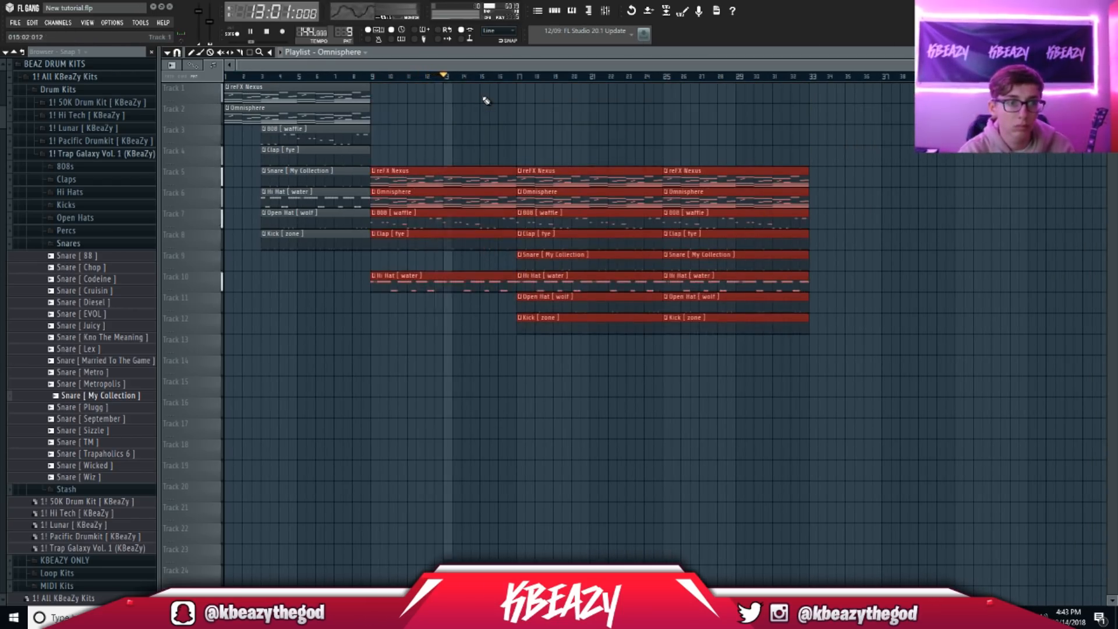
{"action": "left_click", "coordinate": [513, 110], "text": "ctrl"}
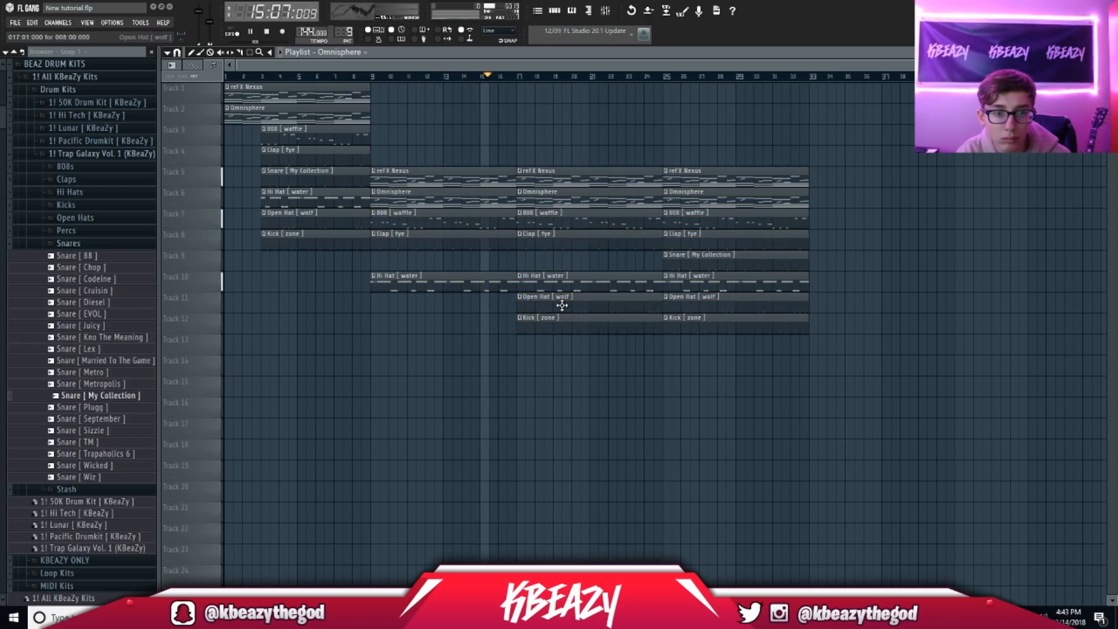
Step: Rework the bar 25 section: replace the Omnisphere clip on Track 8 and delete reFX Nexus
{"action": "left_click_drag", "start_coordinate": [739, 220], "coordinate": [718, 233]}
{"action": "left_click", "coordinate": [848, 251], "text": "ctrl"}
{"action": "right_click", "coordinate": [730, 238]}
{"action": "left_click", "coordinate": [667, 78]}
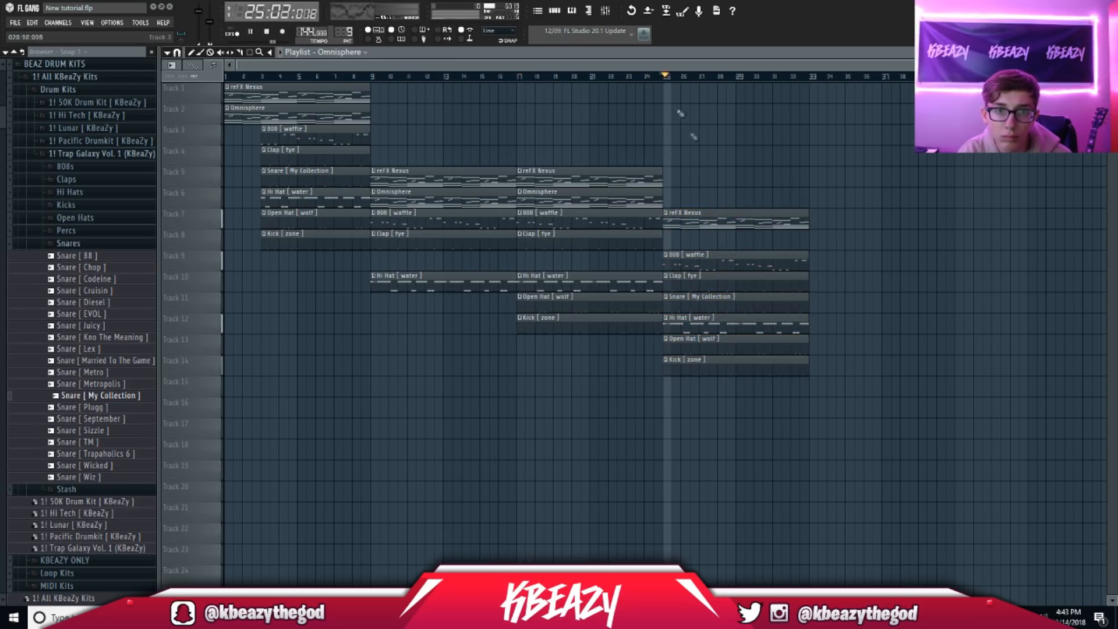
{"action": "left_click", "coordinate": [709, 240]}
{"action": "right_click", "coordinate": [707, 220]}
{"action": "key", "text": "space"}
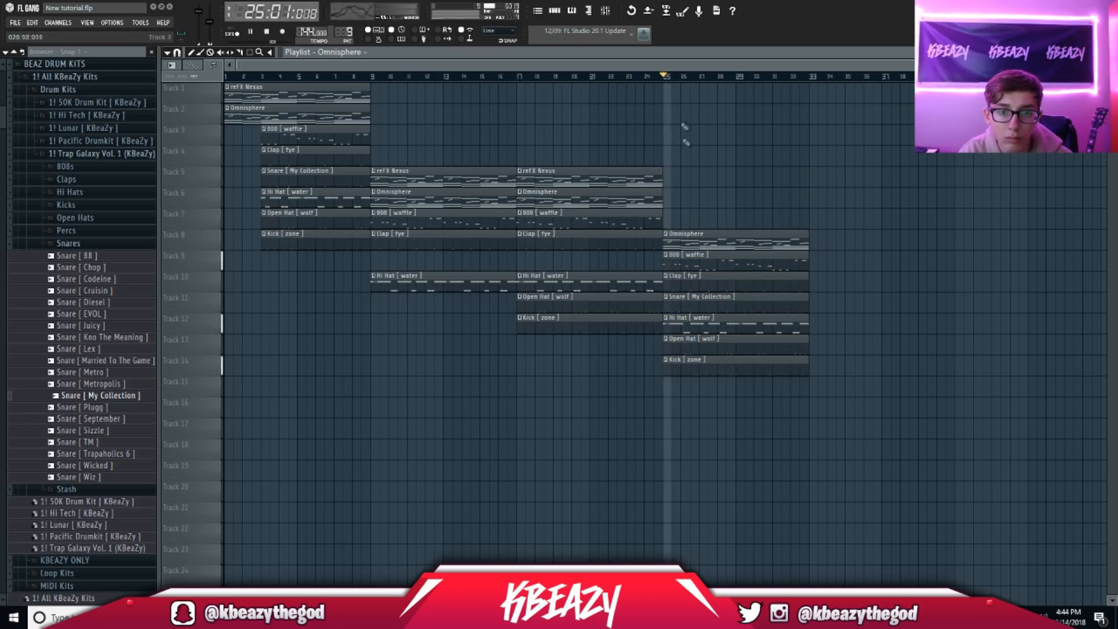
Step: Delete Omnisphere from the bar 9 section and copy reFX Nexus from bar 17 to bar 25
{"action": "left_click", "coordinate": [570, 10]}
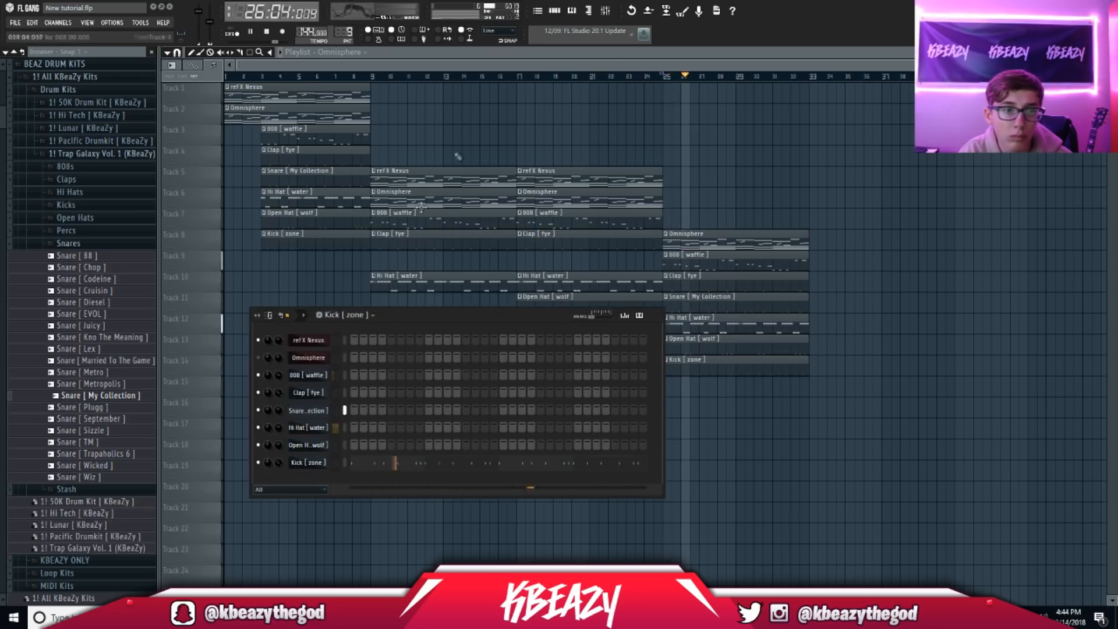
{"action": "key", "text": "F6"}
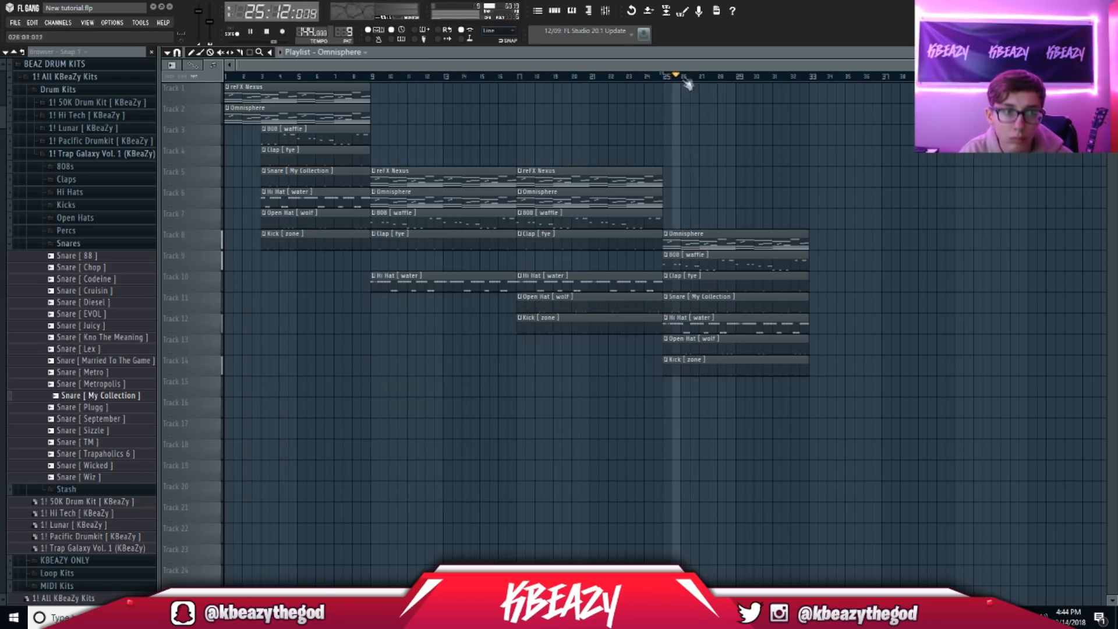
{"action": "left_click", "coordinate": [664, 78]}
{"action": "left_click", "coordinate": [373, 78]}
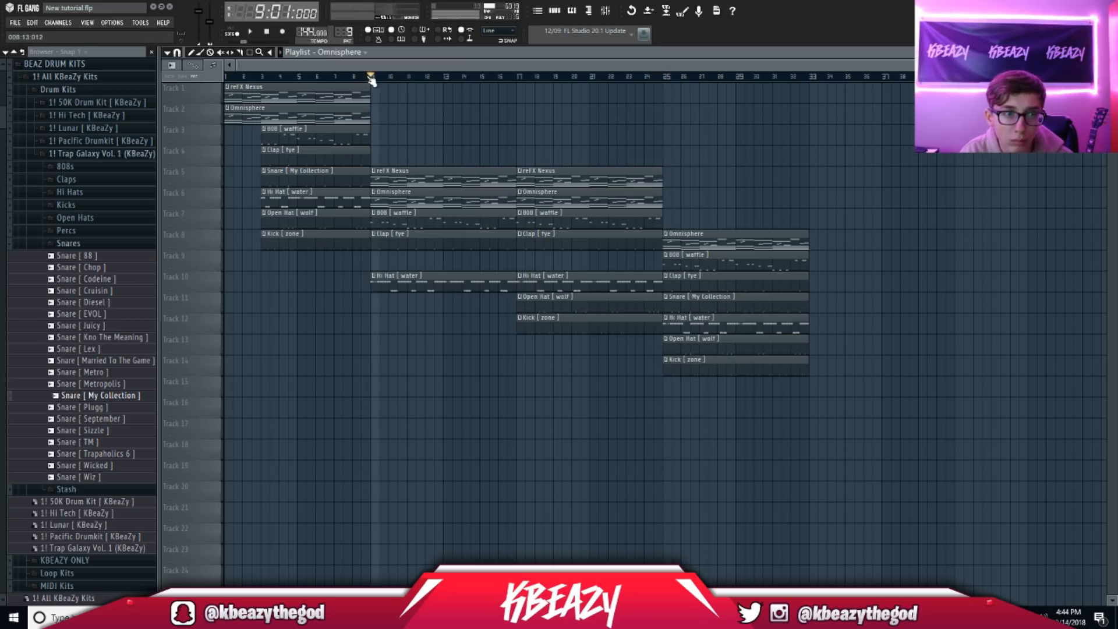
{"action": "right_click", "coordinate": [417, 204]}
{"action": "left_click", "coordinate": [665, 78]}
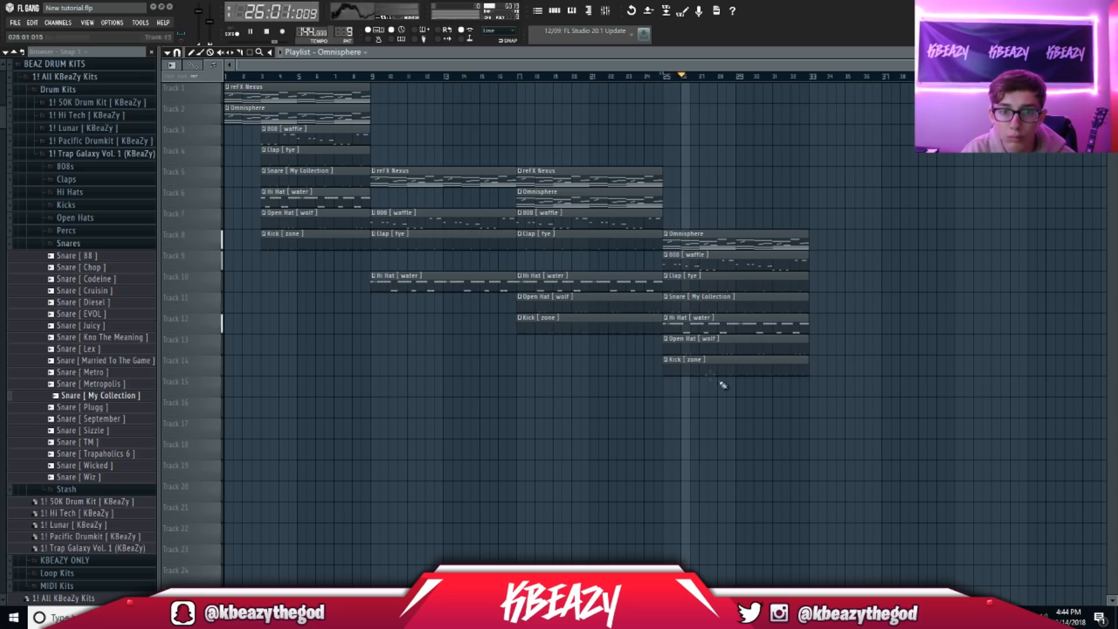
{"action": "mouse_move", "coordinate": [576, 180]}
{"action": "left_mouse_down"}
{"action": "mouse_move", "coordinate": [722, 225]}
{"action": "mouse_move", "coordinate": [841, 228]}
{"action": "left_mouse_up"}
Step: Drop Nexus from bar 25, copy the section to bar 33, and duplicate Nexus and Omnisphere into bar 41
{"action": "right_click", "coordinate": [790, 224]}
{"action": "left_click_drag", "start_coordinate": [771, 394], "coordinate": [749, 234]}
{"action": "left_click_drag", "start_coordinate": [728, 350], "coordinate": [874, 353]}
{"action": "left_click_drag", "start_coordinate": [900, 254], "coordinate": [886, 193]}
{"action": "key", "text": "ctrl+b"}
Step: Zoom and scroll the playlist to review the new bar 41 outro, then stop playback and deselect
{"action": "left_click_drag", "start_coordinate": [812, 187], "coordinate": [806, 167]}
{"action": "left_click_drag", "start_coordinate": [661, 65], "coordinate": [410, 91]}
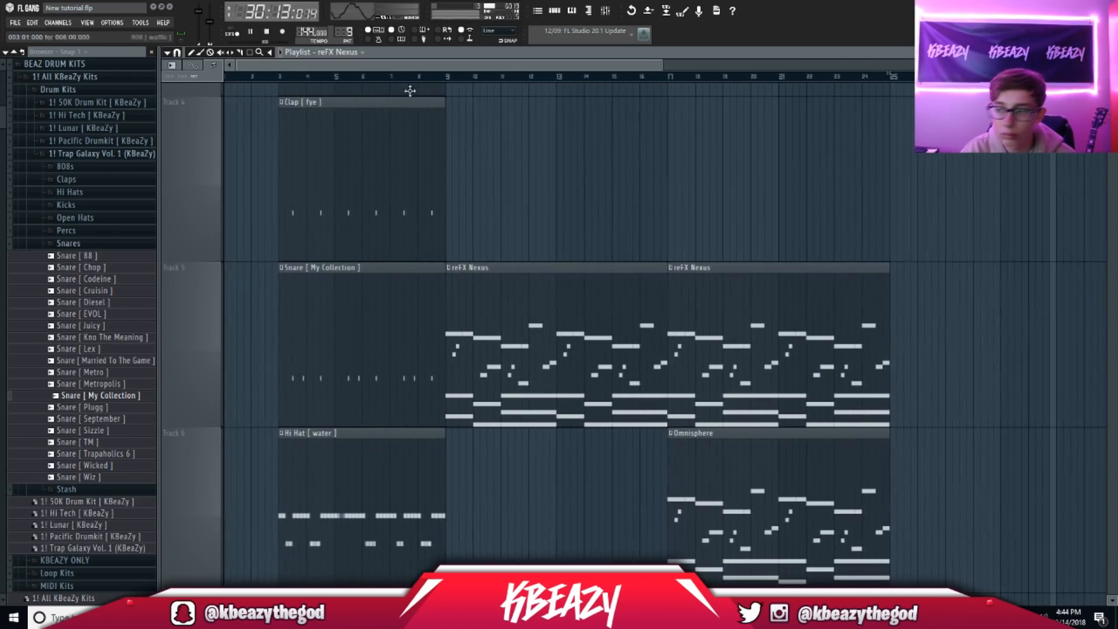
{"action": "left_click_drag", "start_coordinate": [663, 65], "coordinate": [1026, 79]}
{"action": "right_click", "coordinate": [1004, 97], "text": "ctrl"}
{"action": "left_click_drag", "start_coordinate": [801, 66], "coordinate": [292, 60]}
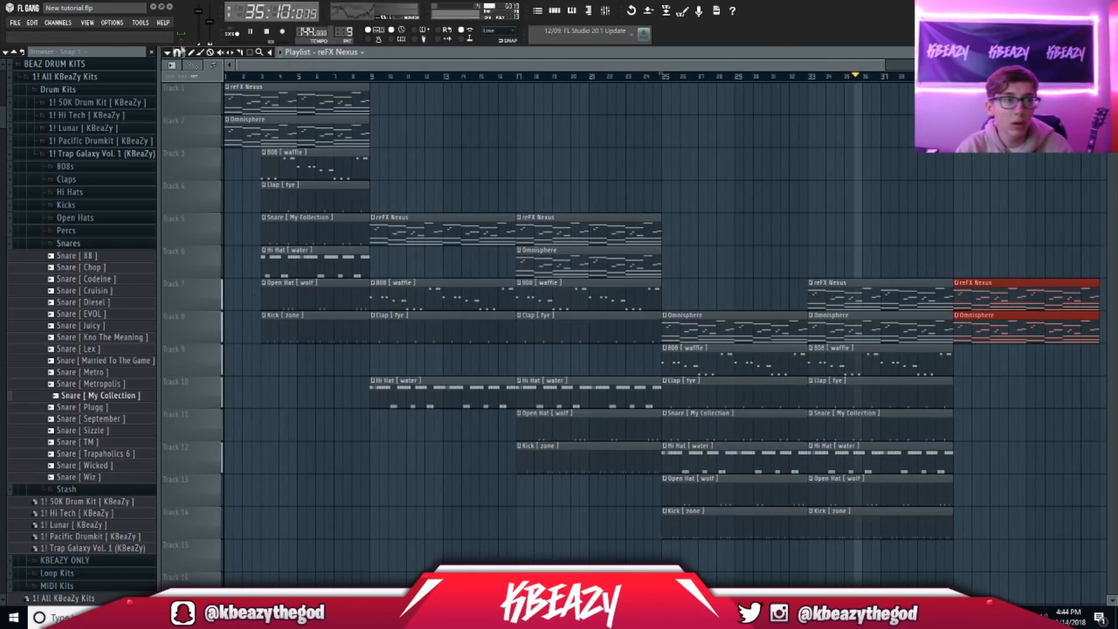
{"action": "left_click_drag", "start_coordinate": [236, 65], "coordinate": [232, 100]}
{"action": "key", "text": "space"}
{"action": "left_click", "coordinate": [864, 115]}
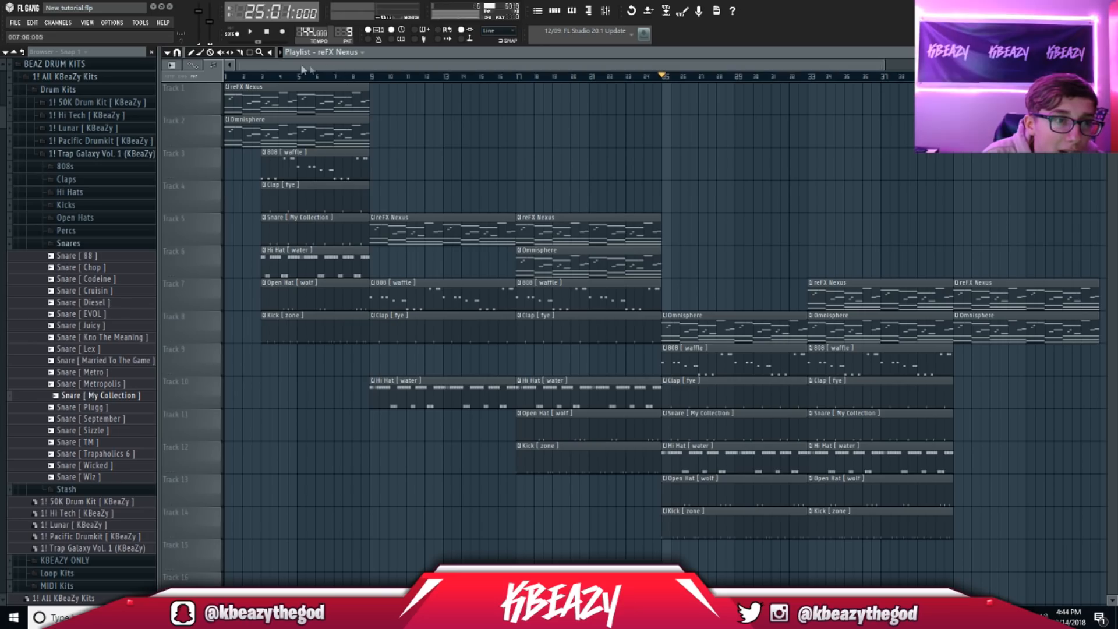
Step: Copy the middle sections further along and duplicate the clips from bar 25 onward after the song end
{"action": "left_click_drag", "start_coordinate": [886, 62], "coordinate": [1112, 117]}
{"action": "left_click_drag", "start_coordinate": [512, 212], "coordinate": [922, 141]}
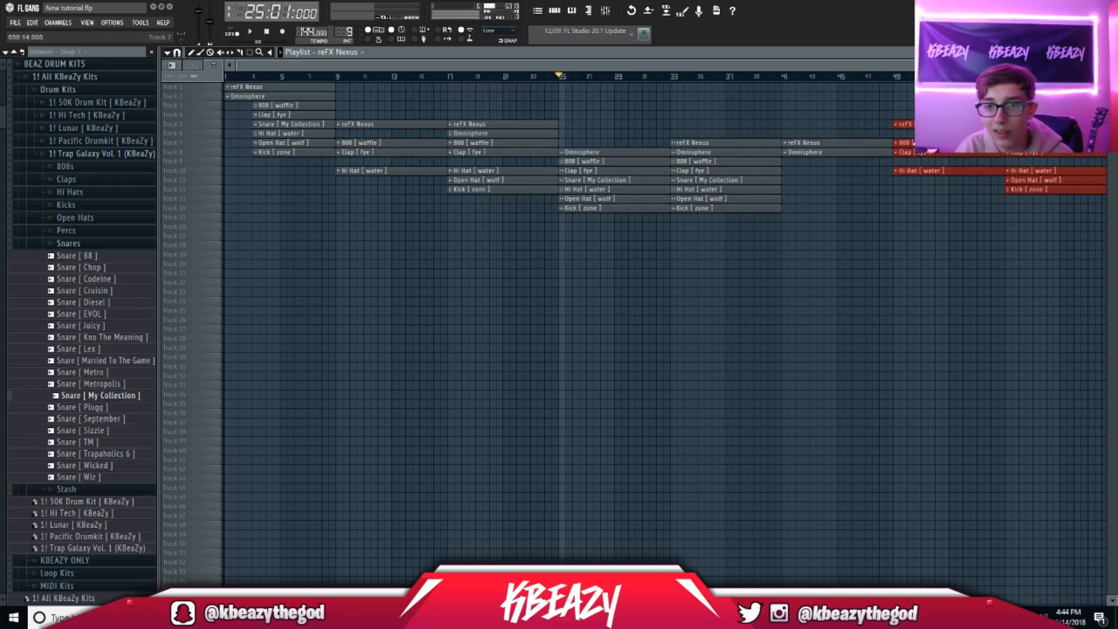
{"action": "left_click_drag", "start_coordinate": [1025, 62], "coordinate": [1089, 63]}
{"action": "left_click_drag", "start_coordinate": [956, 249], "coordinate": [549, 103]}
{"action": "key", "text": "ctrl+b"}
{"action": "left_click_drag", "start_coordinate": [643, 65], "coordinate": [388, 65]}
{"action": "left_click", "coordinate": [295, 223], "text": "ctrl"}
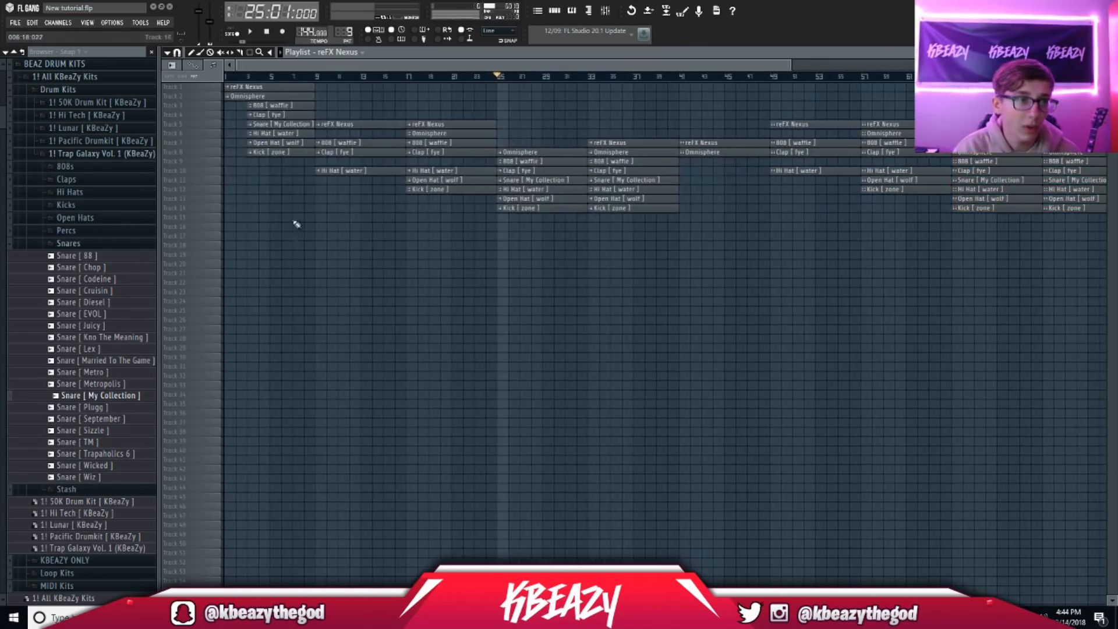
Step: Duplicate ruler-selected spans into bars 65–81 and from bar 89 onward, extending the song to about bar 97
{"action": "left_click_drag", "start_coordinate": [321, 79], "coordinate": [226, 76]}
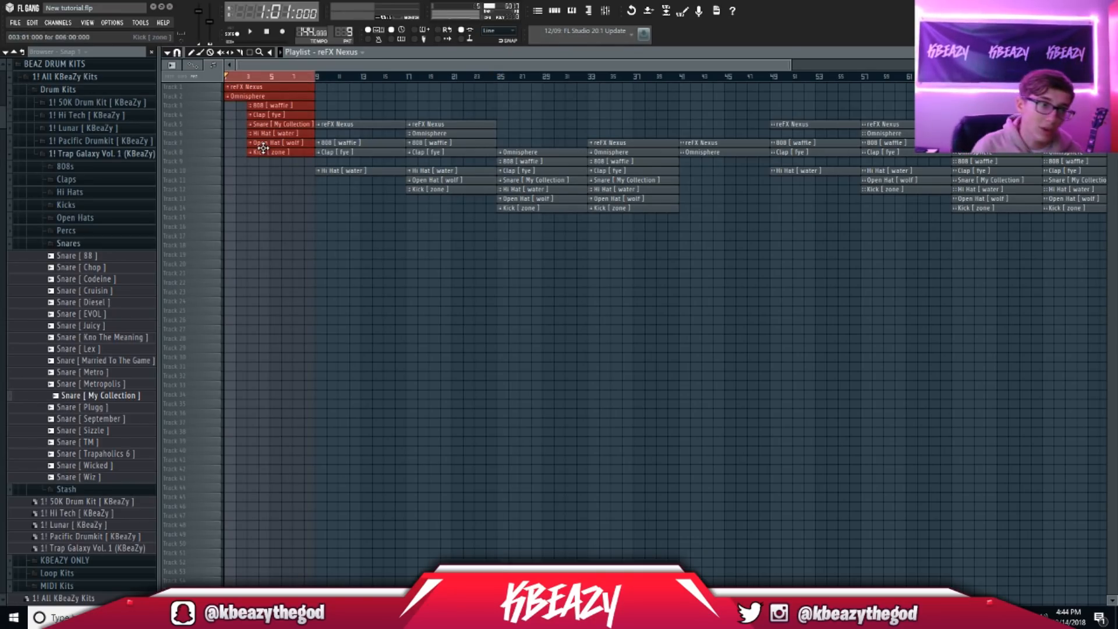
{"action": "left_click_drag", "start_coordinate": [231, 80], "coordinate": [497, 95]}
{"action": "left_click_drag", "start_coordinate": [316, 80], "coordinate": [953, 111]}
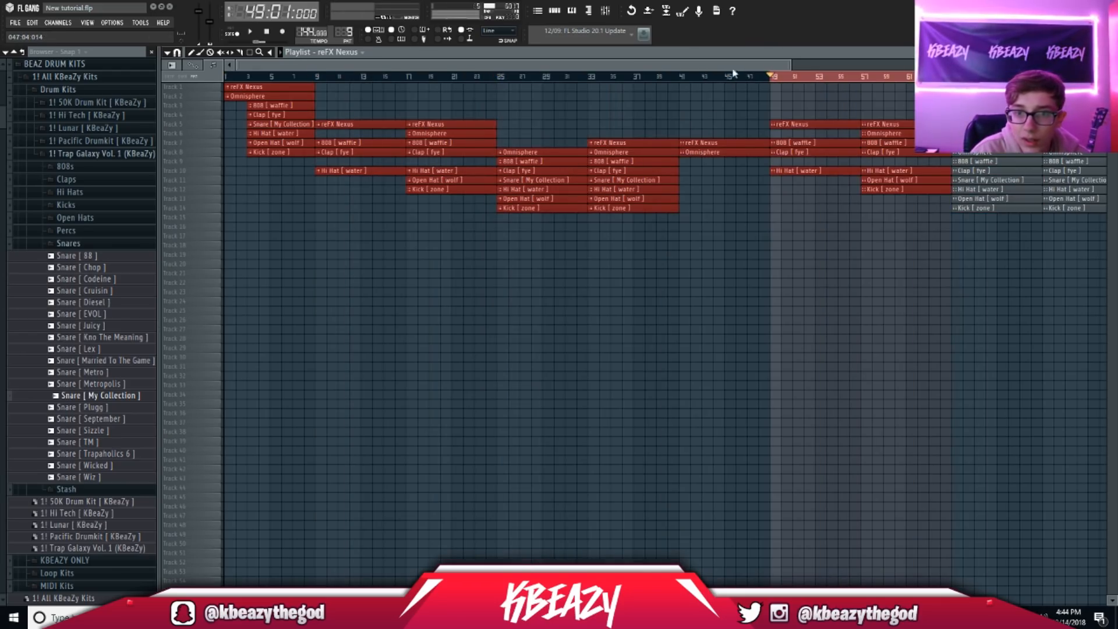
{"action": "scroll", "coordinate": [790, 64], "scroll_direction": "down", "scroll_amount": 2}
{"action": "key", "text": "ctrl+b"}
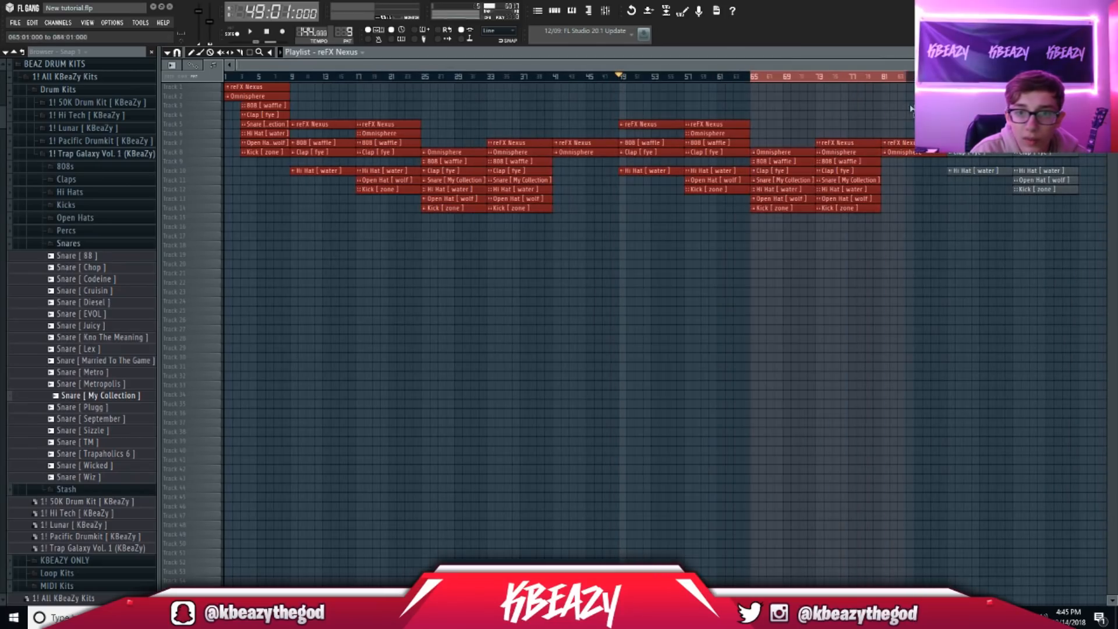
{"action": "left_click_drag", "start_coordinate": [939, 88], "coordinate": [1079, 78]}
{"action": "key", "text": "ctrl+d"}
{"action": "scroll", "coordinate": [1012, 78], "scroll_direction": "down", "scroll_amount": 1}
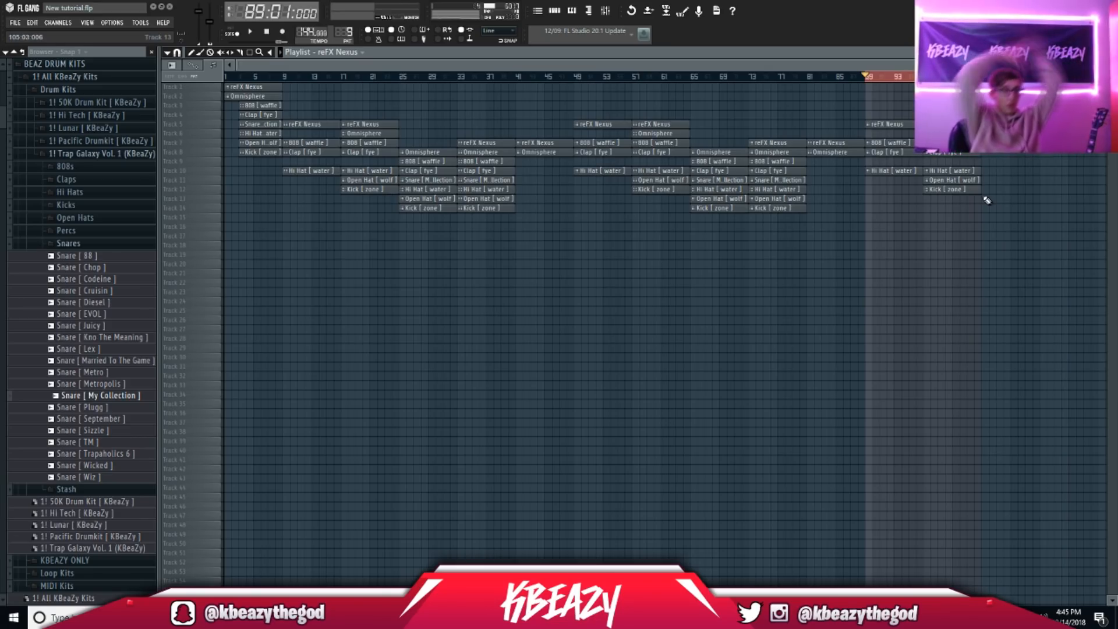
Step: Collapse the Drum Kits folder and expand Loop Kits in the browser
{"action": "left_click", "coordinate": [76, 91]}
{"action": "left_click", "coordinate": [82, 116]}
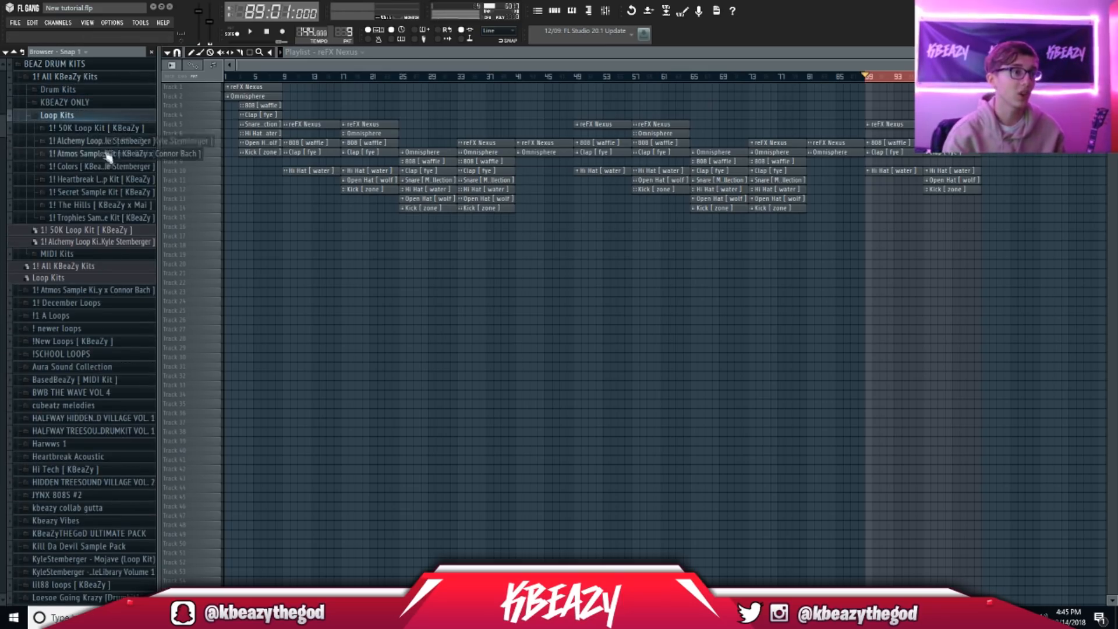